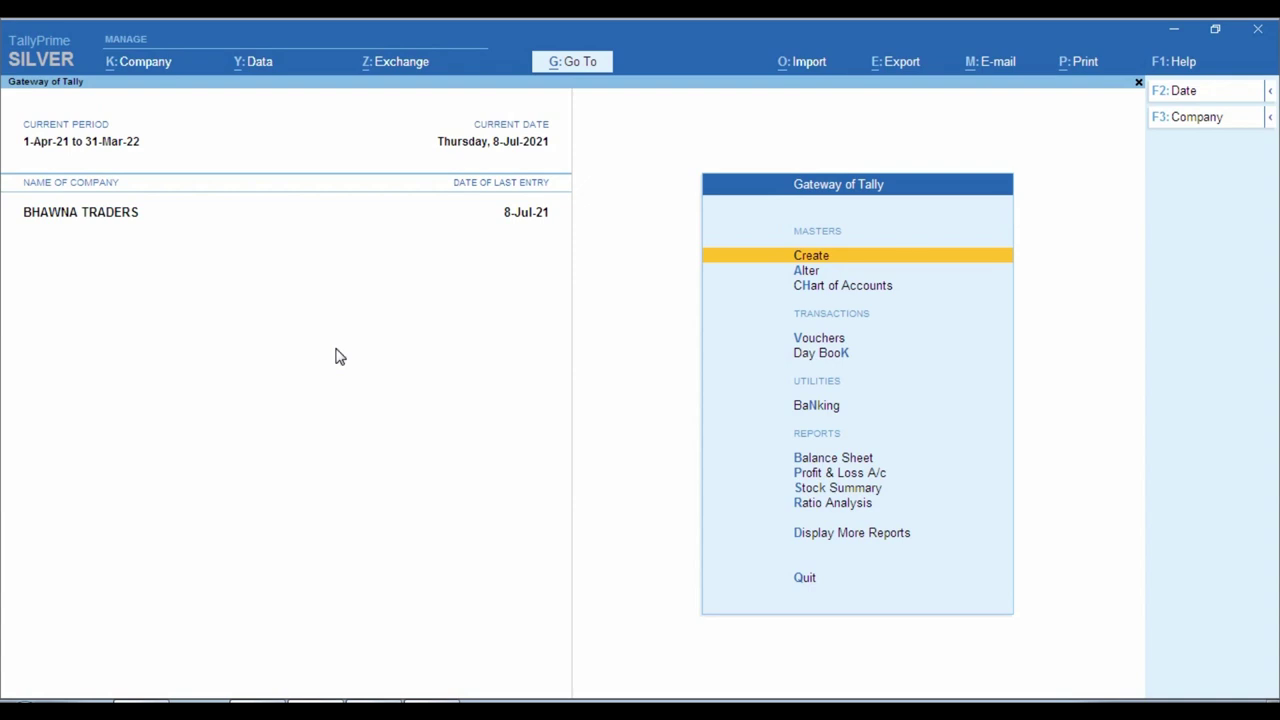
Check the TDS PAYABLE ON PUR 194Q ledger under Duties & Taxes in the Balance Sheet.
key(Down)
key(Down)
key(Down)
key(Down)
key(Down)
key(Down)
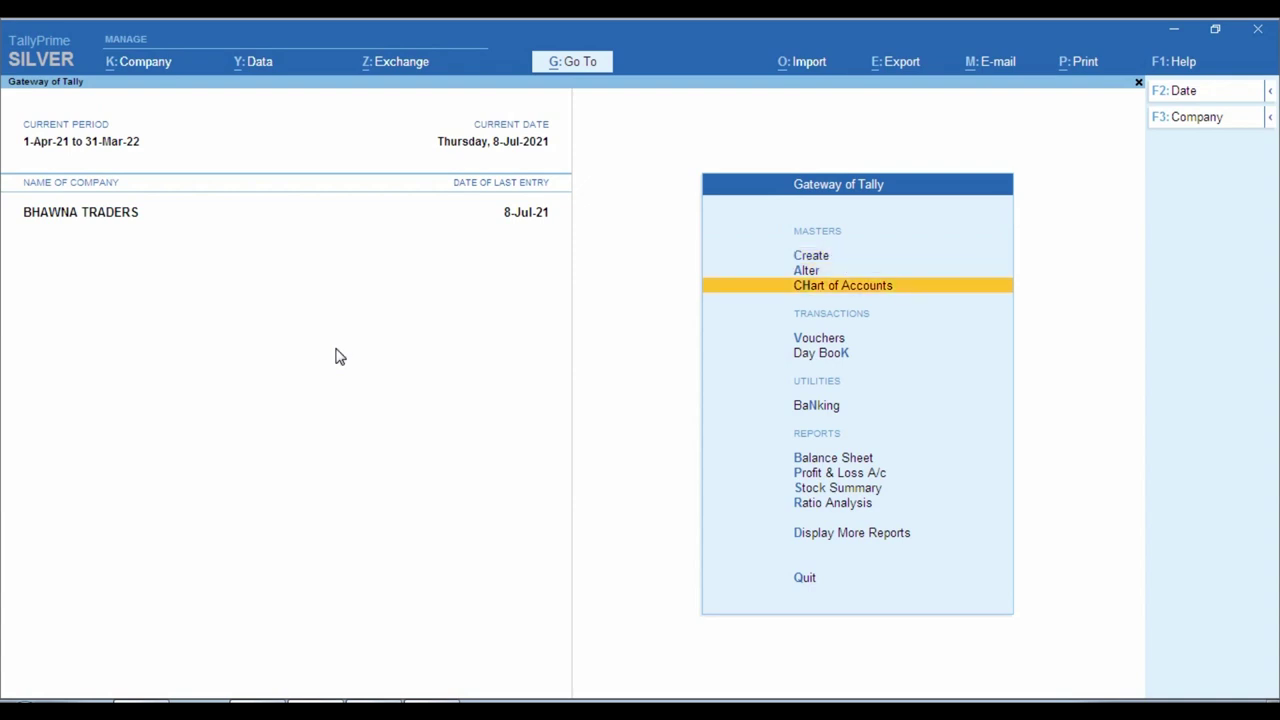
key(Return)
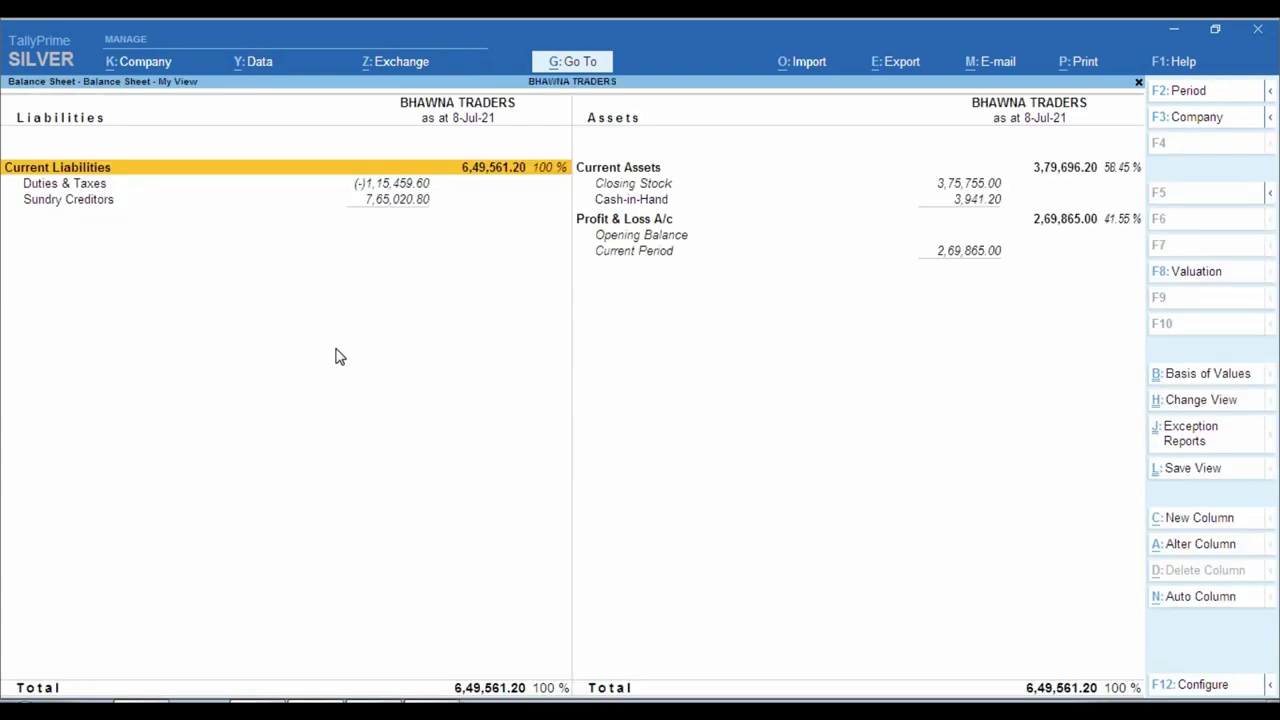
key(Down)
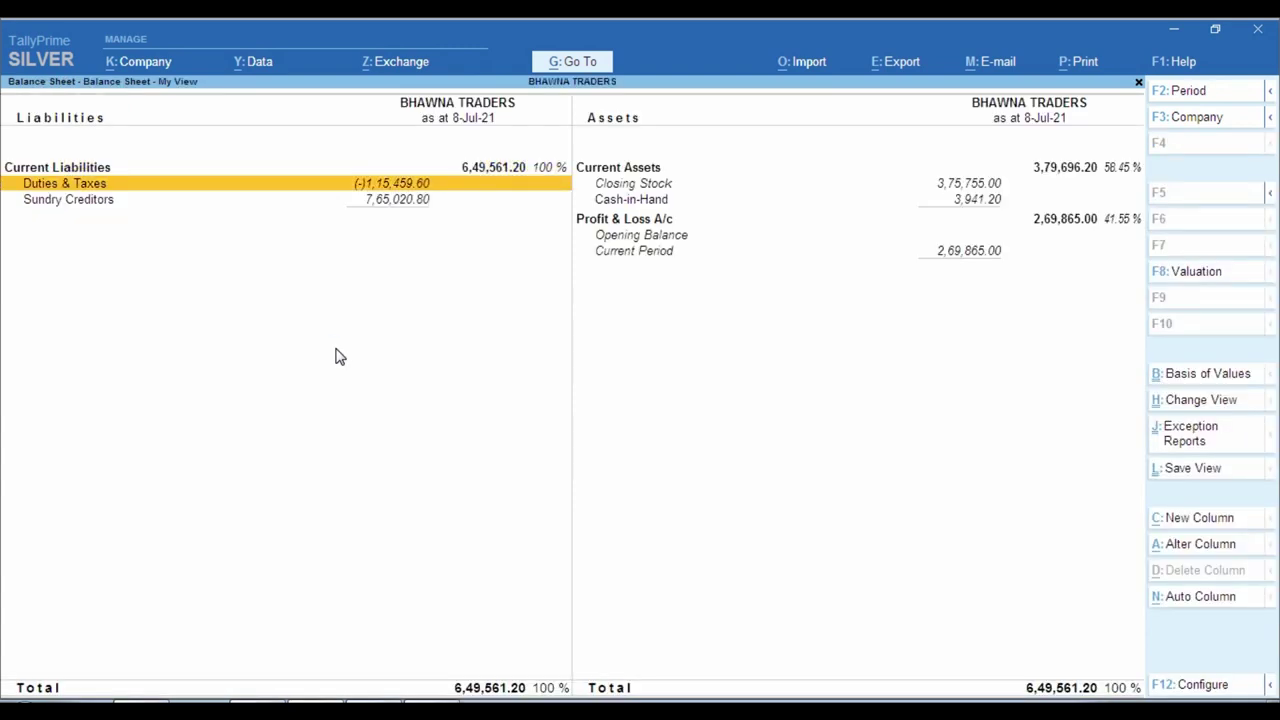
key(Return)
key(Down)
key(Down)
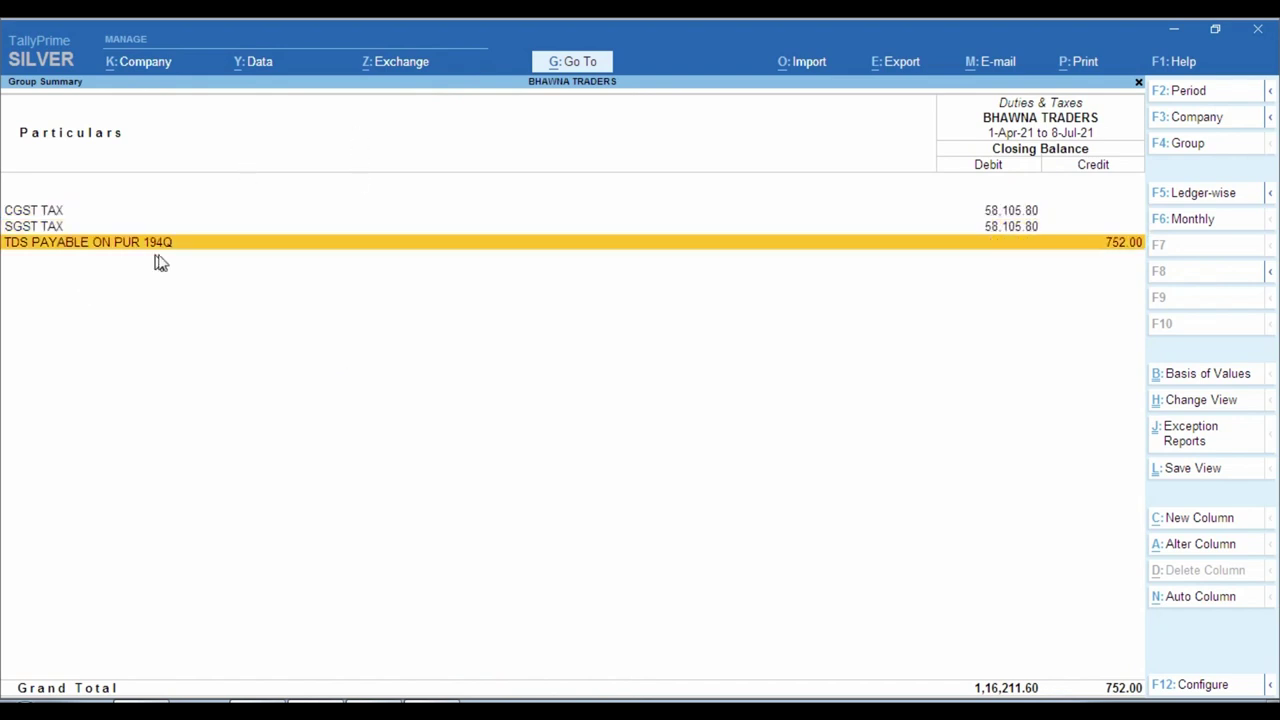
key(ctrl)
key(Escape)
key(Escape)
key(Escape)
key(Escape)
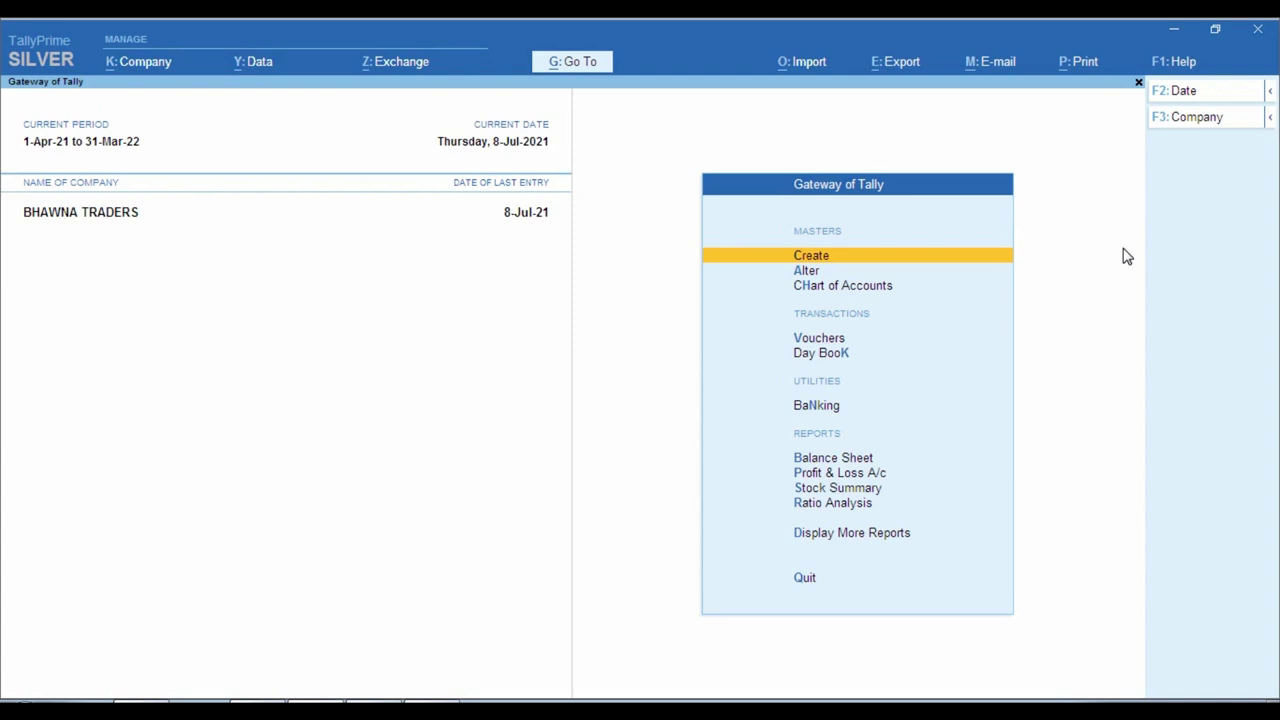
Open Form 26Q via More Reports > Statutory > TDS Reports, showing 752.00 payable.
key(Down)
key(Down)
key(Down)
key(Down)
key(Down)
key(Down)
key(Down)
key(Down)
key(Down)
key(Down)
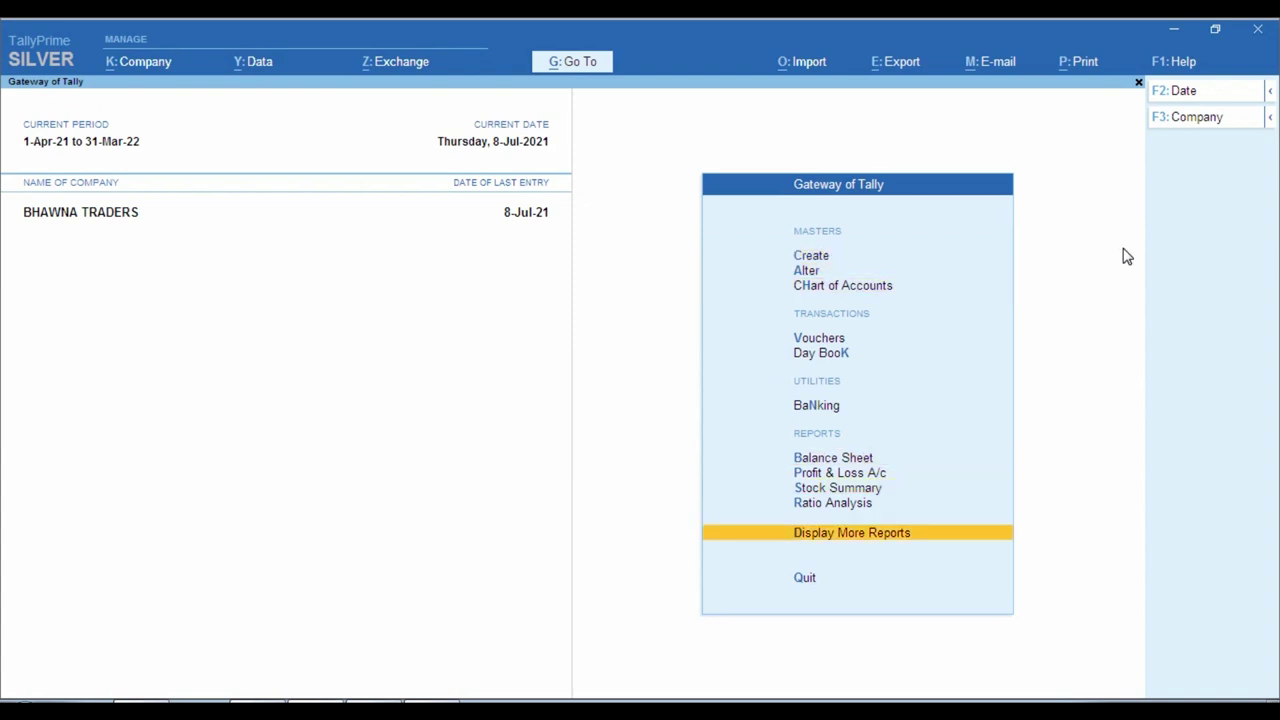
key(Return)
key(Down)
key(Down)
key(Down)
key(Down)
key(Down)
key(Down)
key(Down)
key(Down)
key(Return)
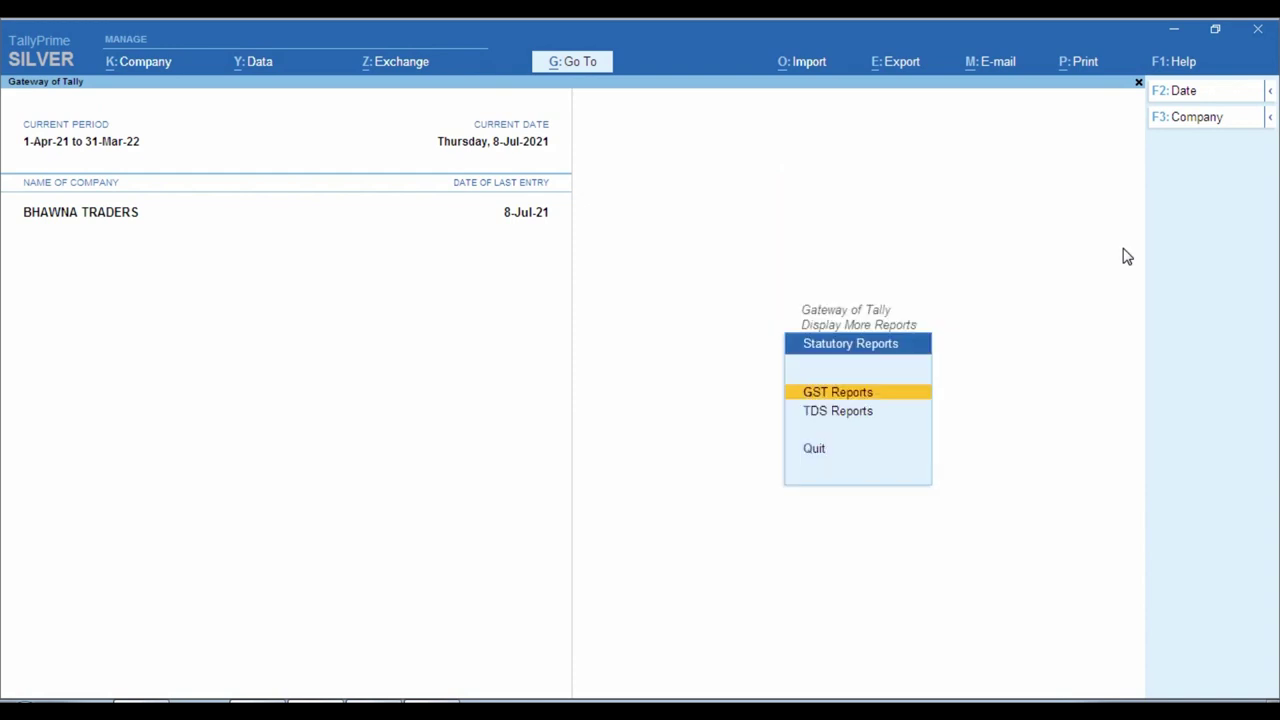
key(Down)
key(Return)
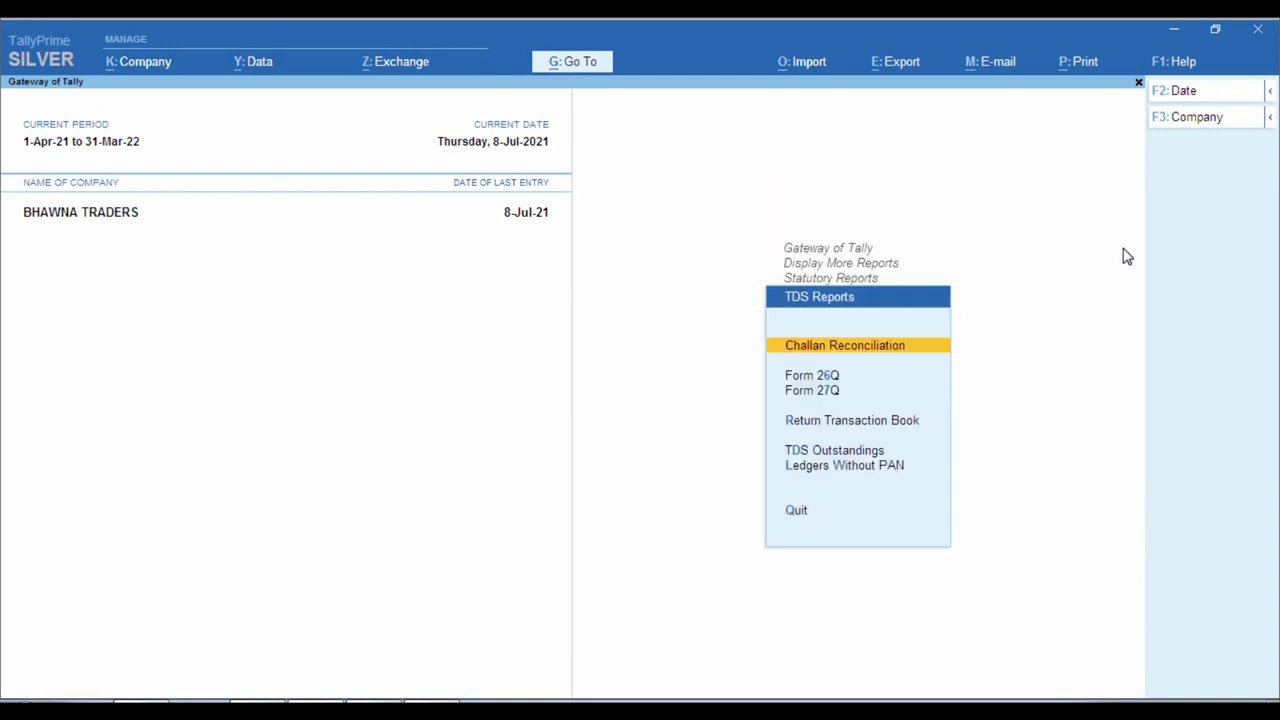
key(Down)
key(Return)
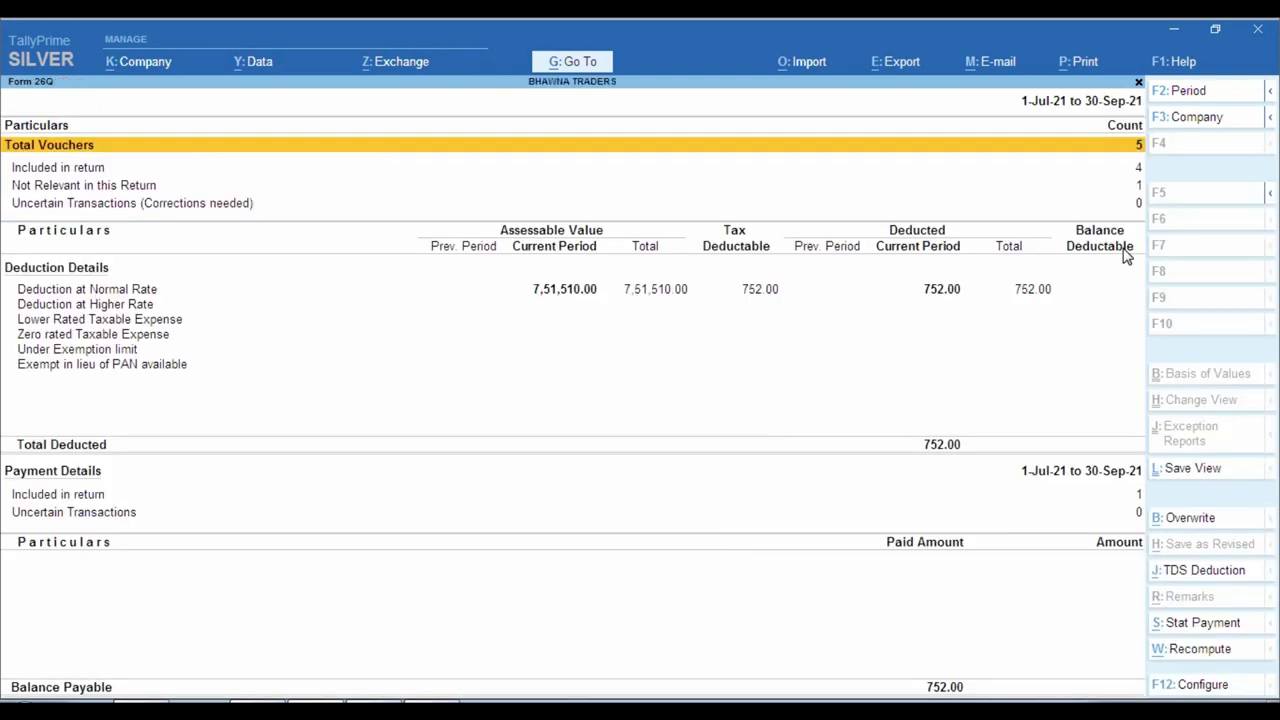
key(ctrl)
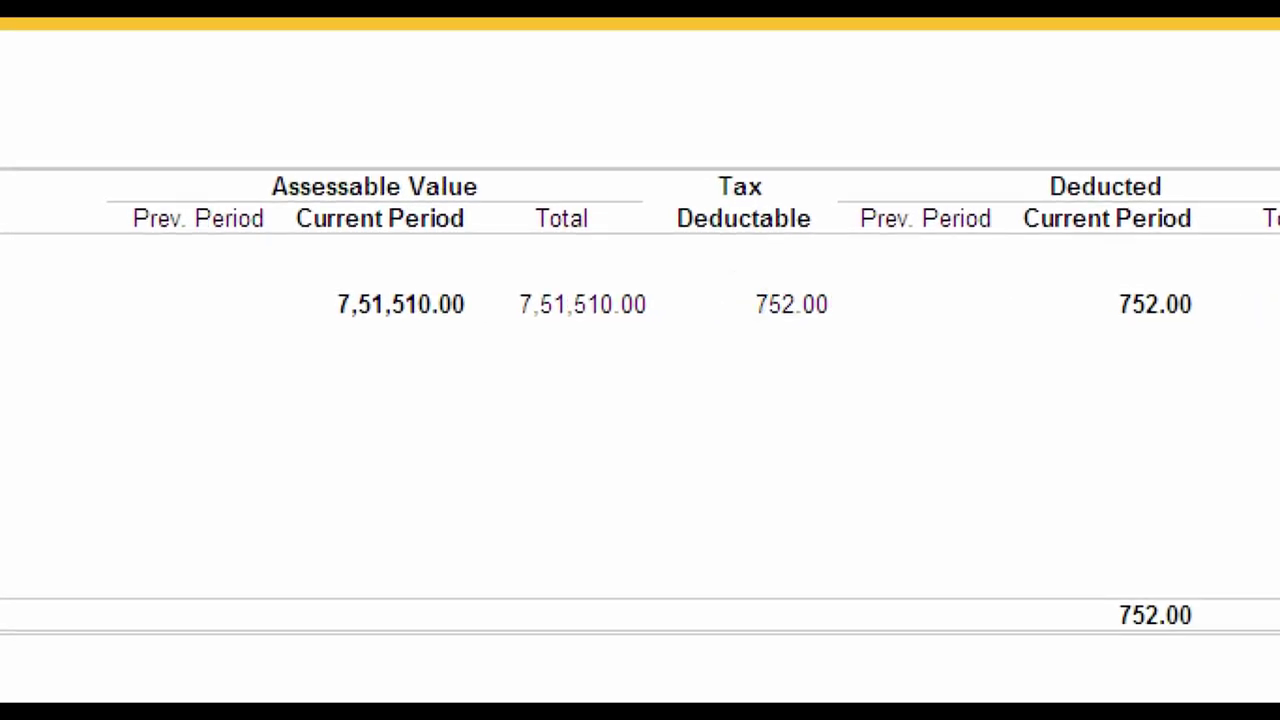
drag(722, 262, 876, 349)
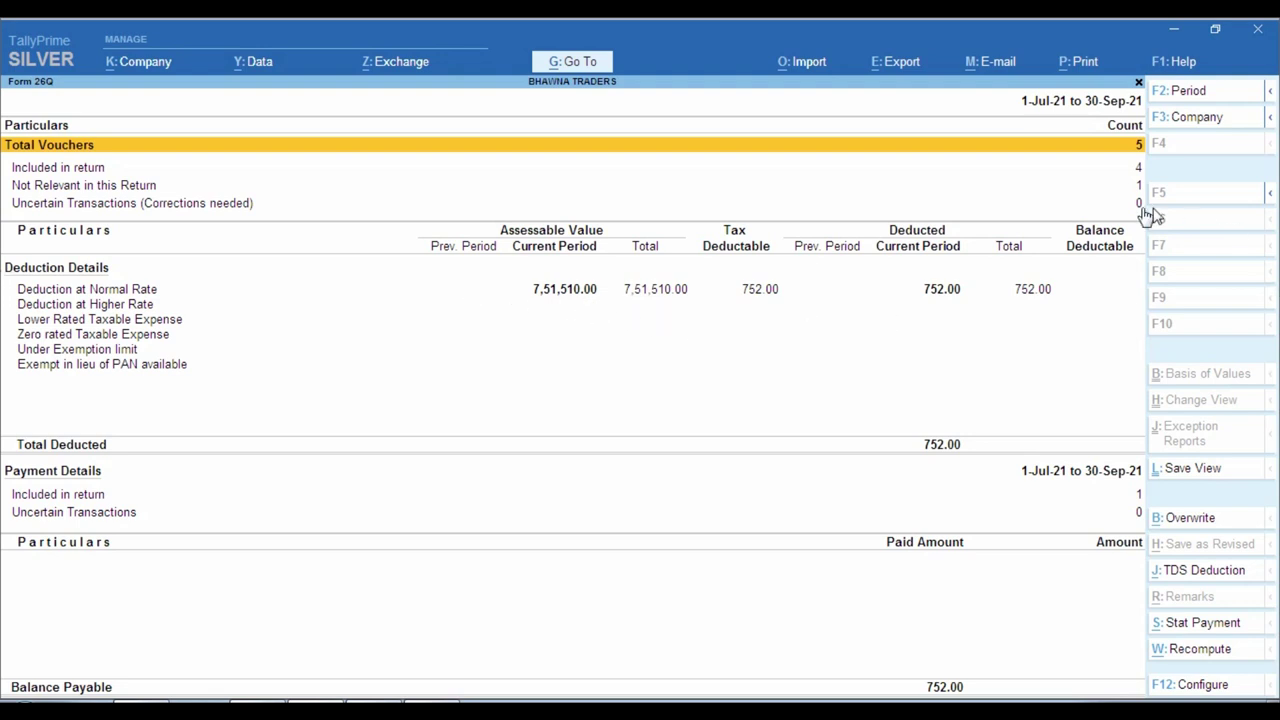
key(ctrl)
key(ctrl)
click(12, 387)
click(565, 290)
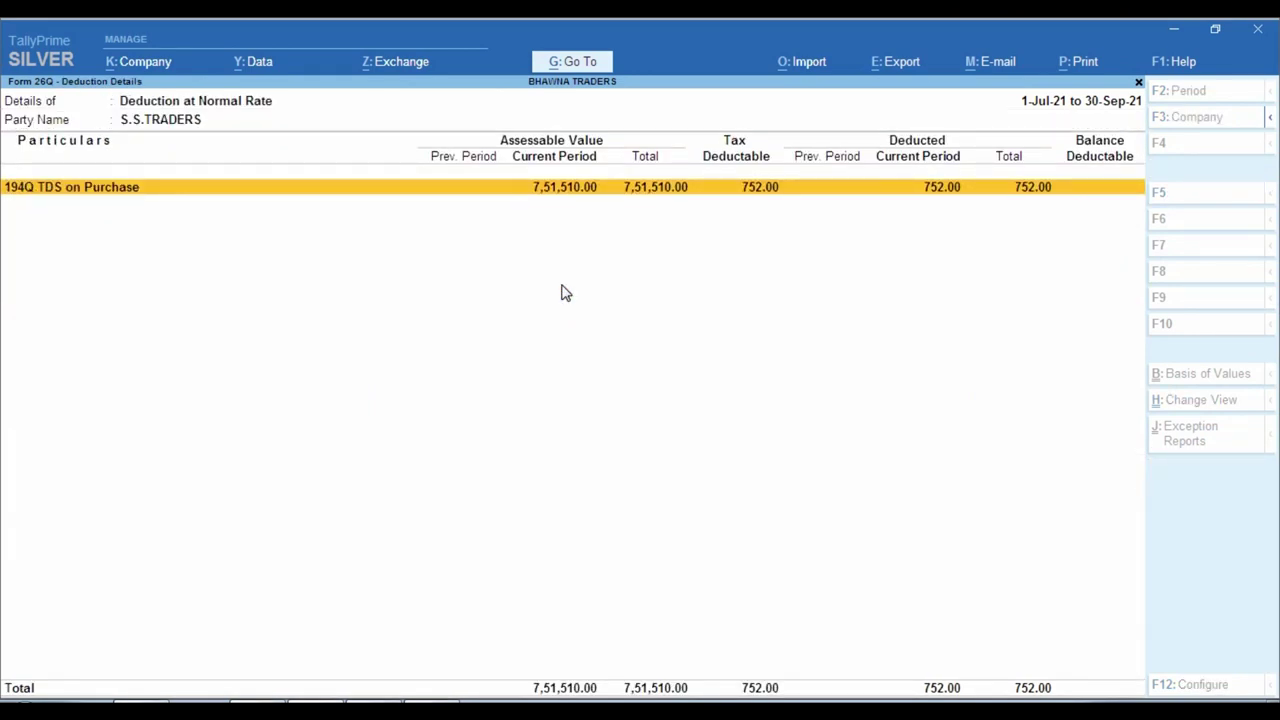
key(Return)
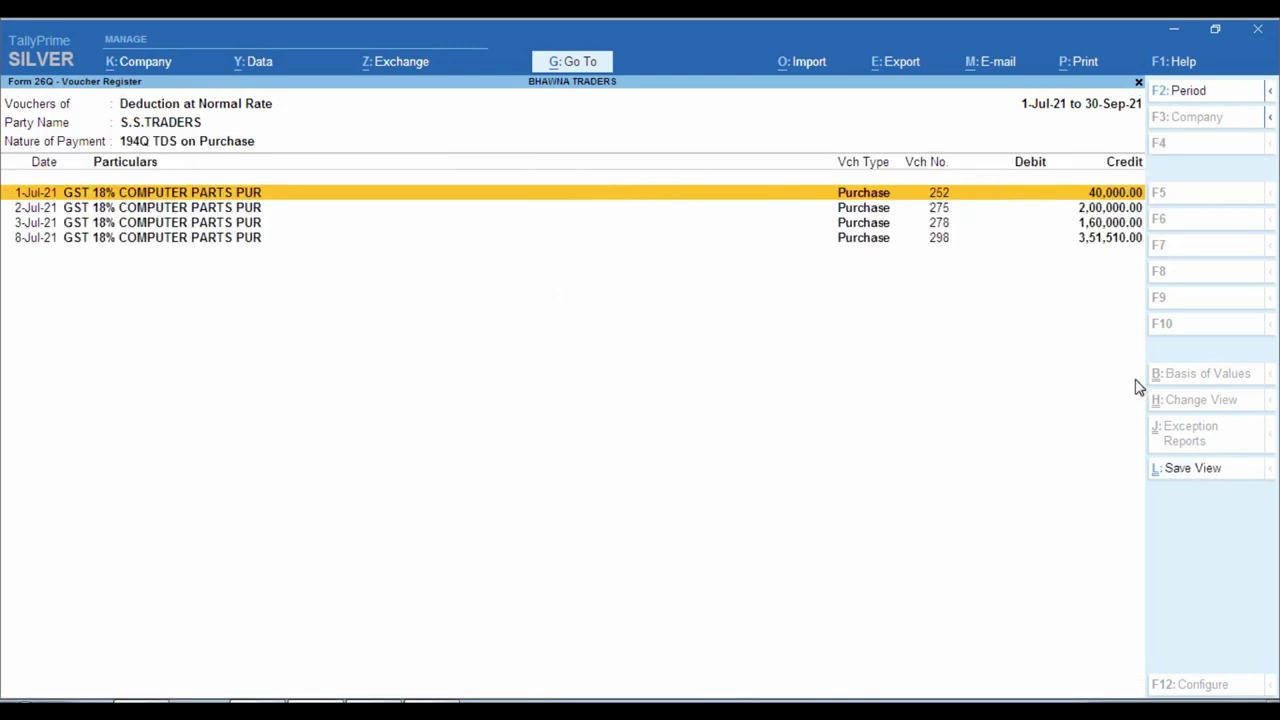
key(Escape)
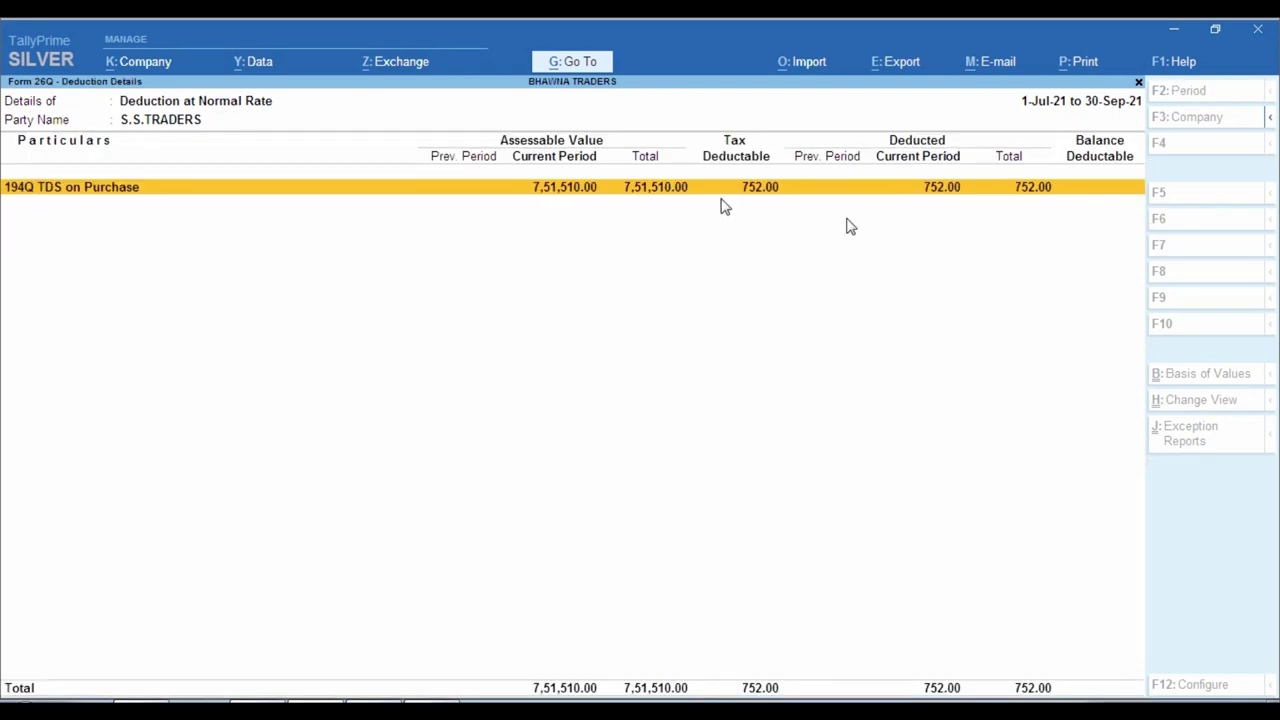
key(Escape)
key(Escape)
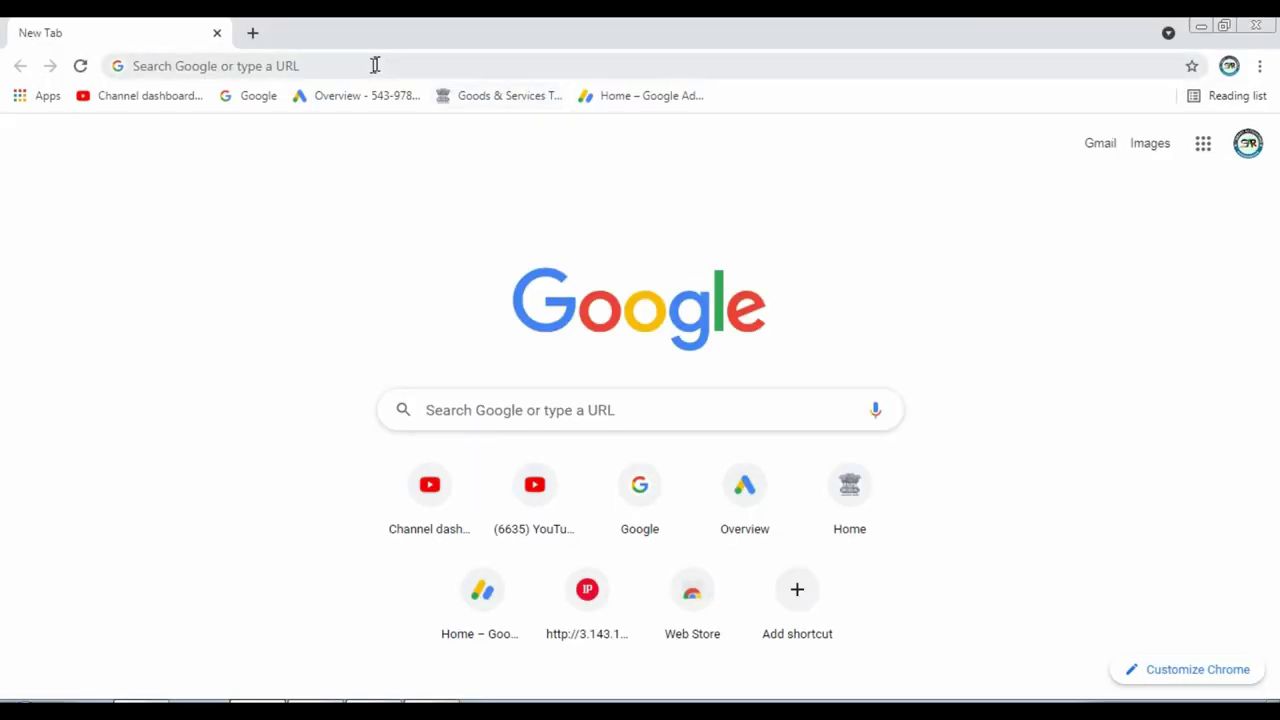
Rerun the 'tds payment' search from history and open the e-TDS/TCS tin-nsdl.com result.
click(371, 63)
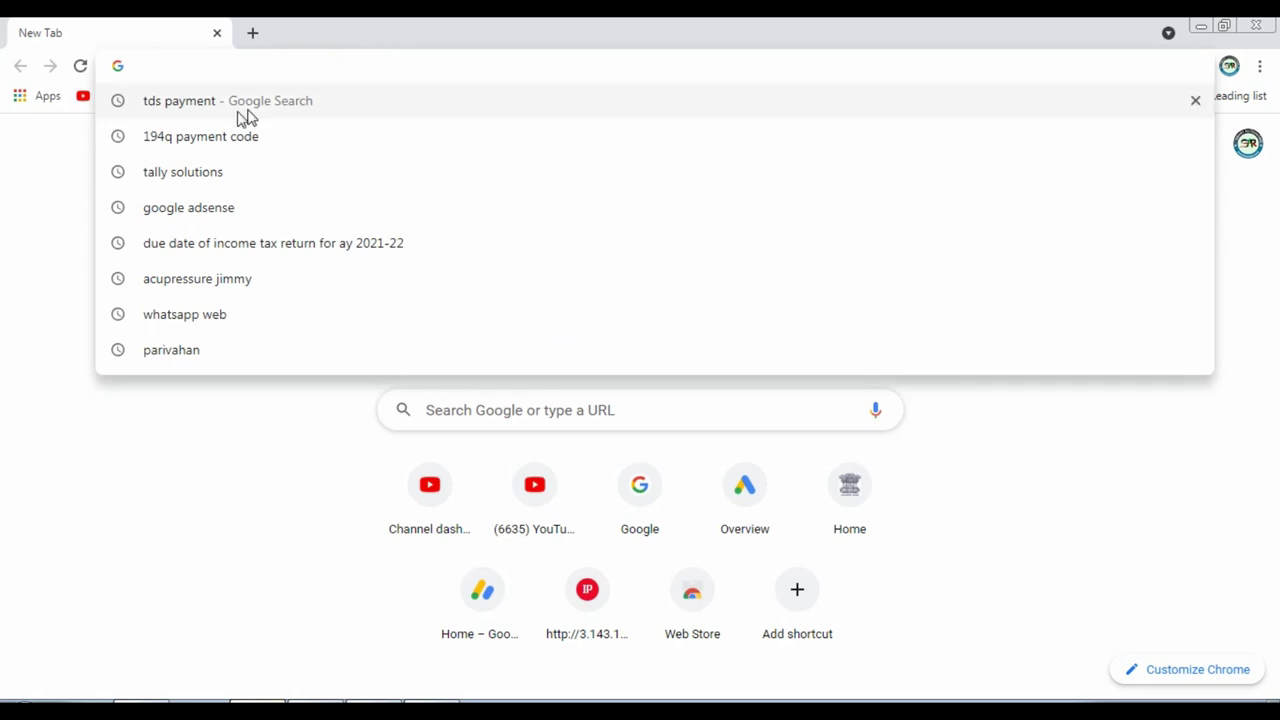
click(193, 108)
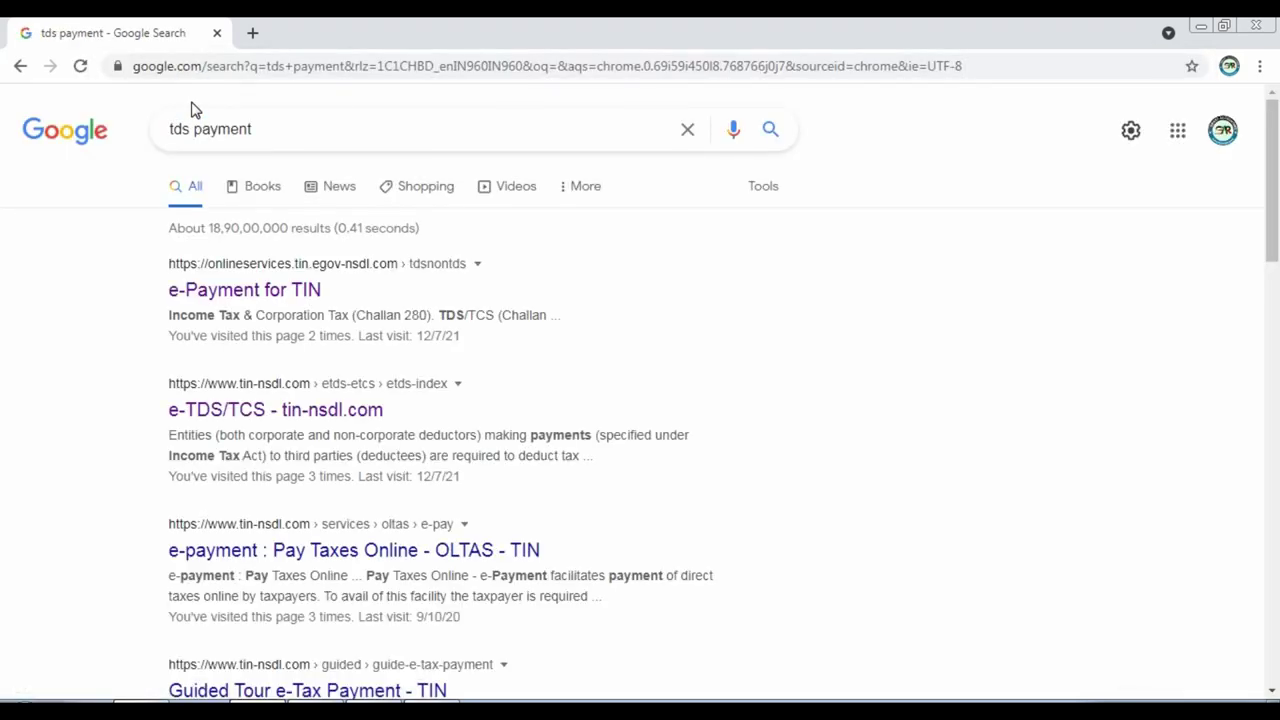
click(239, 441)
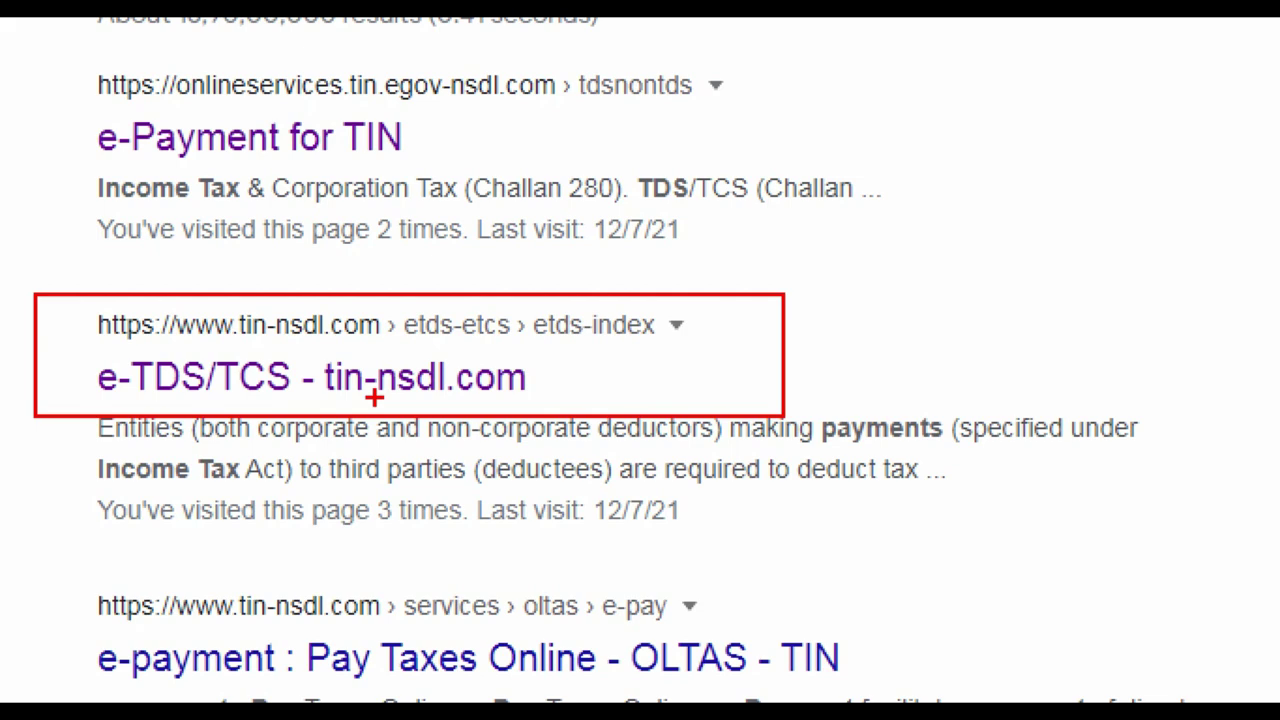
click(241, 381)
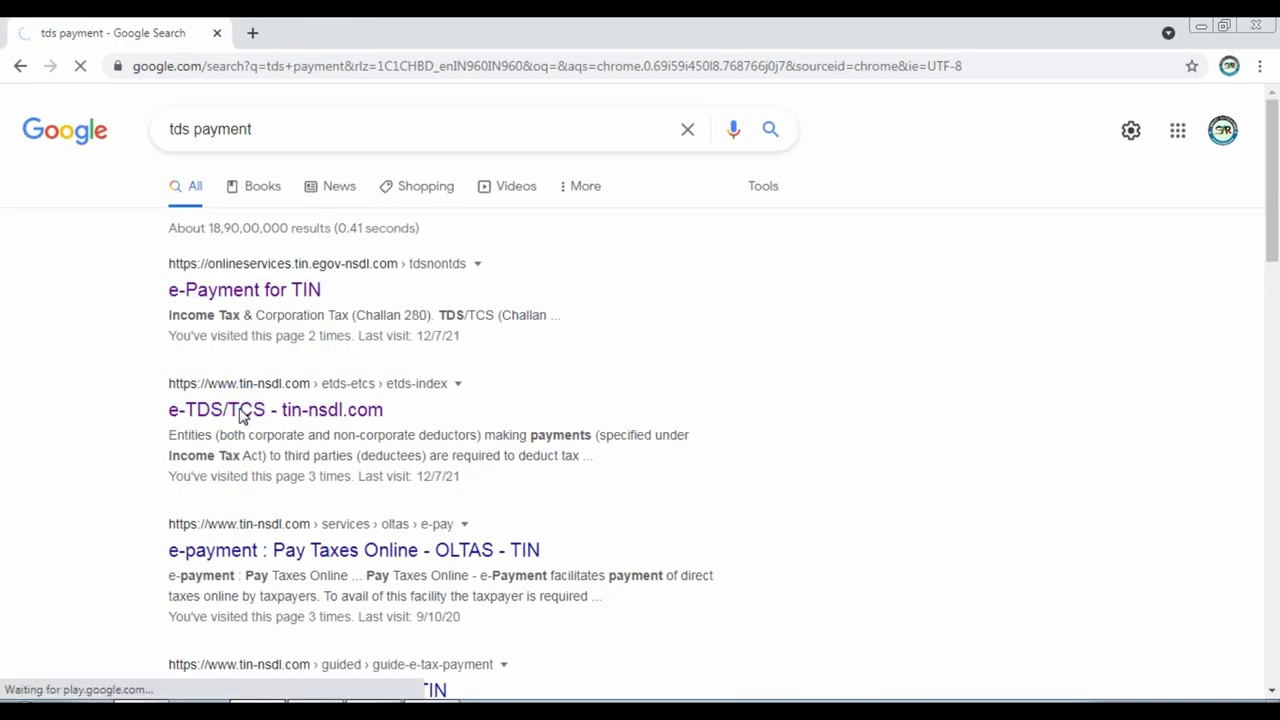
scroll(985, 465, down, 1)
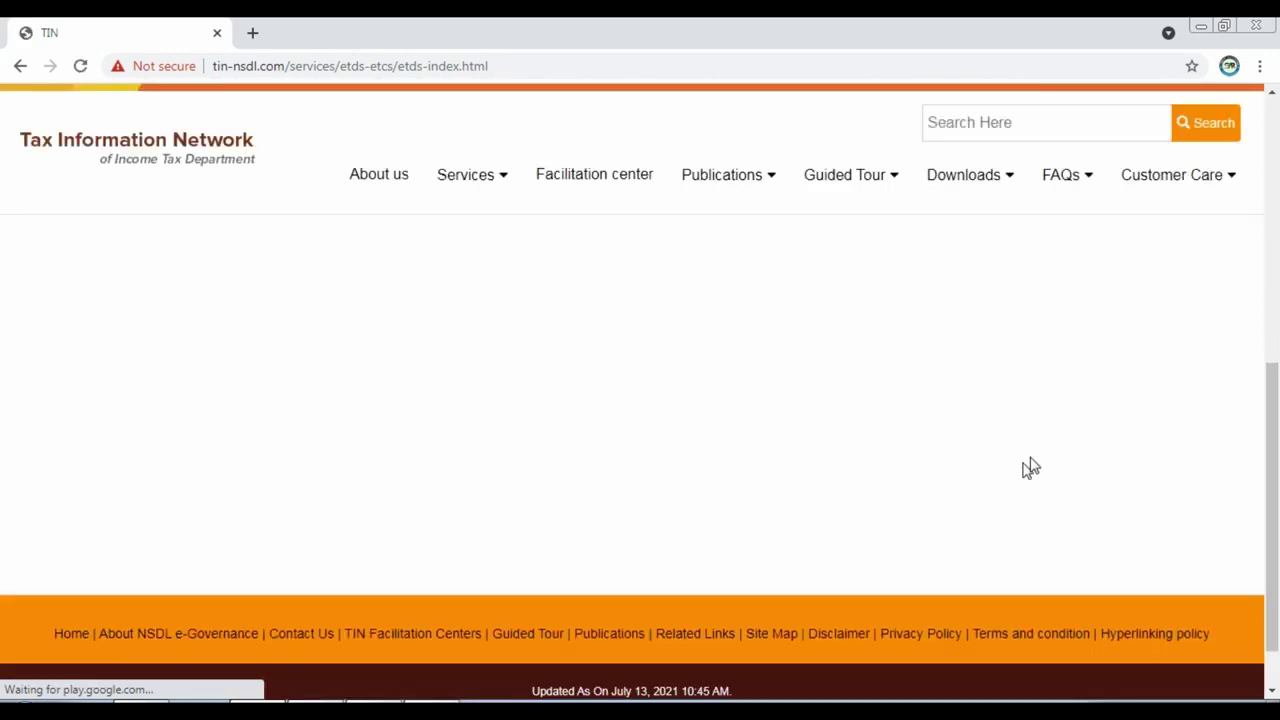
scroll(1029, 466, down, 5)
scroll(1046, 363, up, 2)
scroll(1037, 600, down, 1)
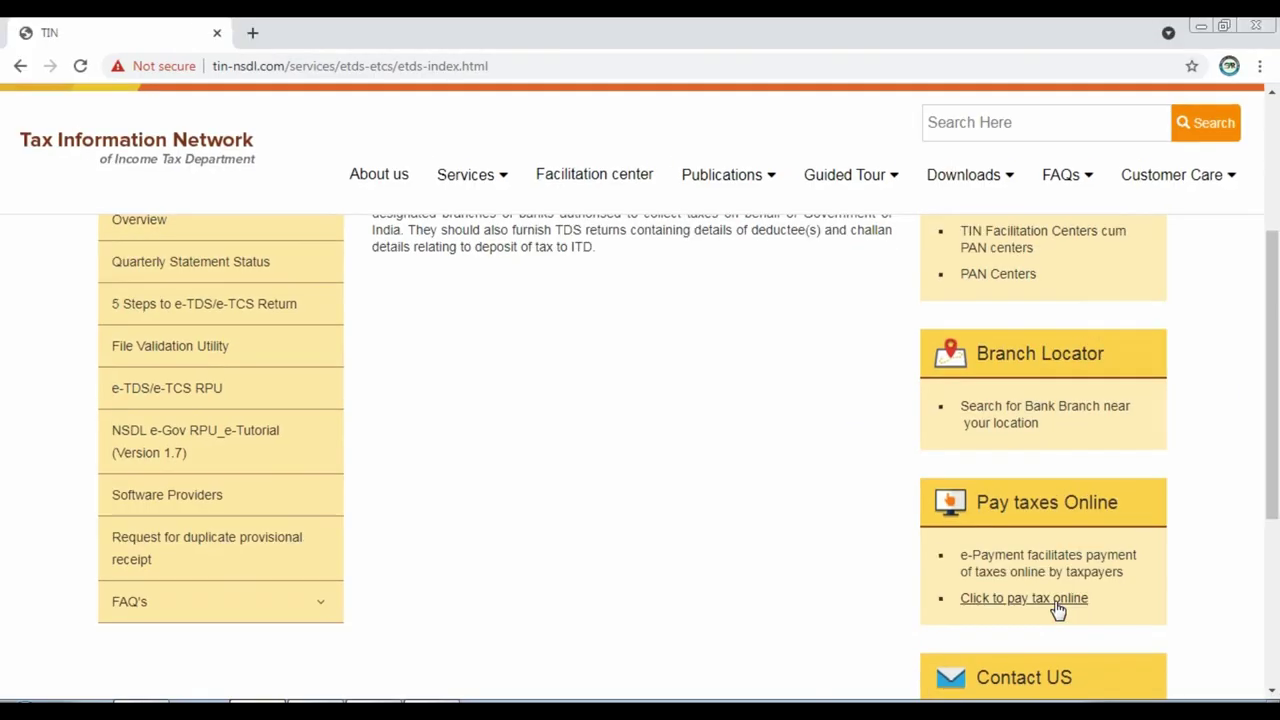
Go to online tax payment and proceed with TDS/TCS Challan No./ITNS 281.
click(1090, 580)
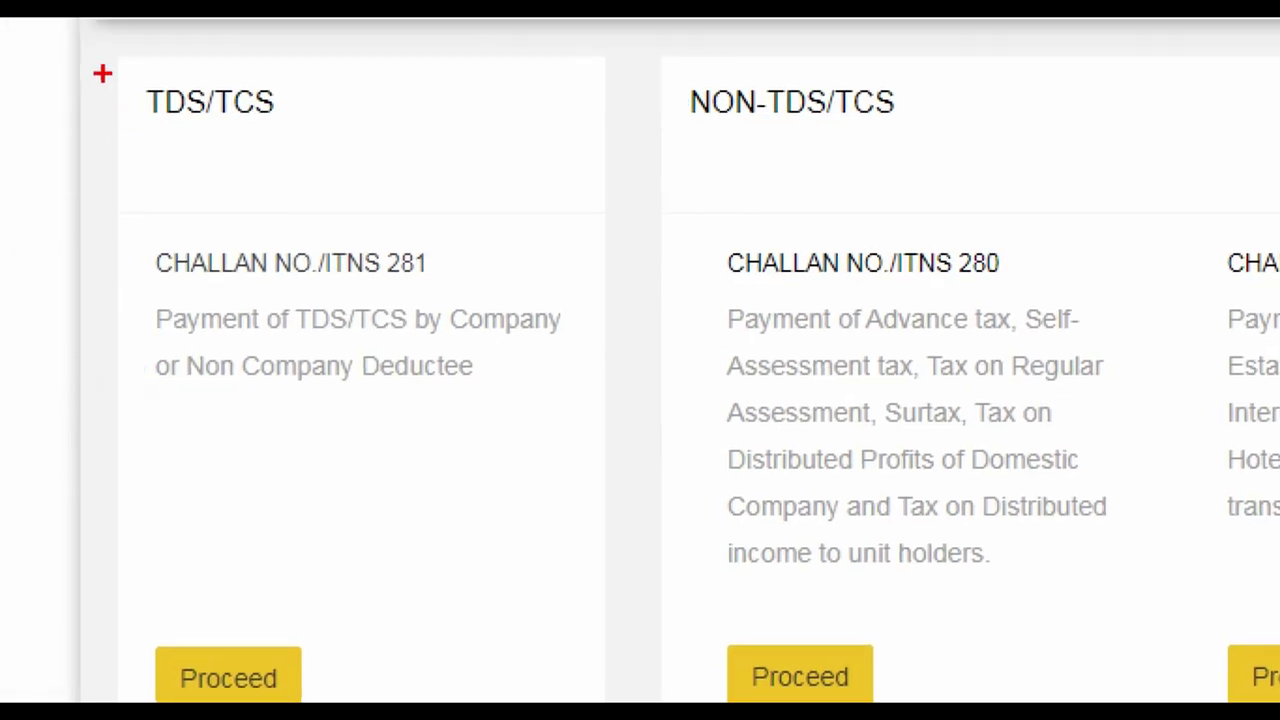
drag(101, 63, 362, 147)
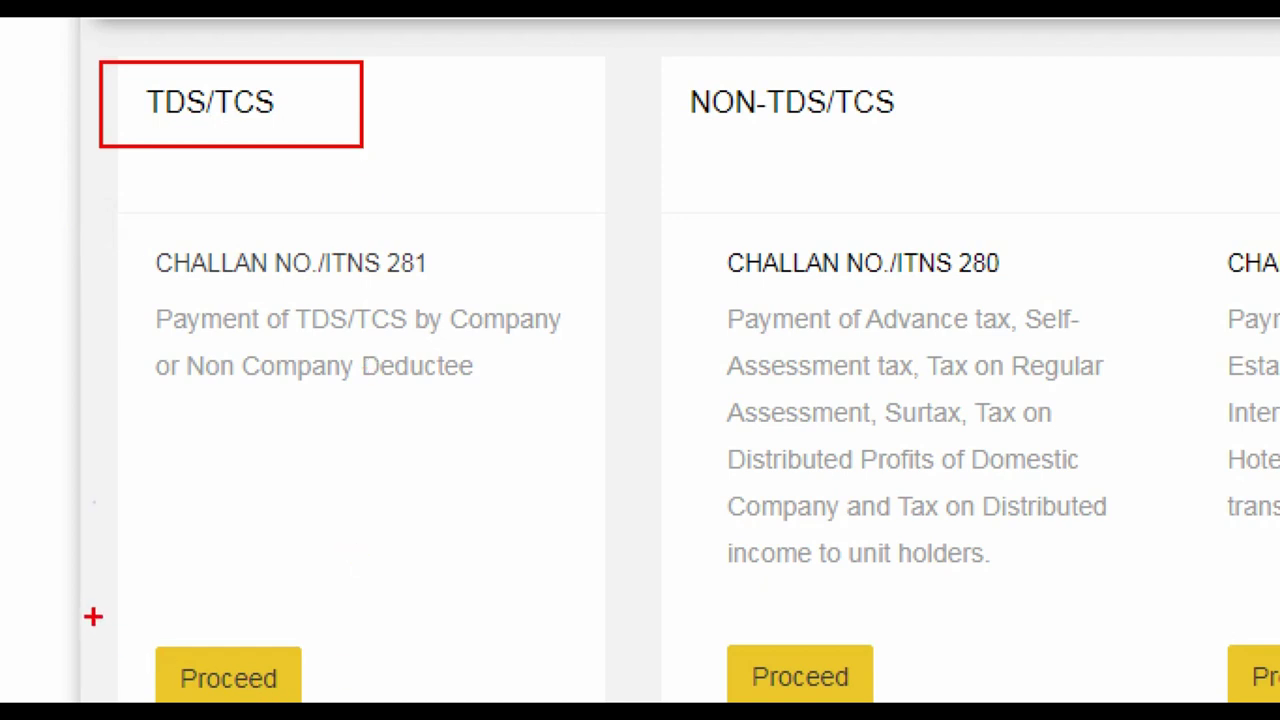
drag(91, 613, 424, 715)
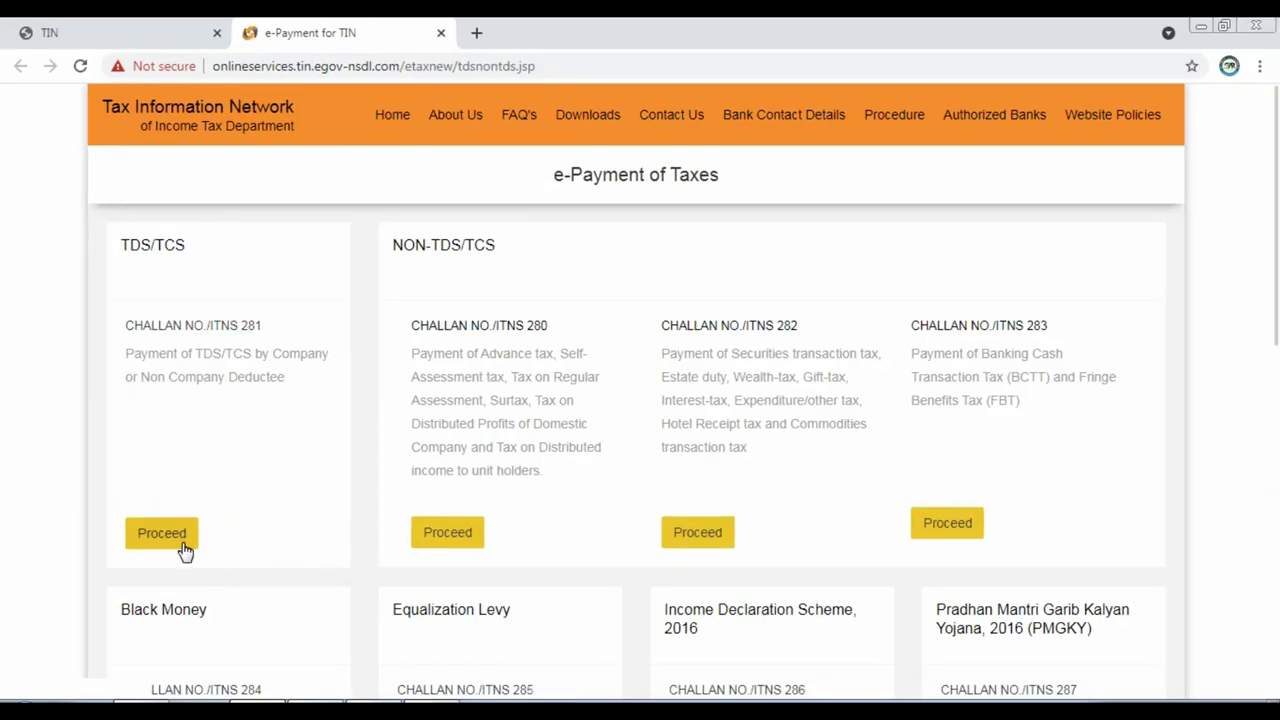
click(182, 535)
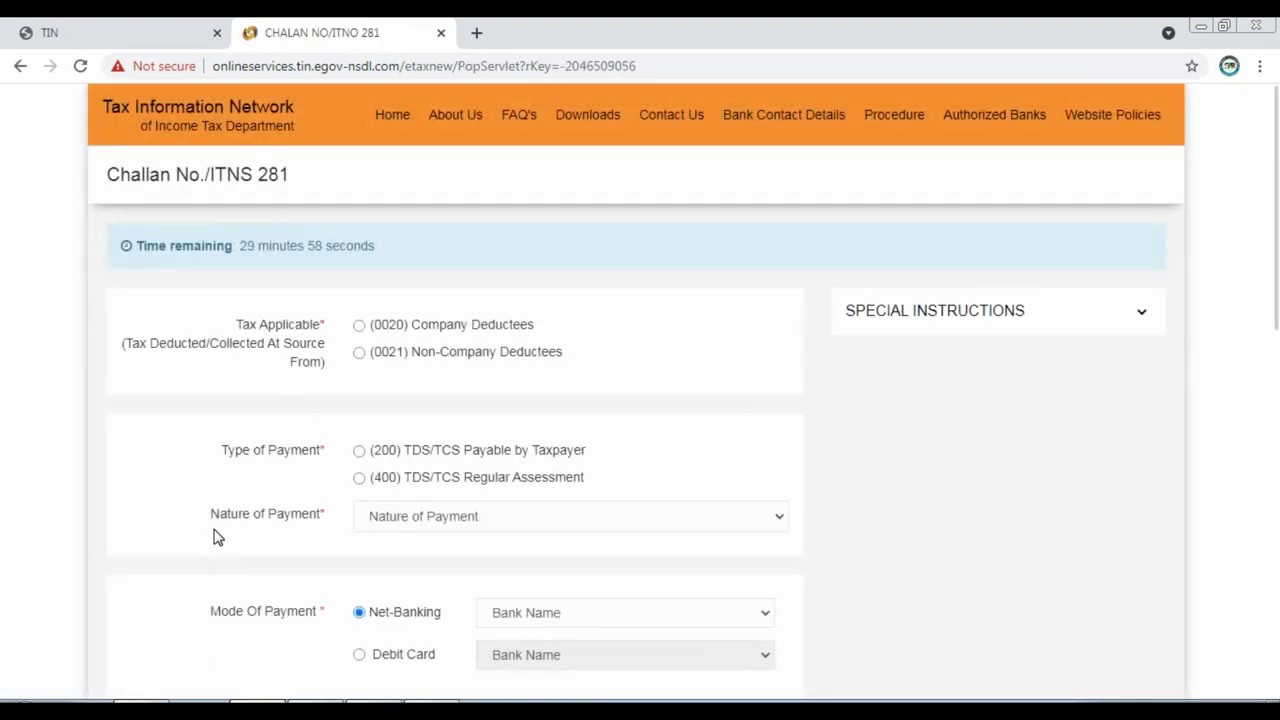
Set tax applicable to Non-Company Deductees and payment type to TDS/TCS payable by taxpayer (200).
scroll(314, 337, down, 1)
scroll(280, 250, up, 1)
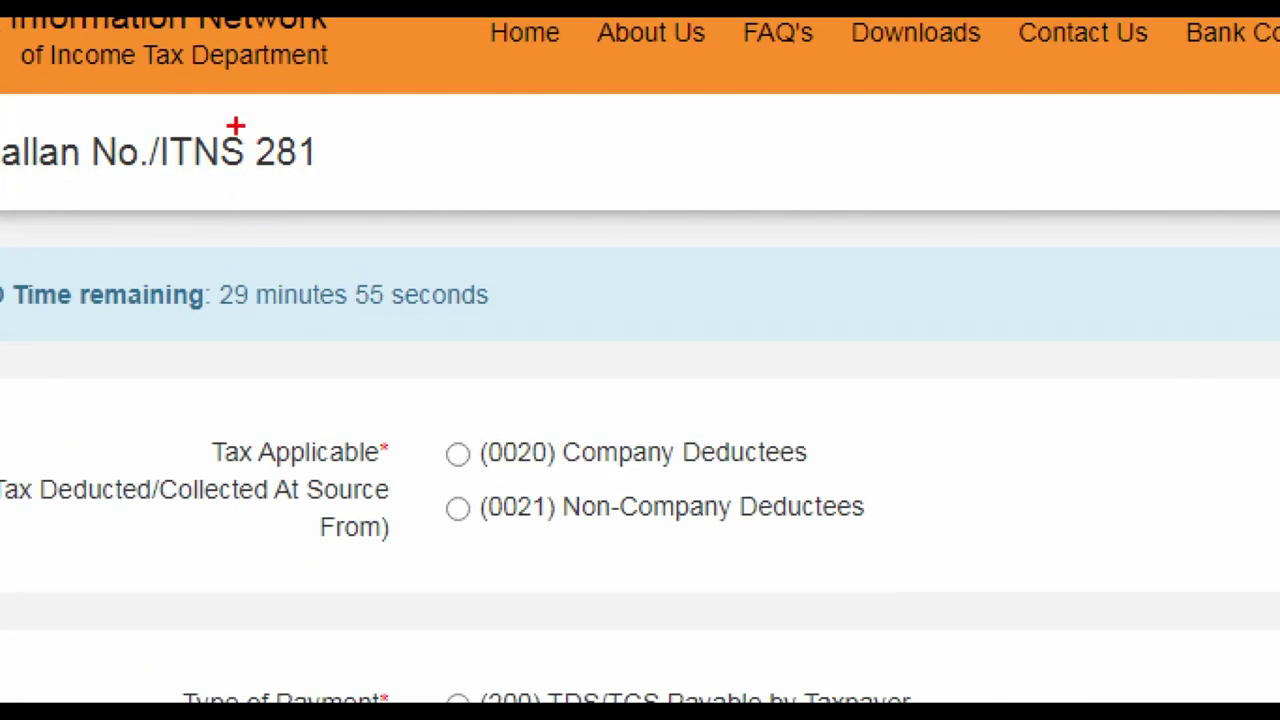
drag(245, 158, 298, 187)
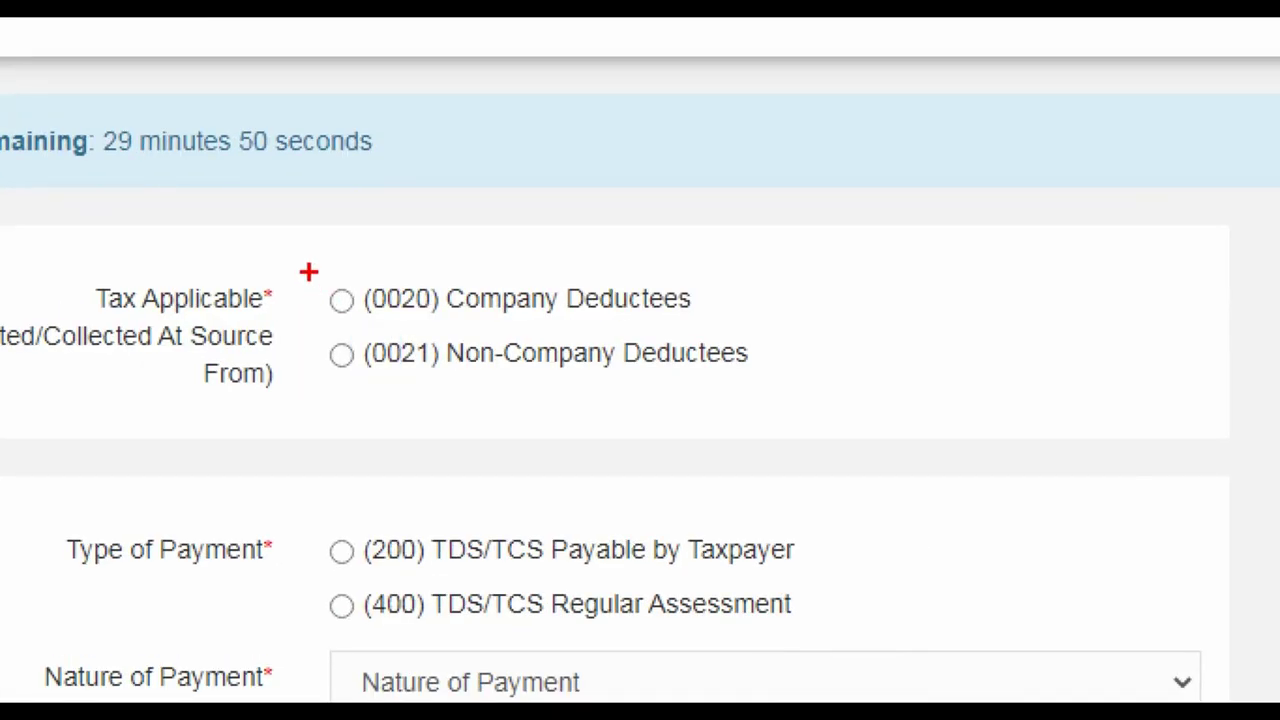
click(359, 325)
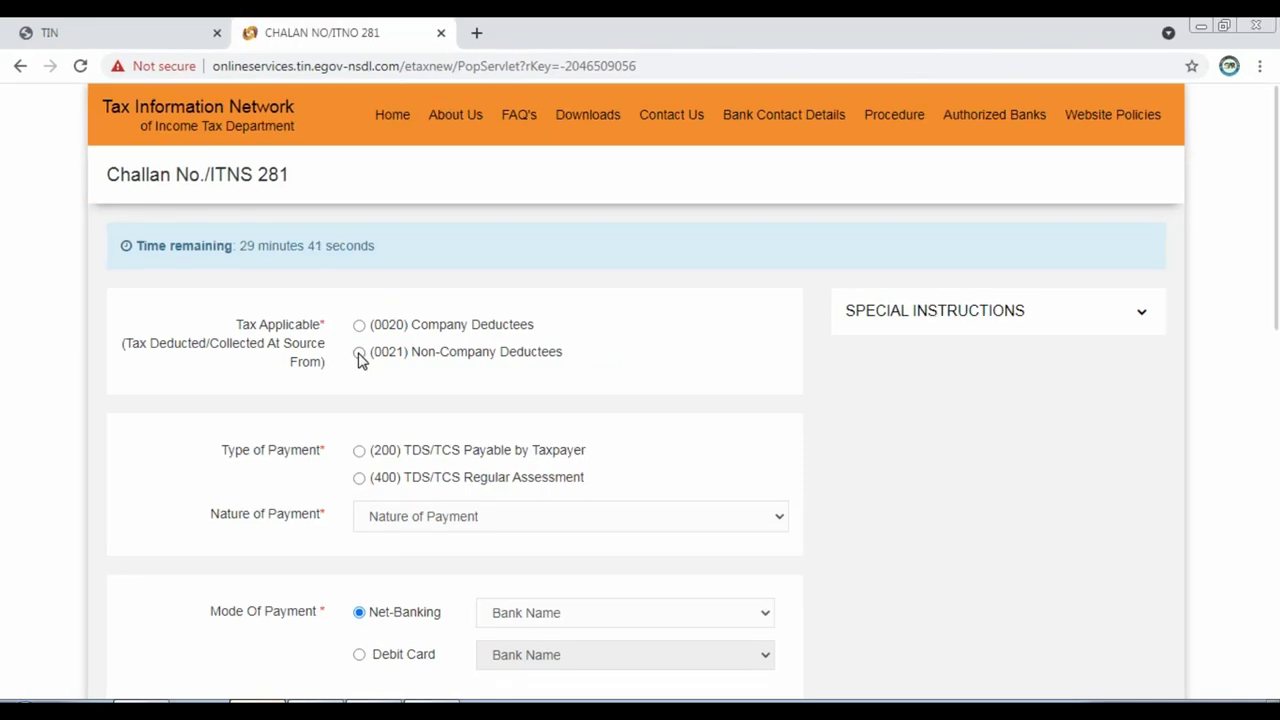
click(342, 354)
click(359, 451)
scroll(457, 463, down, 1)
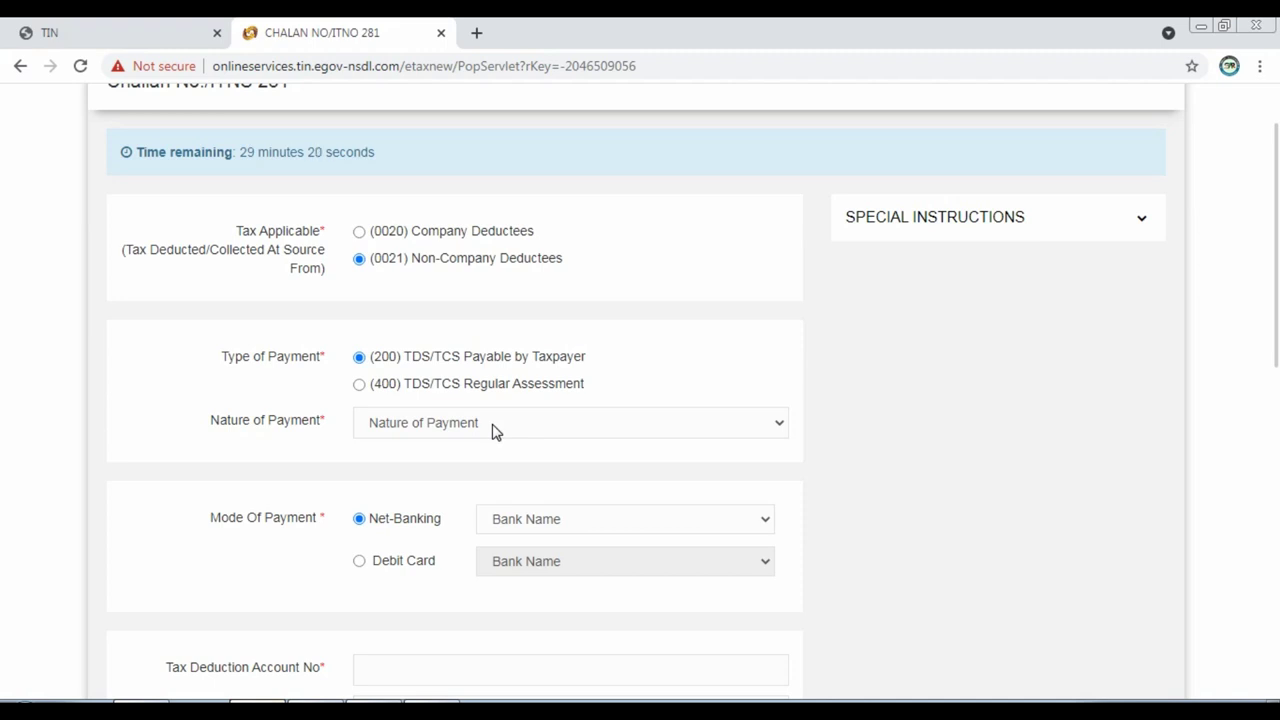
Select 94Q (purchase of goods) as the nature of payment.
click(496, 431)
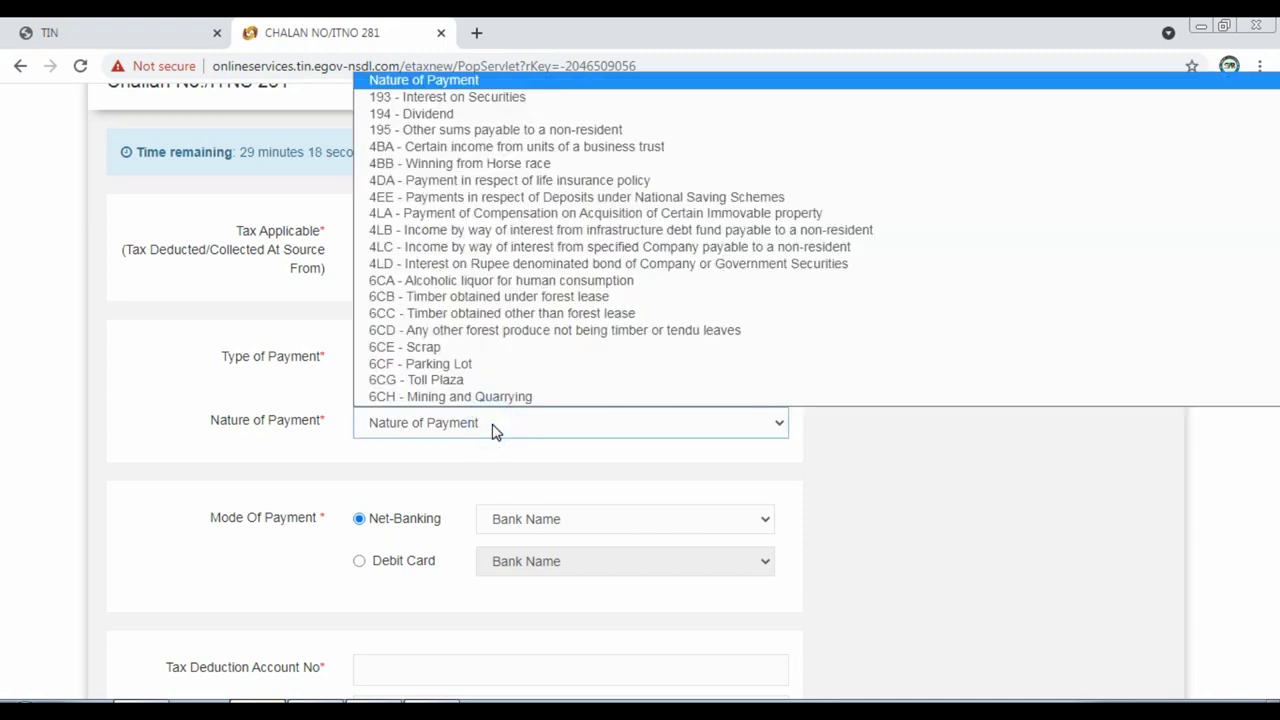
key(9)
key(Down)
key(Down)
key(Down)
key(Down)
key(Down)
key(Down)
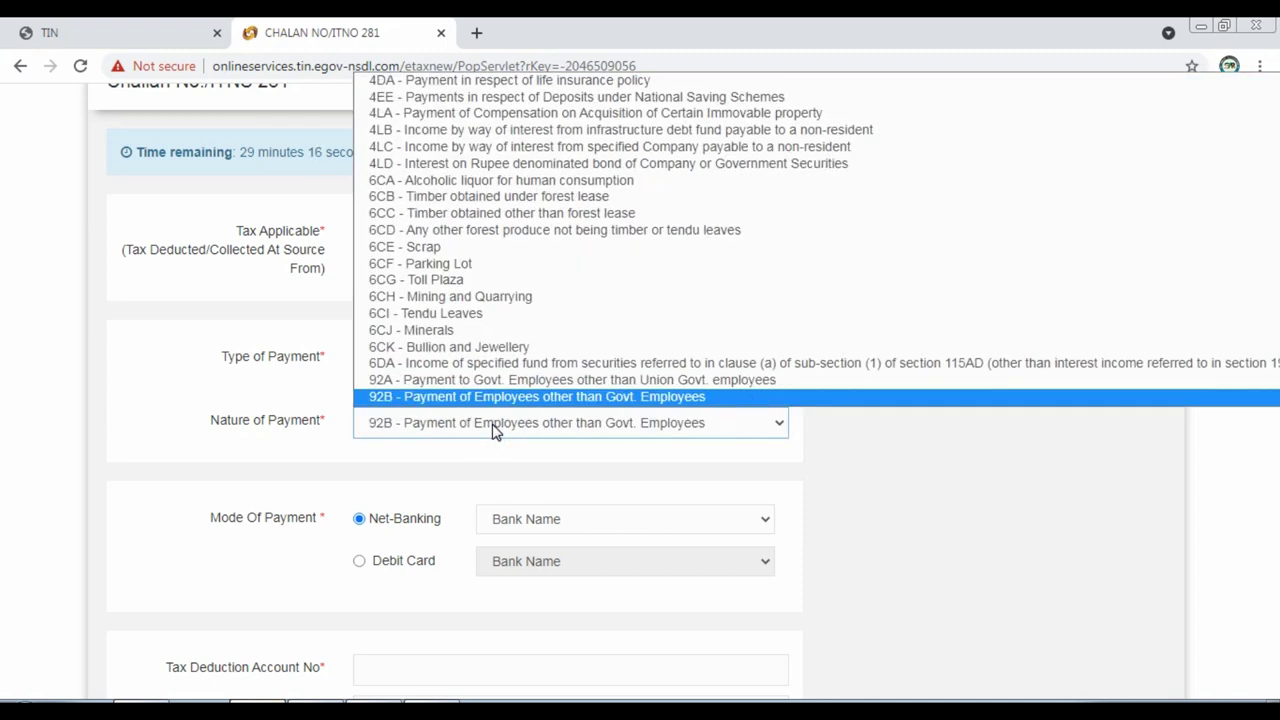
key(Down)
key(Down)
key(Down)
key(Down)
key(Down)
key(Down)
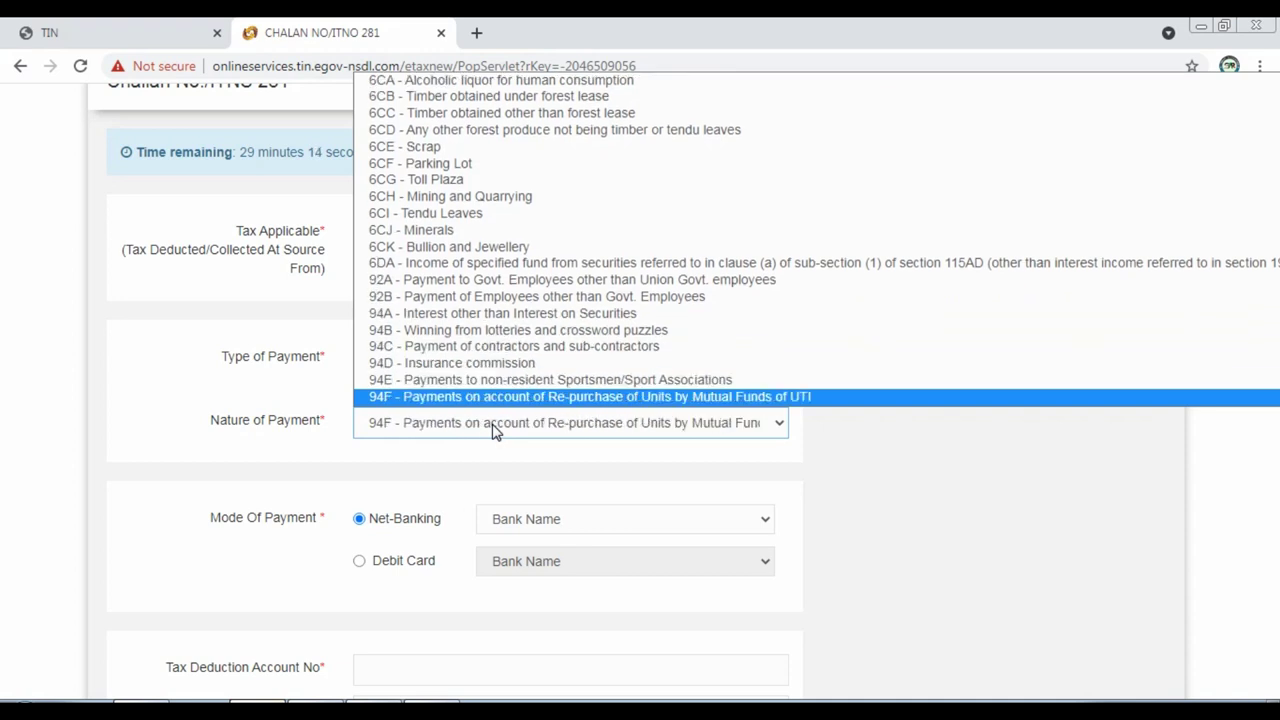
key(Down)
key(Down)
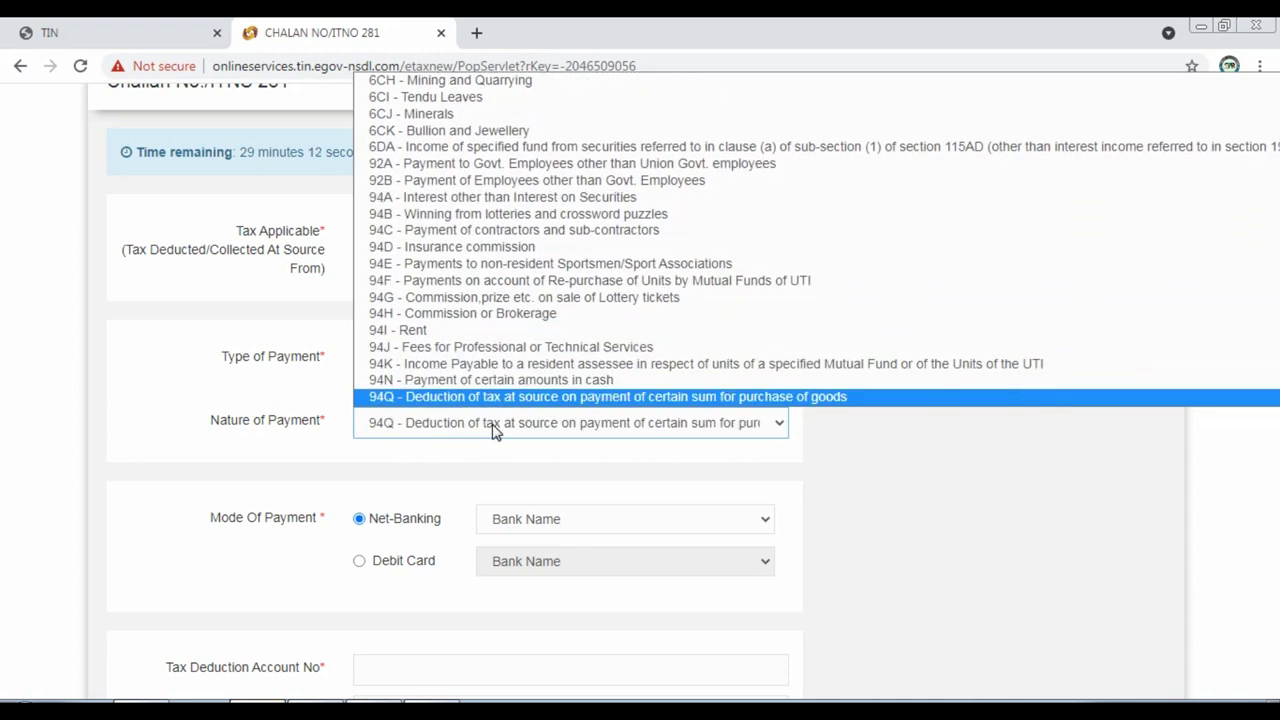
key(Down)
key(Up)
scroll(460, 400, down, 1)
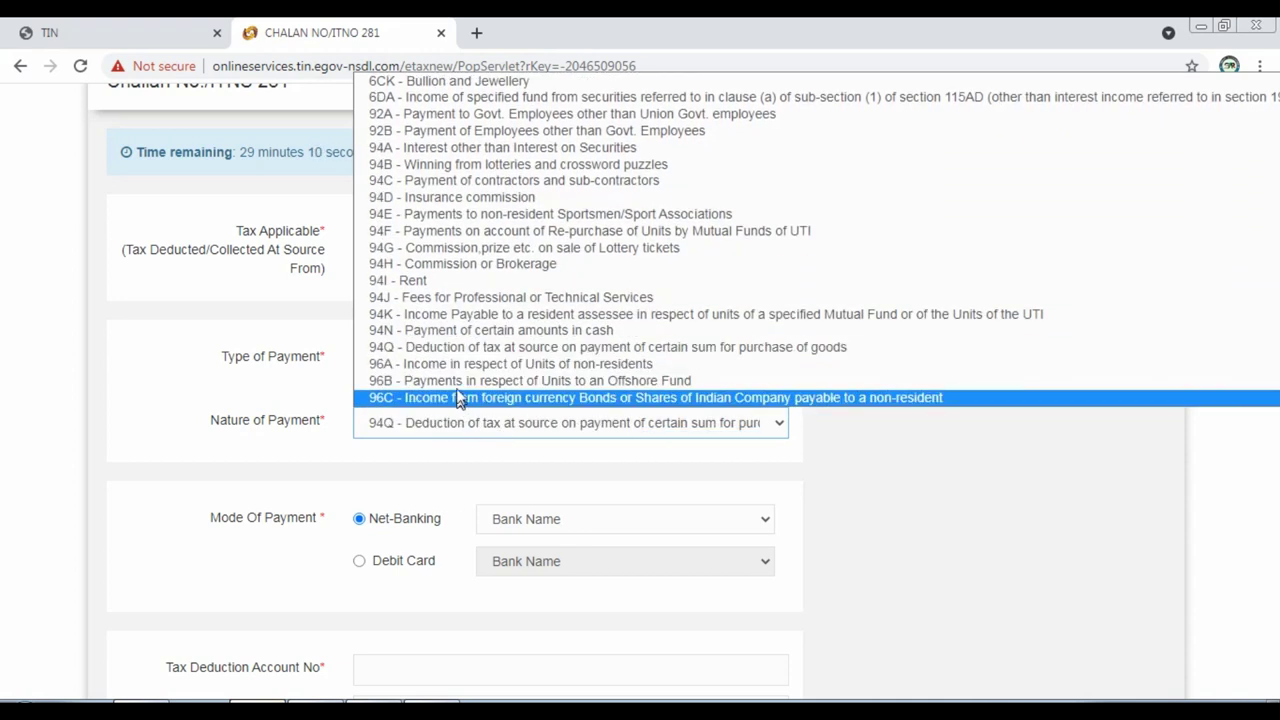
click(455, 347)
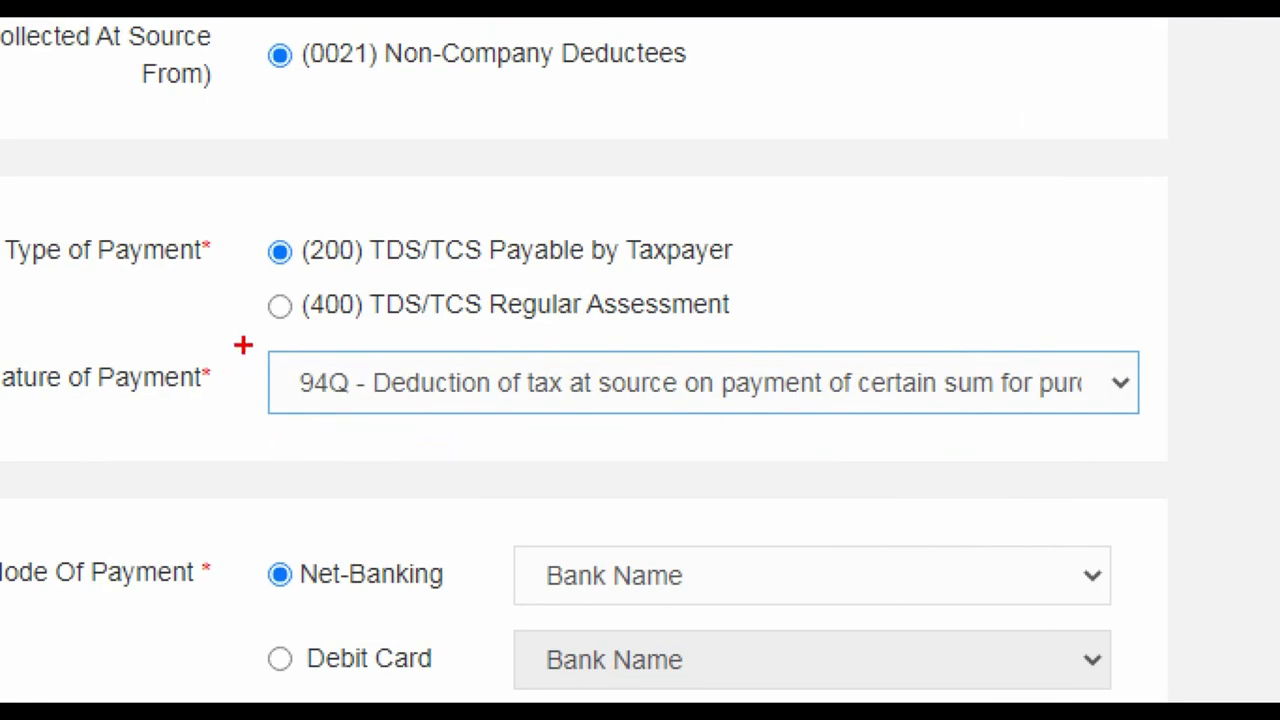
drag(249, 346, 1186, 421)
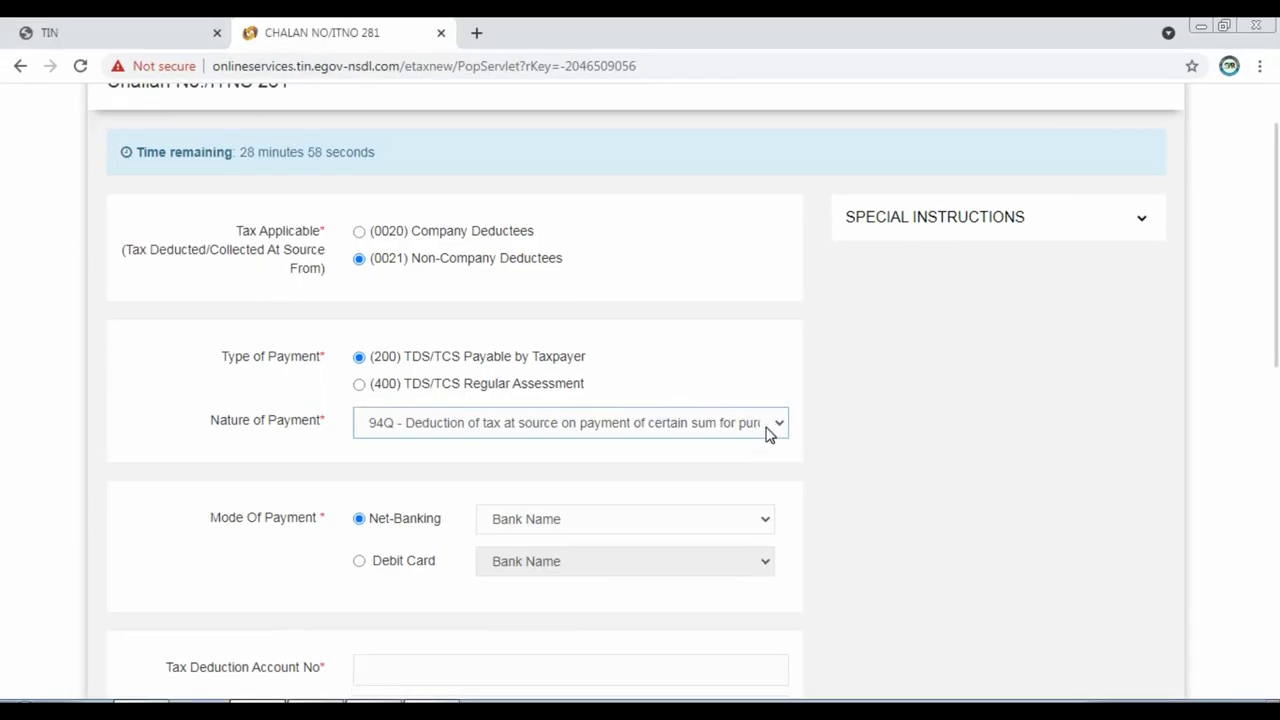
click(1102, 394)
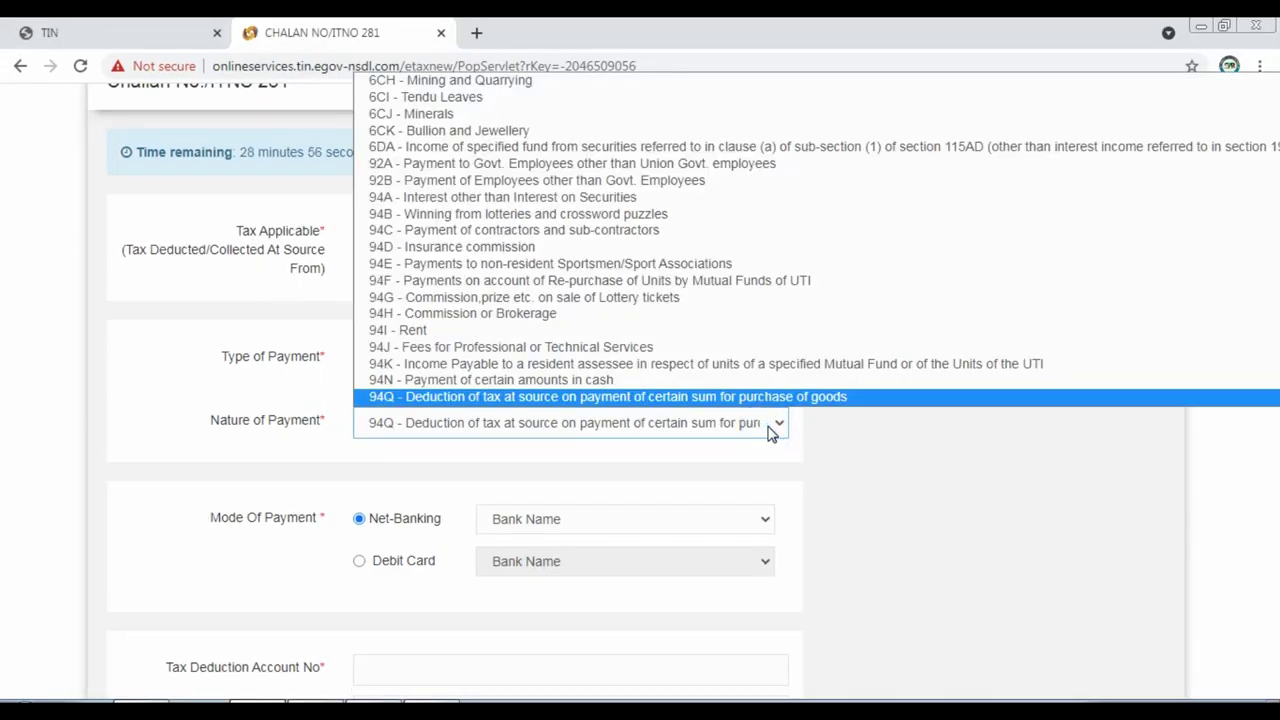
click(770, 428)
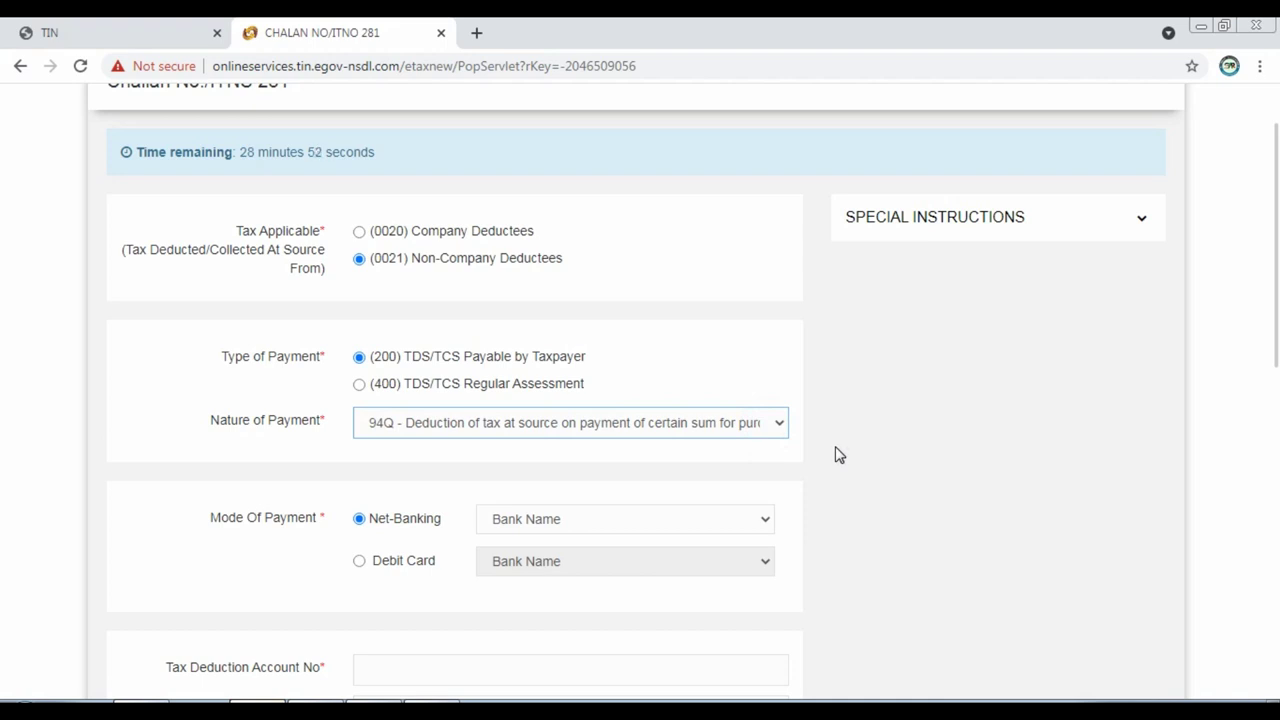
Choose Net-Banking with State Bank of India as the bank.
click(929, 474)
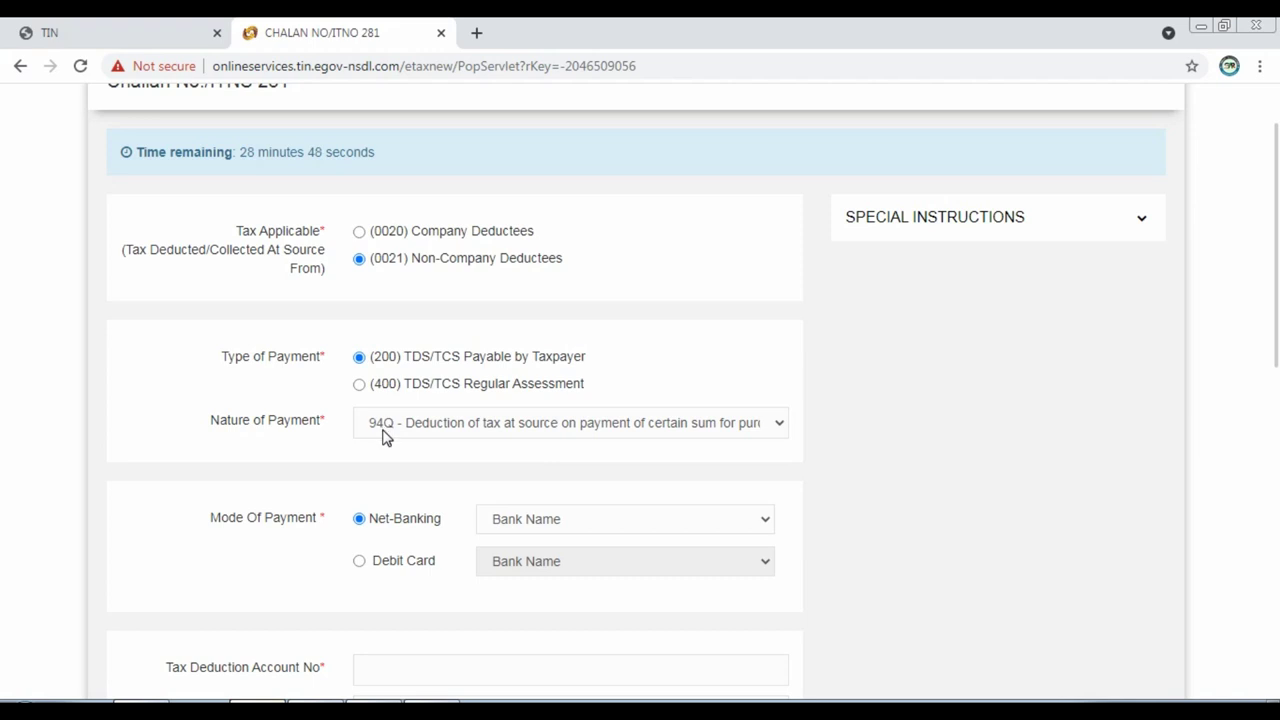
click(969, 497)
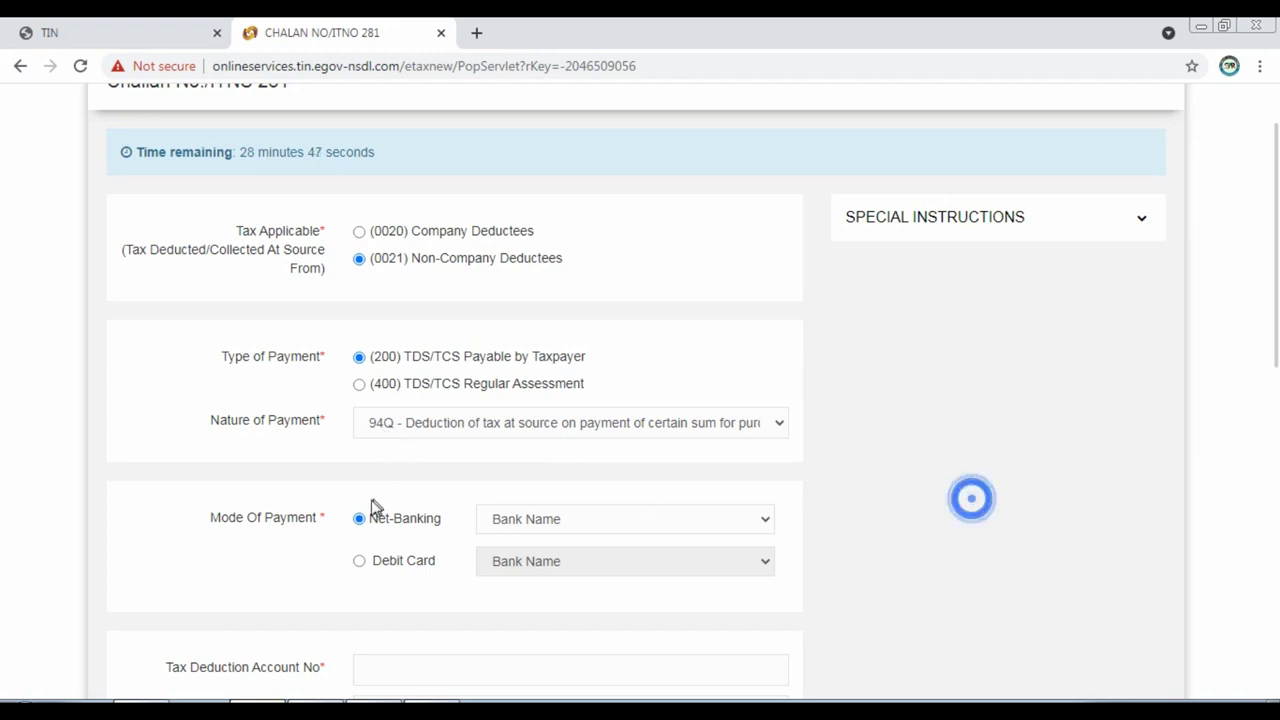
scroll(371, 500, down, 1)
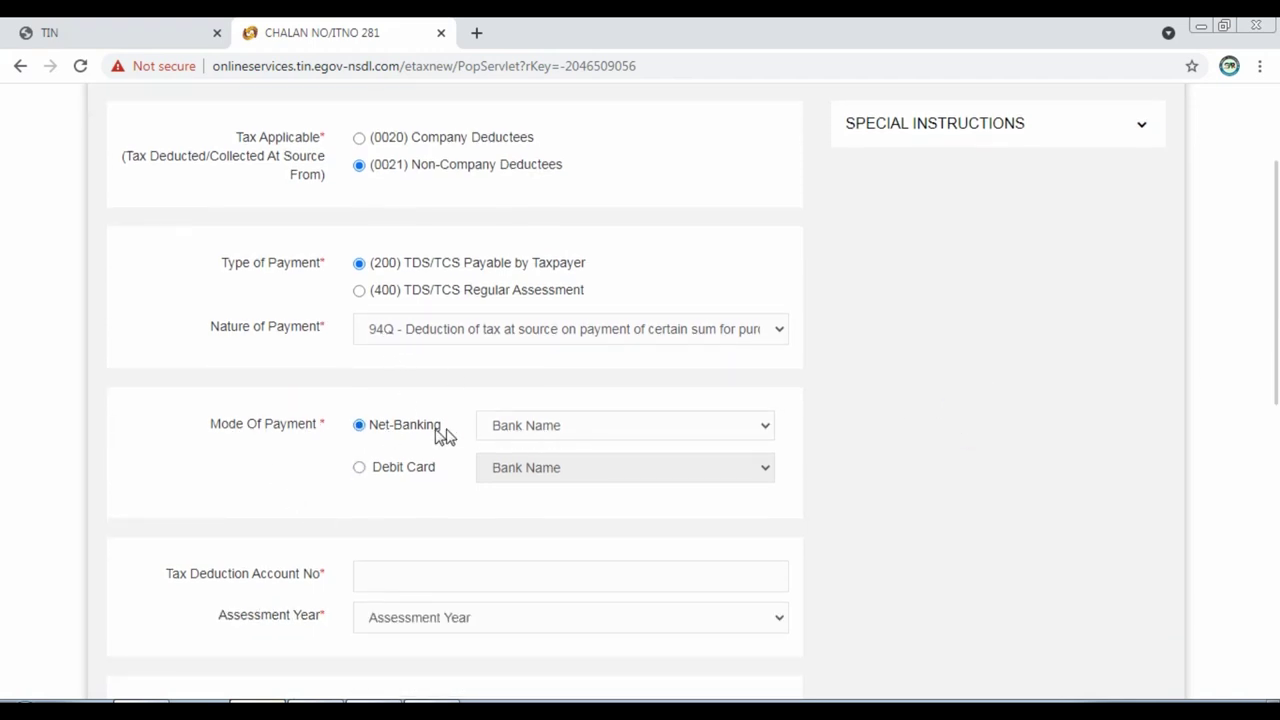
click(607, 435)
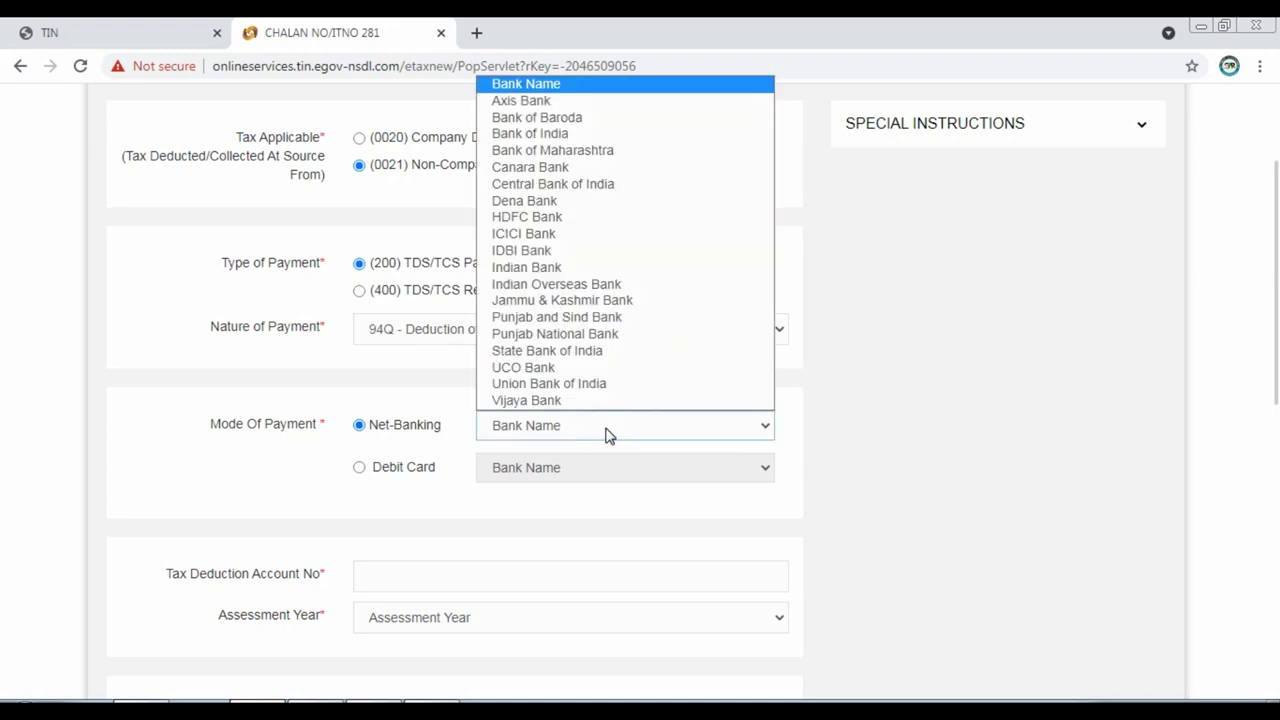
key(s)
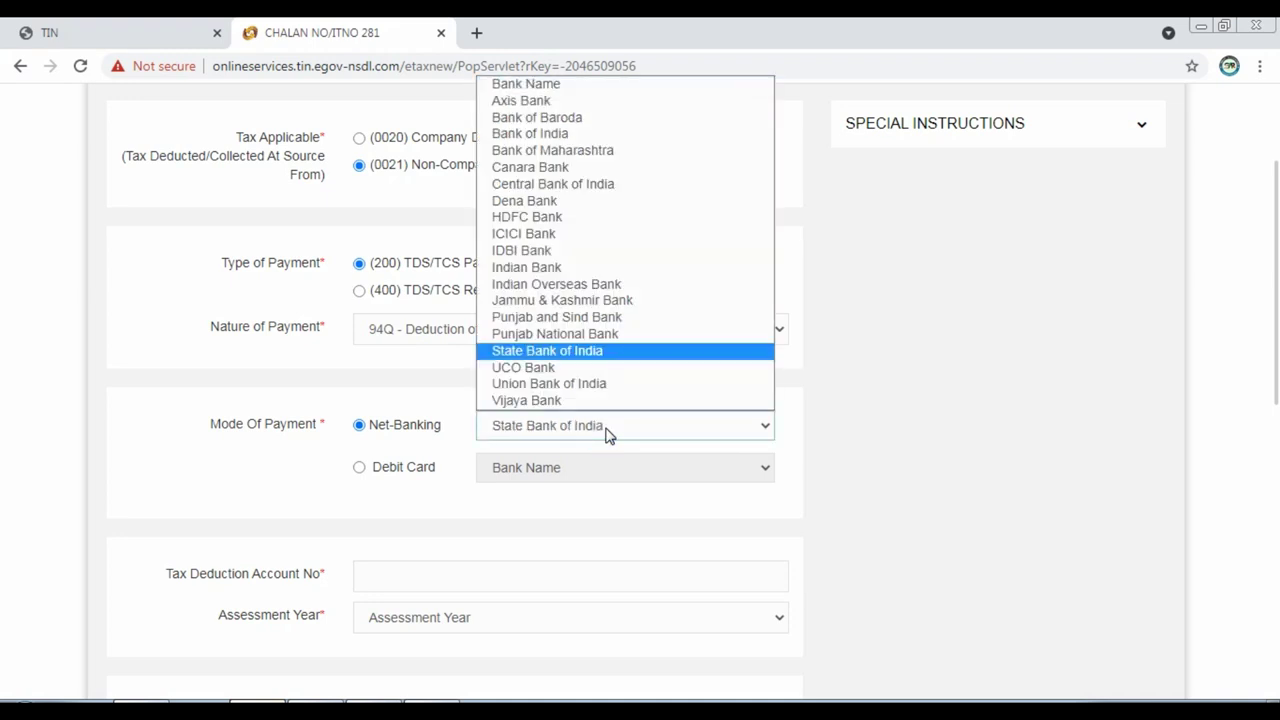
key(Return)
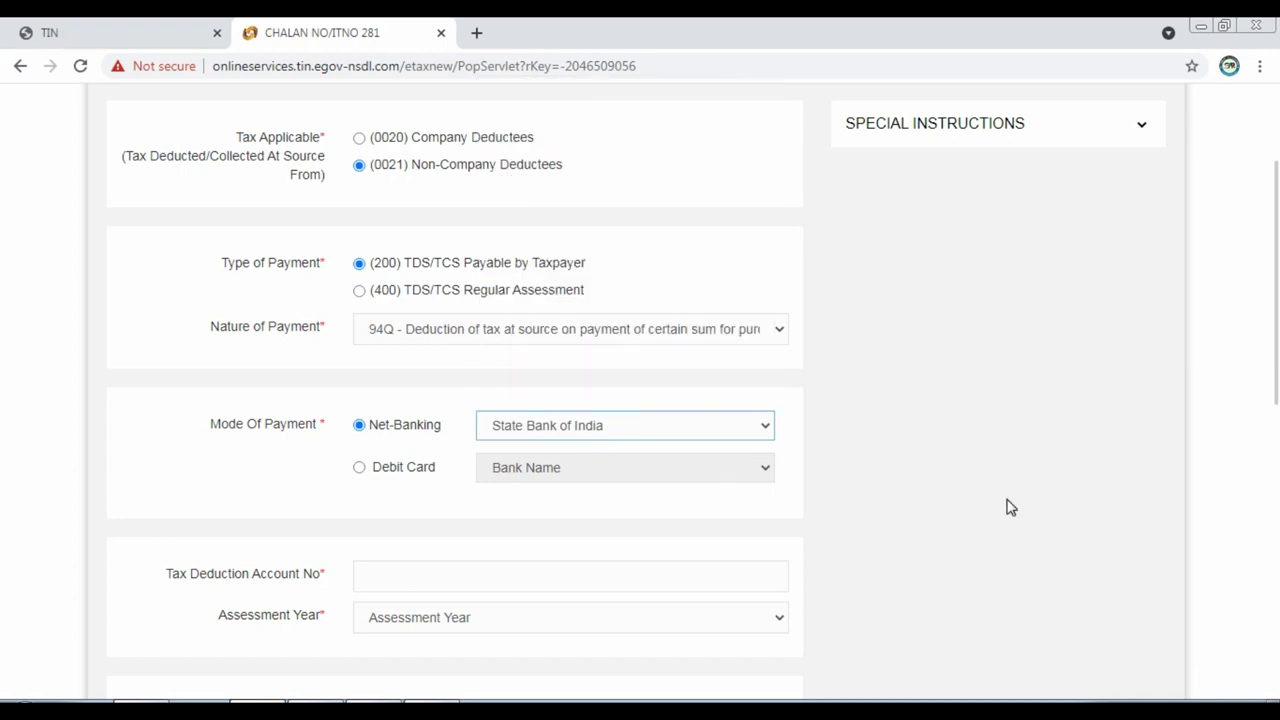
Enter the TAN and select assessment year 2022-23.
scroll(760, 486, down, 3)
click(491, 292)
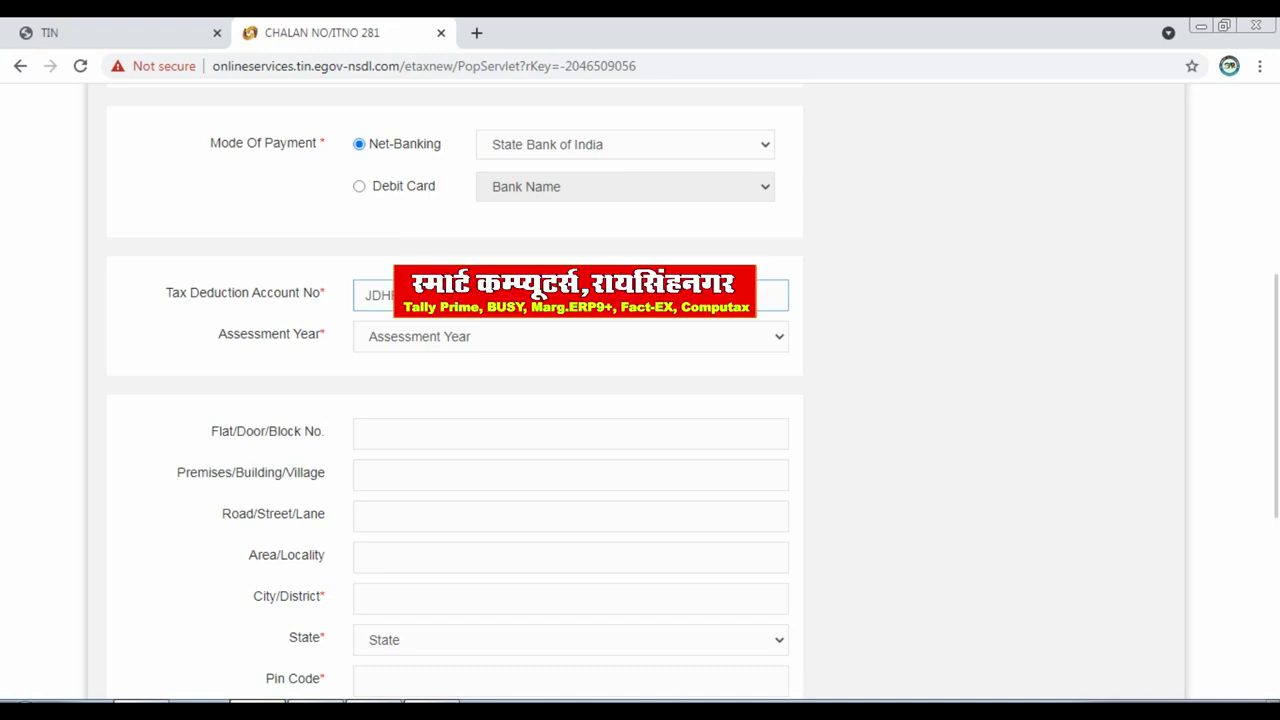
click(515, 344)
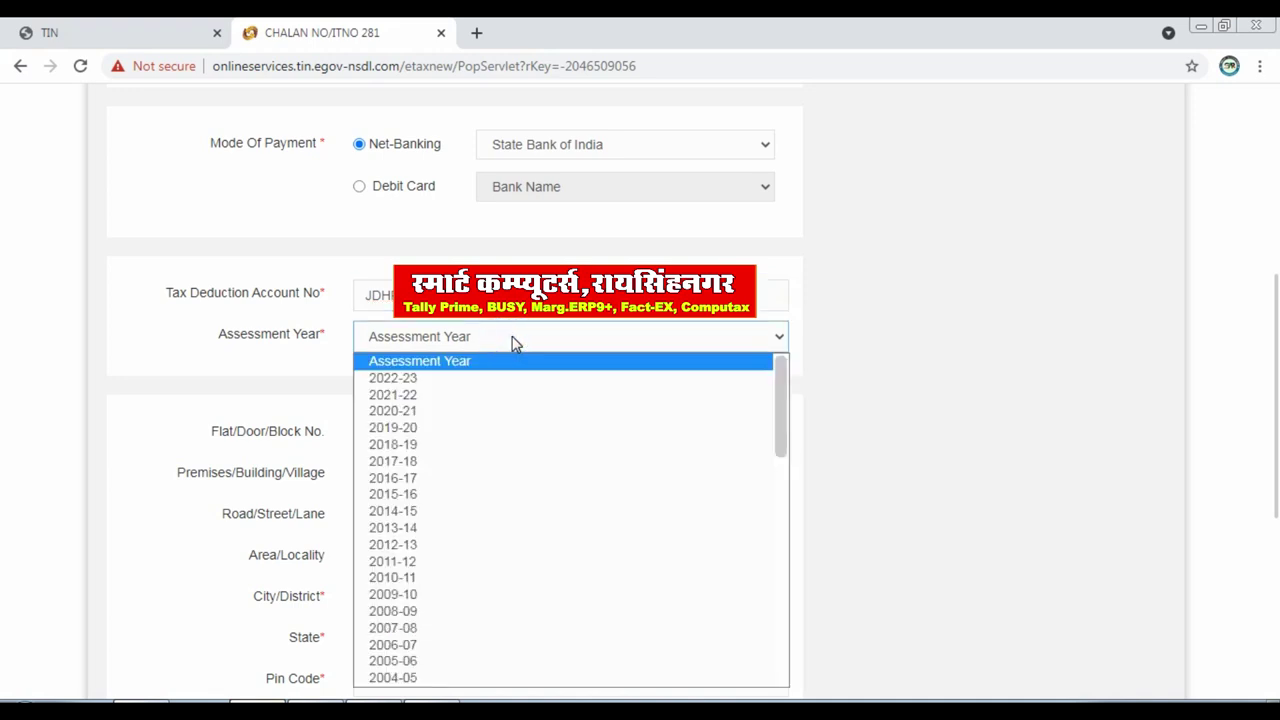
click(476, 380)
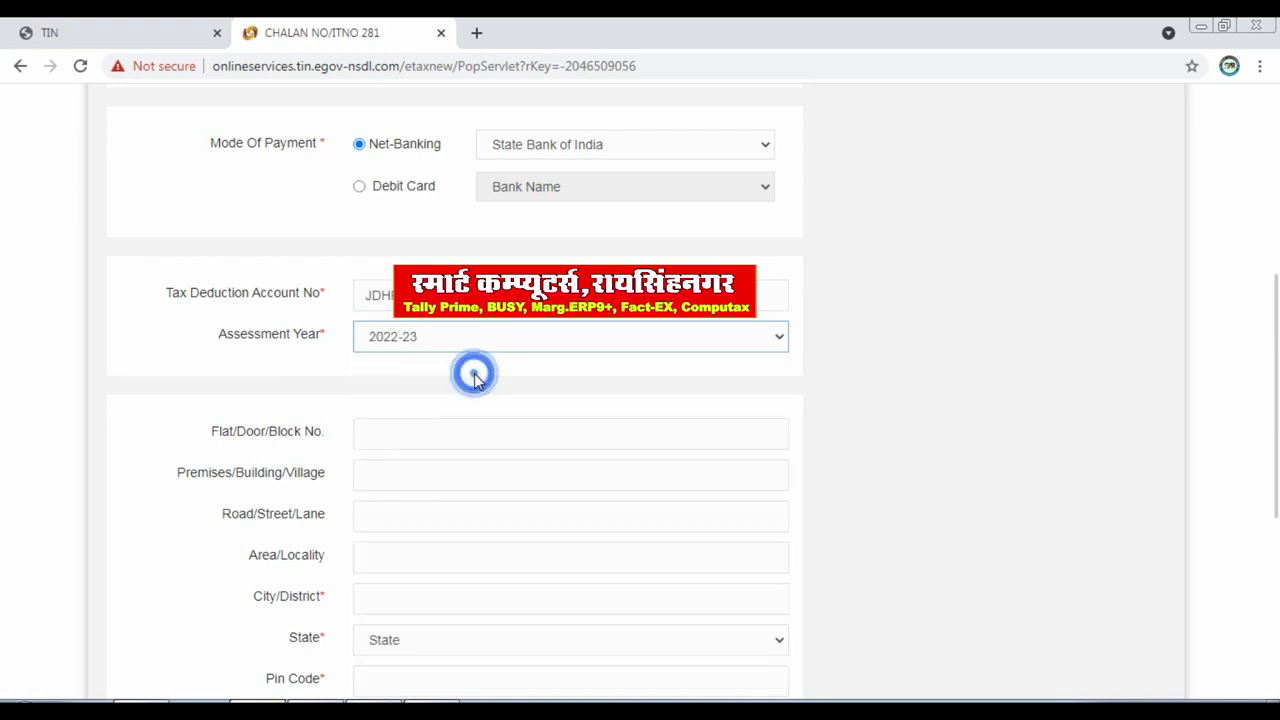
Fill in the city, state RAJASTHAN and pin code 335051.
scroll(917, 440, down, 2)
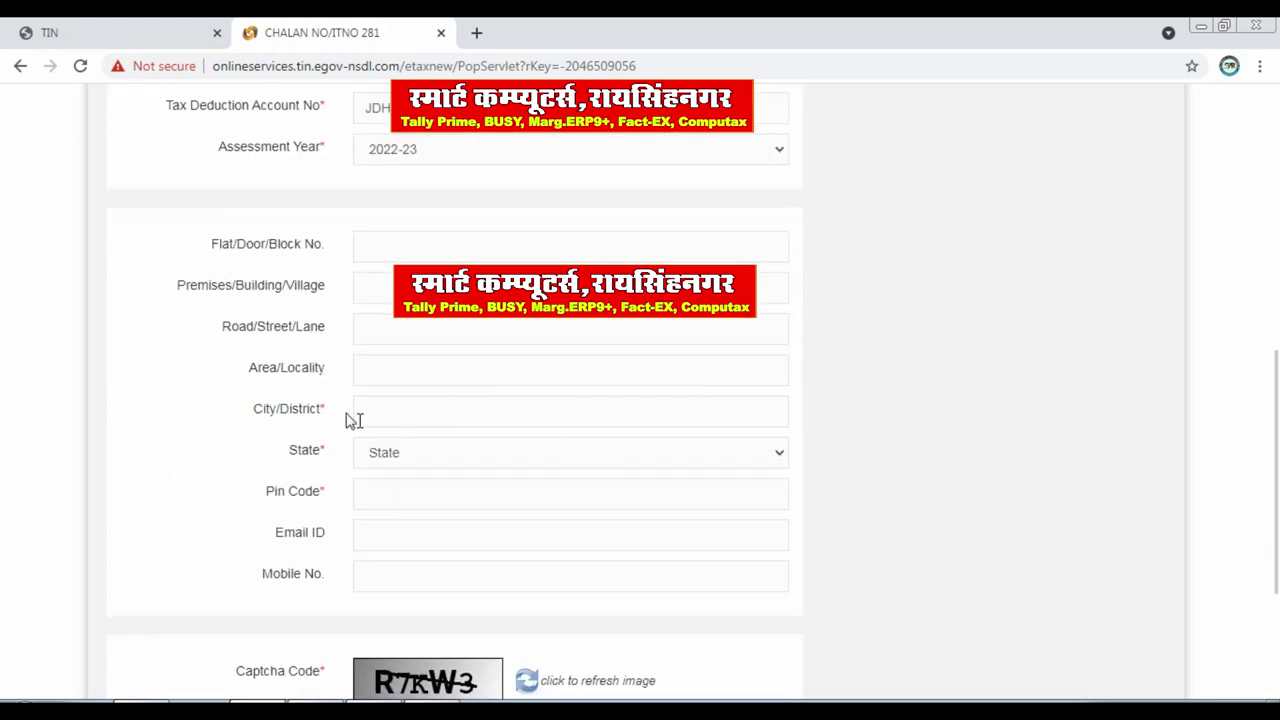
click(406, 405)
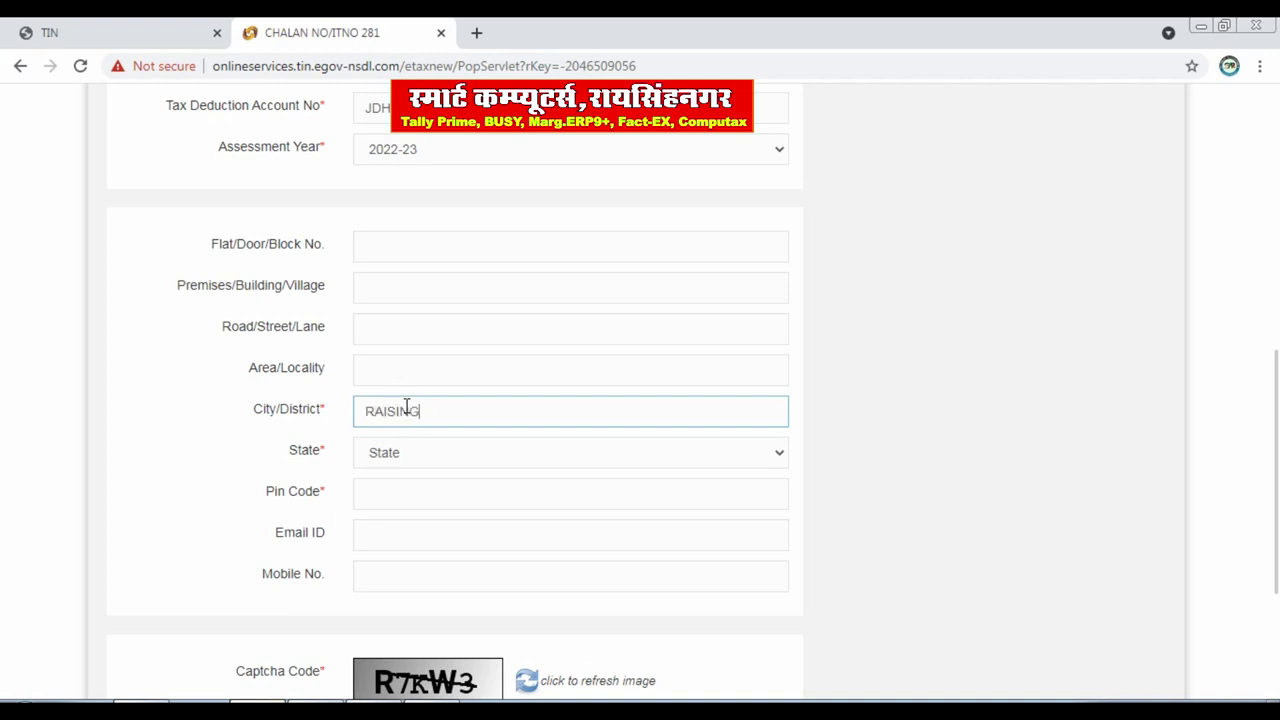
key(Tab)
key(Tab)
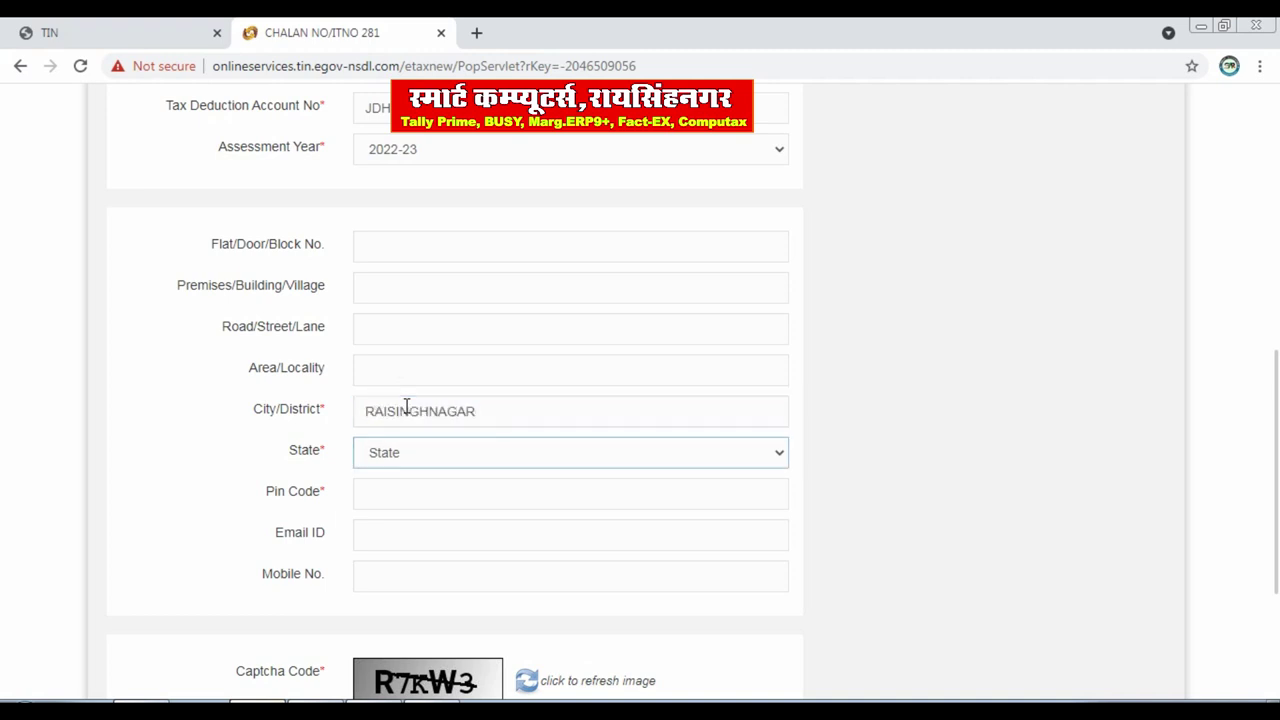
key(shift+Tab)
key(r)
key(Tab)
text(33505)
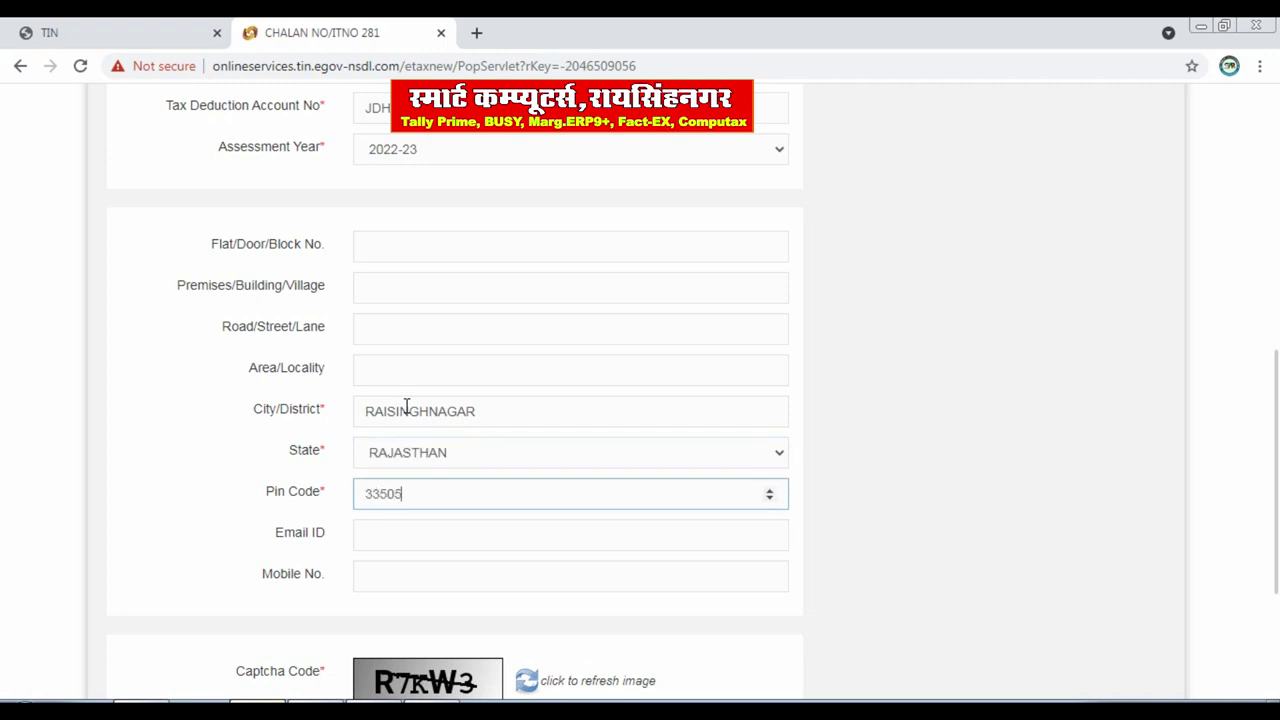
text(1)
Type the captcha and submit the challan details for confirmation.
scroll(426, 537, down, 1)
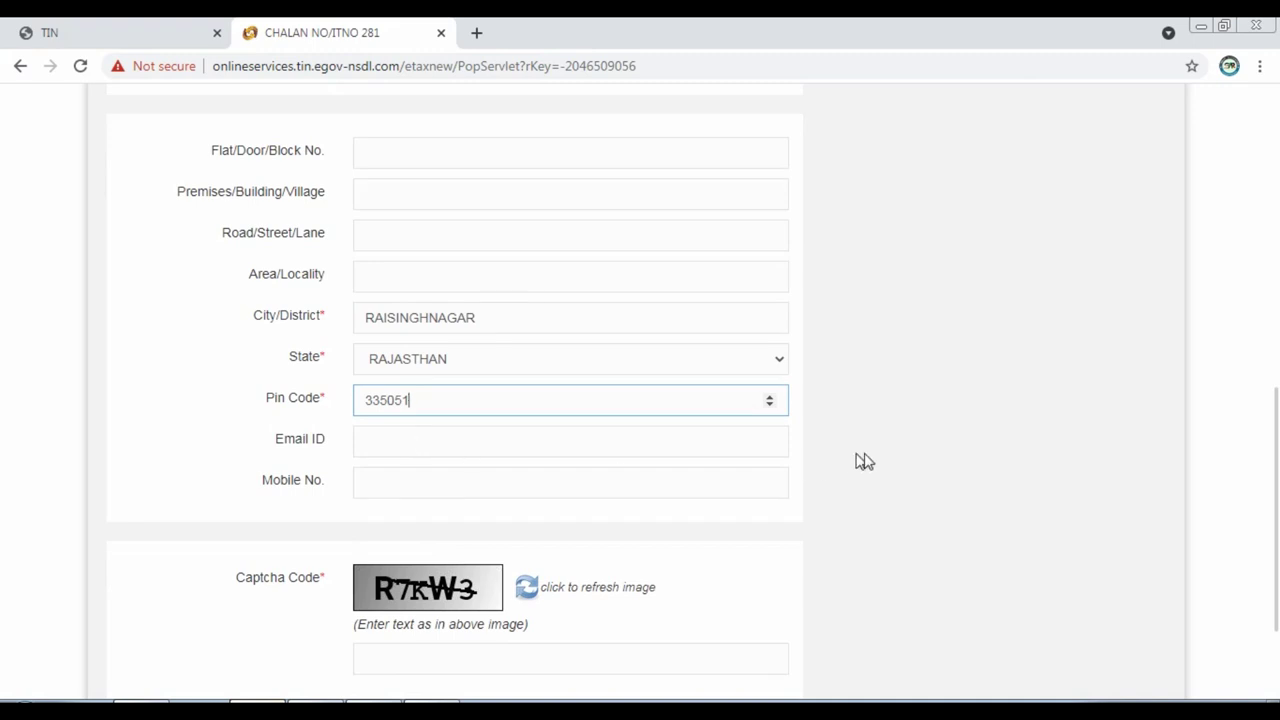
click(951, 440)
scroll(337, 532, down, 2)
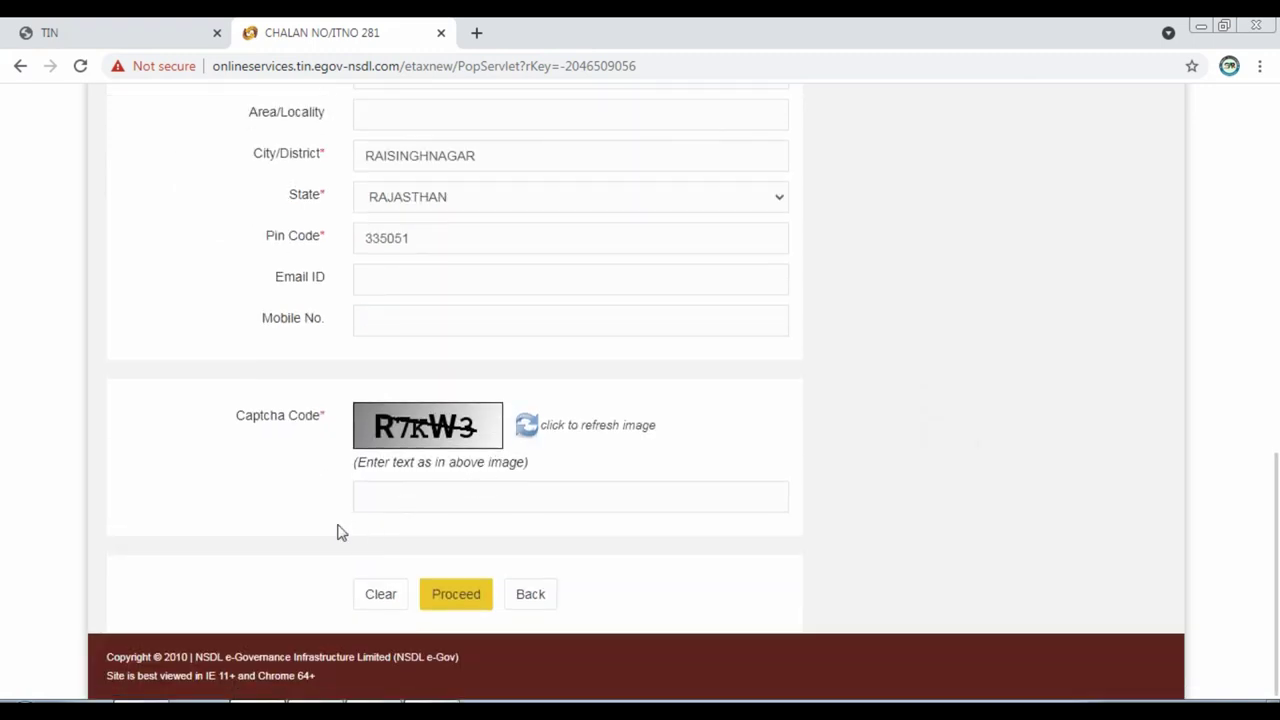
click(423, 499)
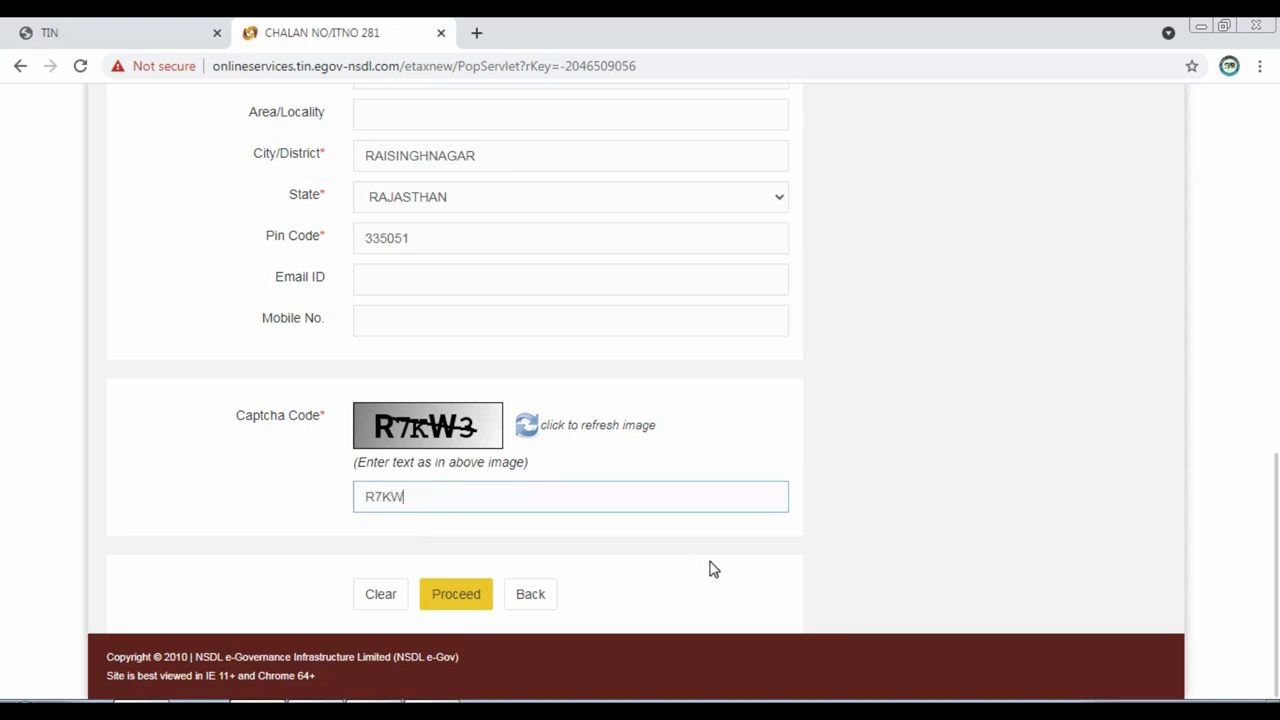
click(456, 594)
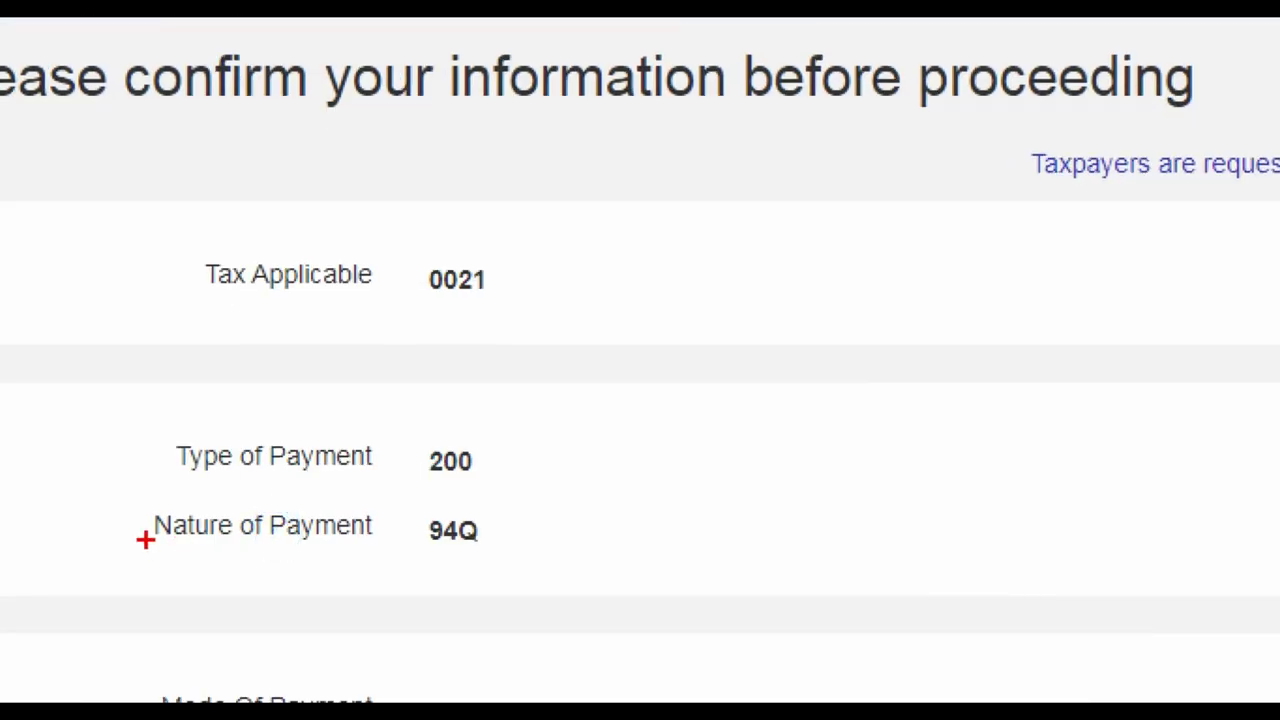
Accept the privacy consent and submit the confirmed challan to the bank.
drag(126, 497, 558, 569)
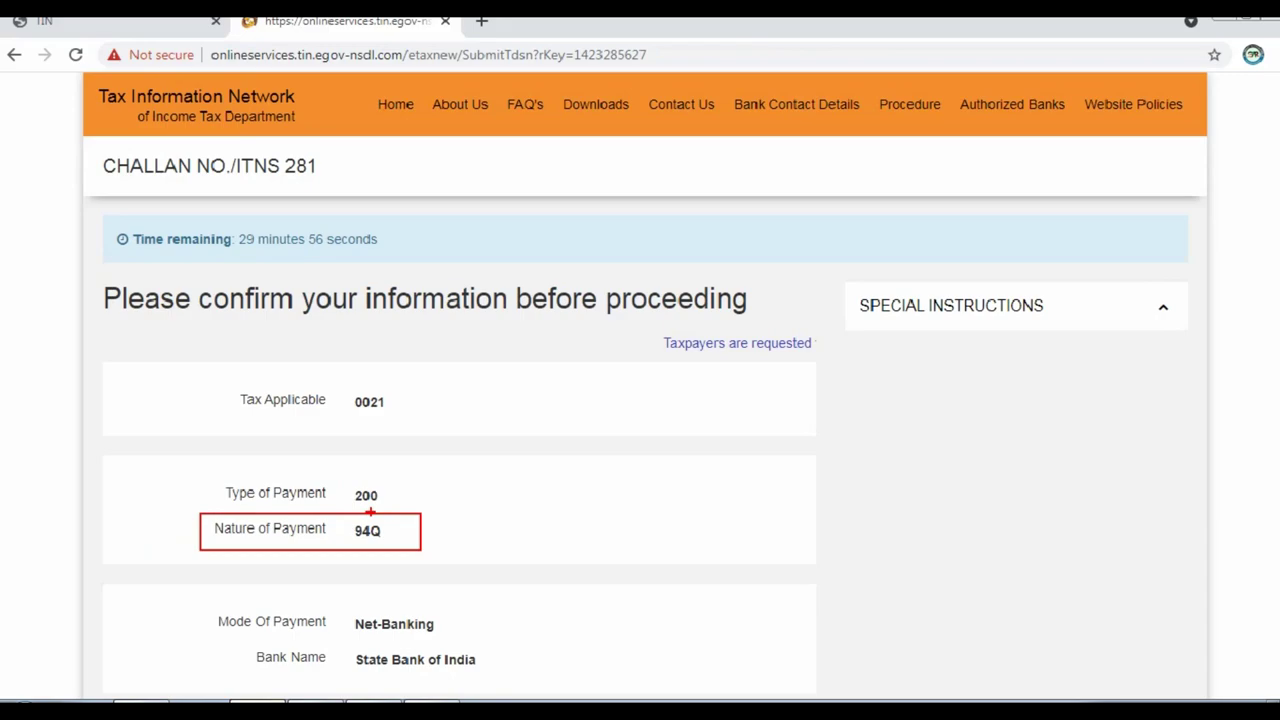
scroll(410, 535, down, 5)
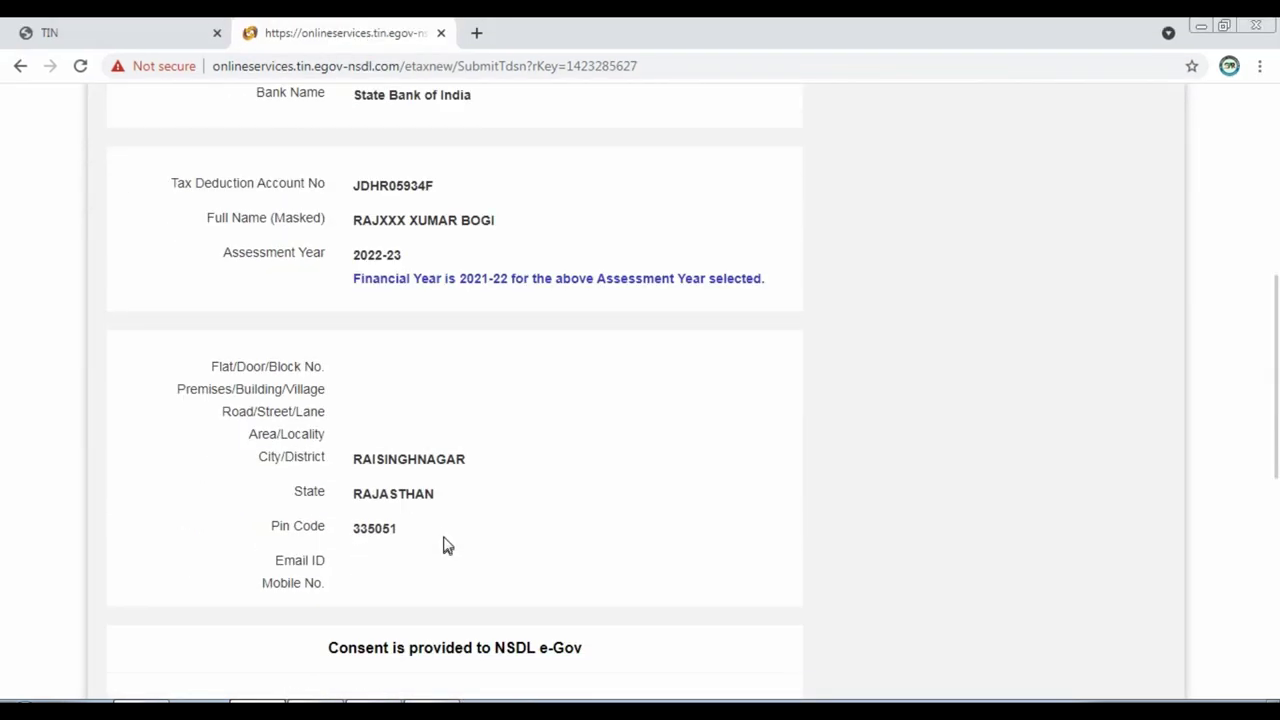
scroll(390, 330, down, 1)
scroll(379, 175, down, 3)
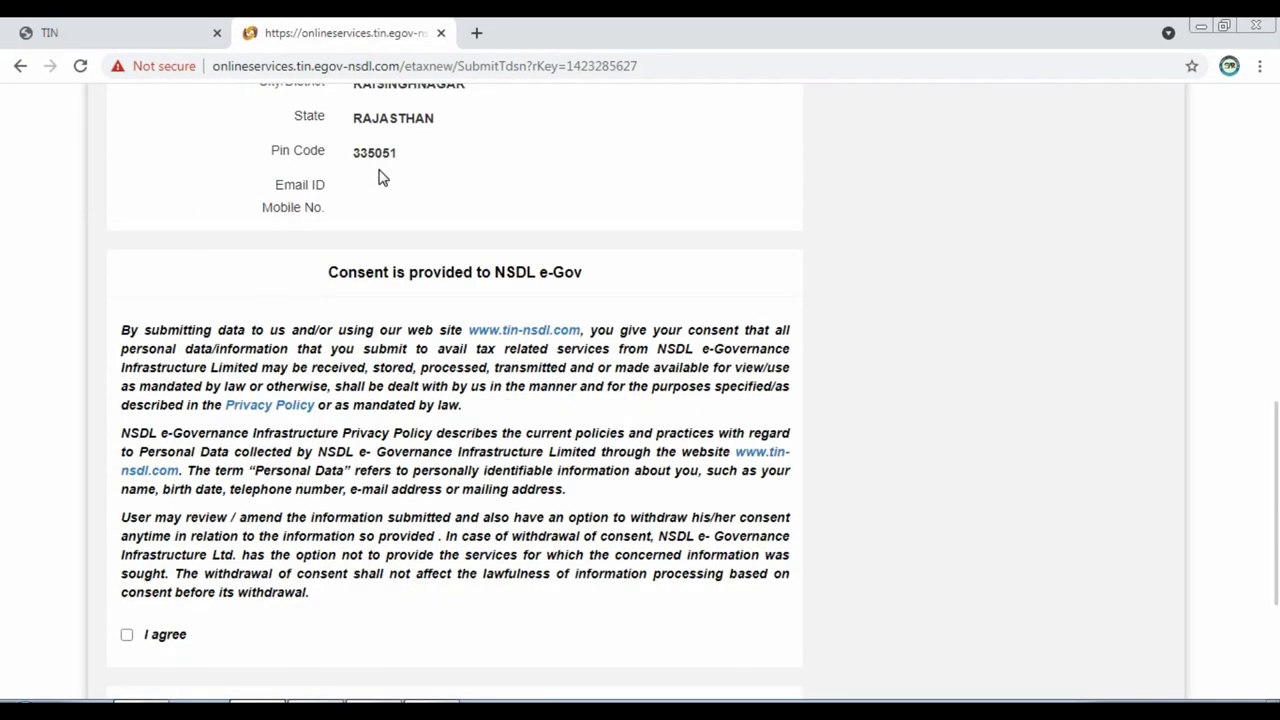
scroll(386, 183, up, 2)
scroll(386, 191, down, 5)
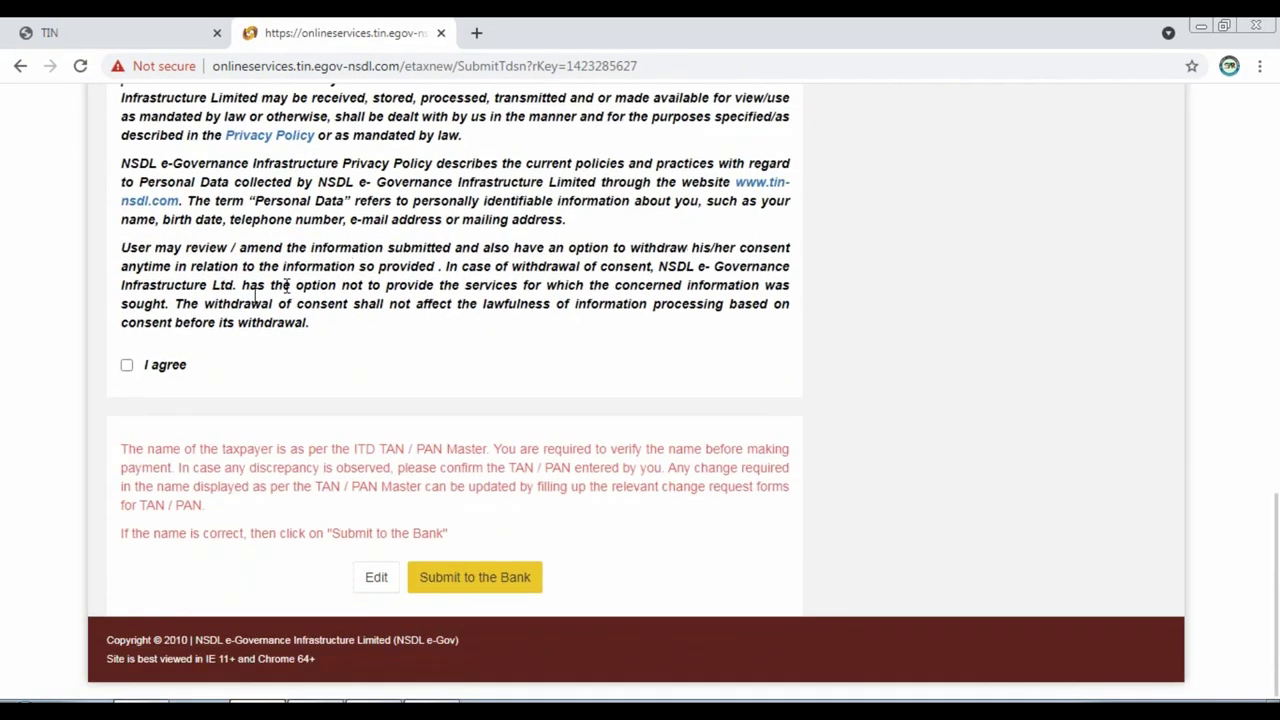
click(127, 366)
click(469, 582)
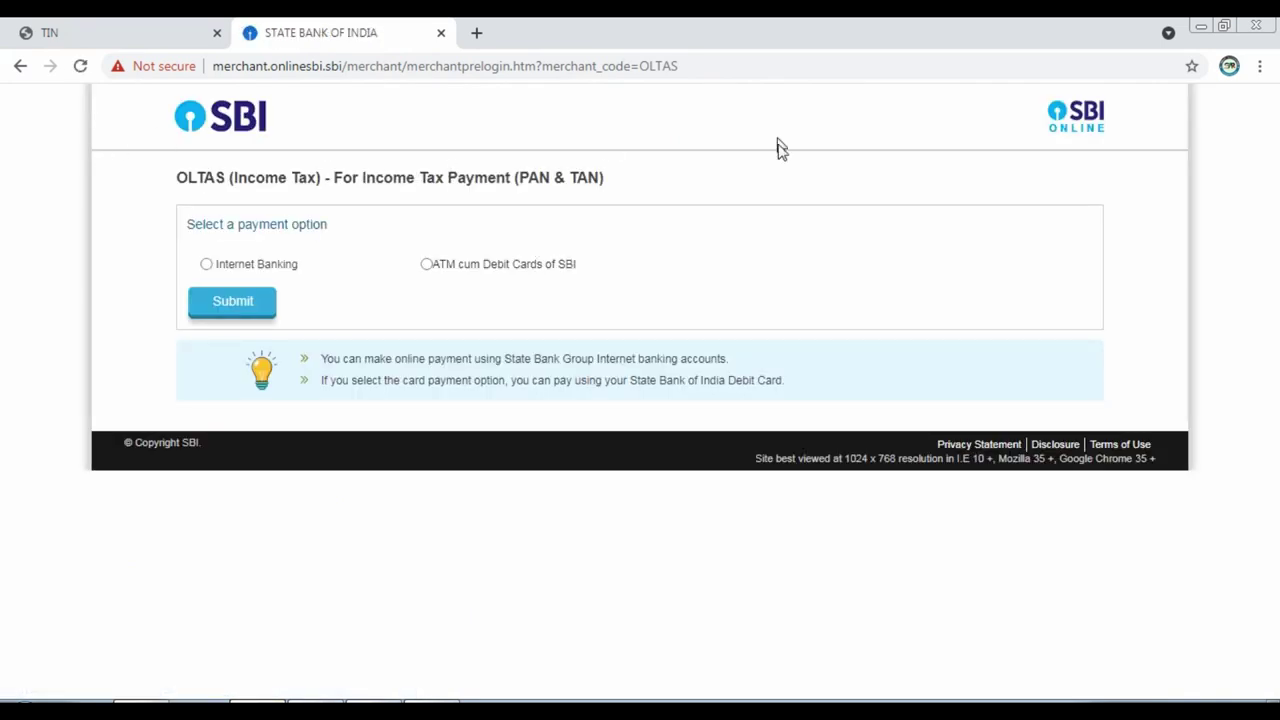
Choose Internet Banking and log into SBI Online with the account credentials.
click(207, 264)
click(266, 303)
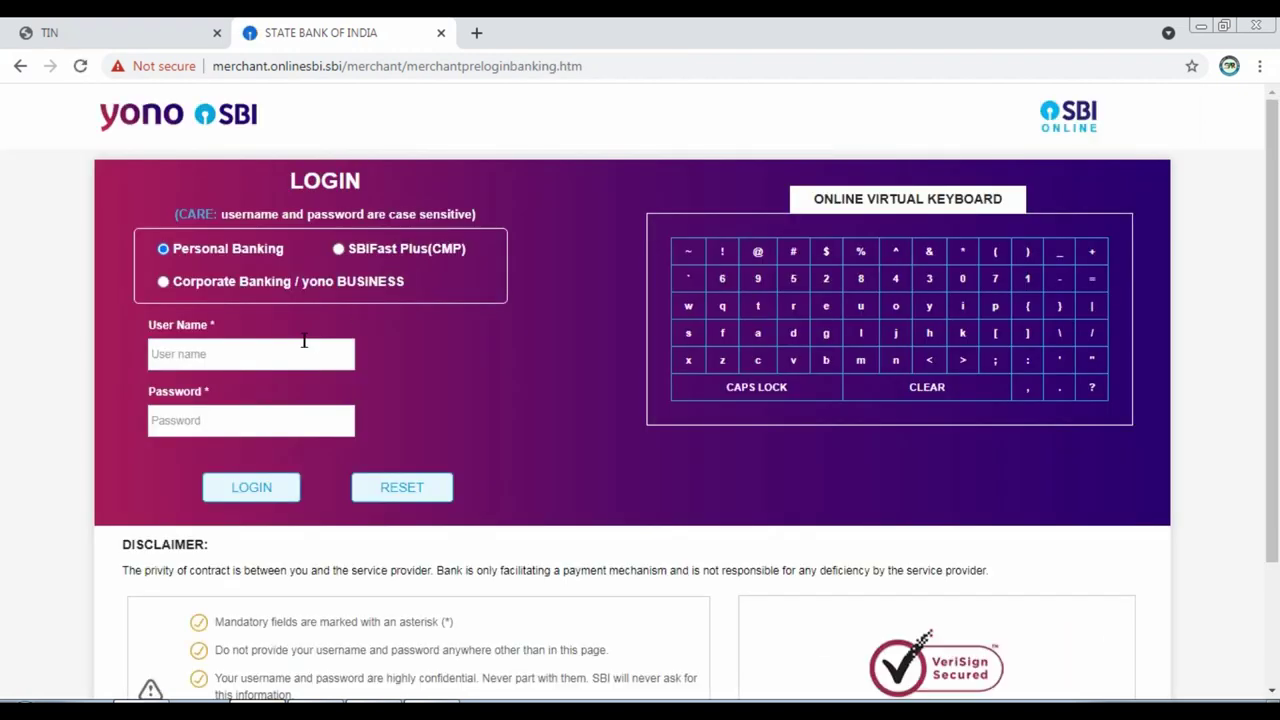
click(281, 355)
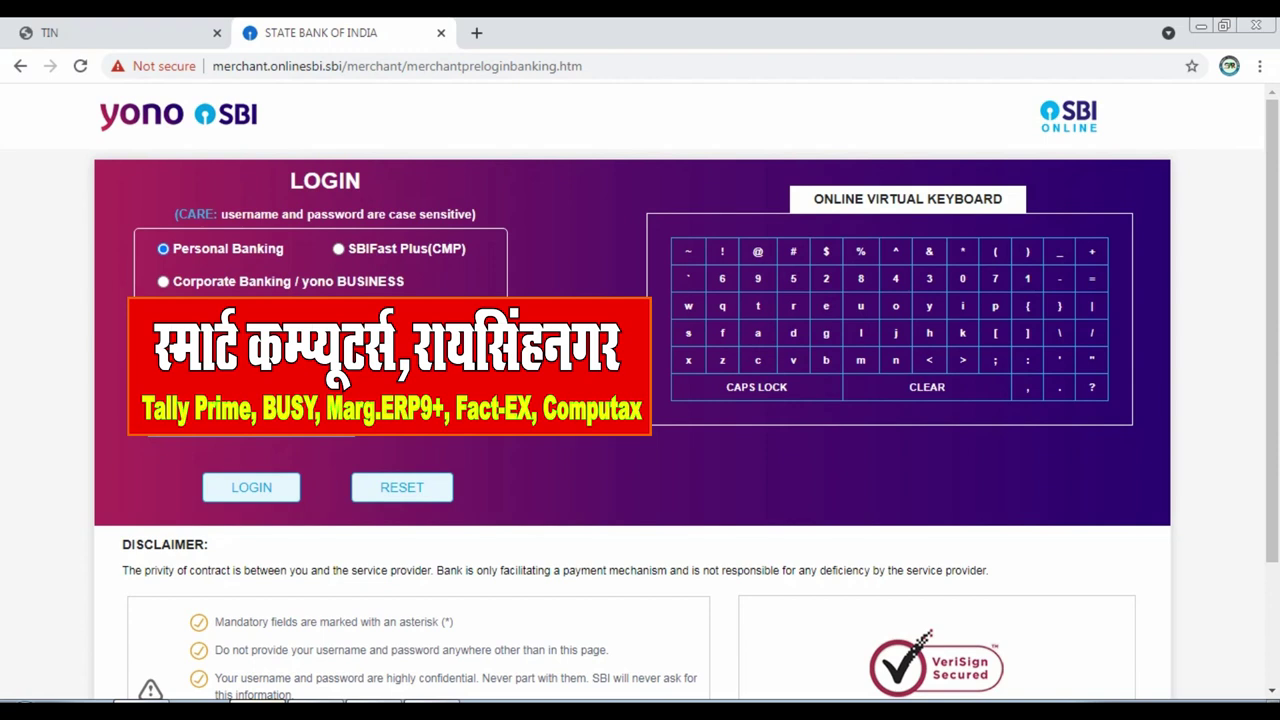
click(248, 487)
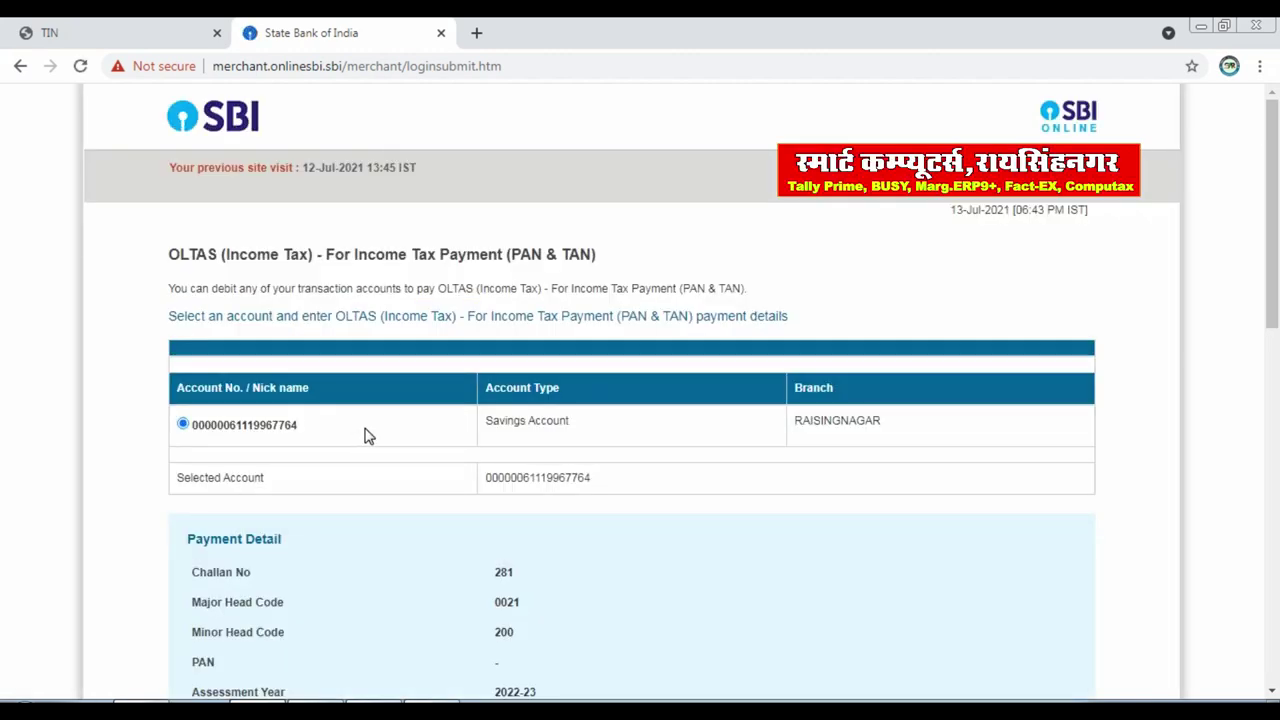
scroll(422, 441, down, 2)
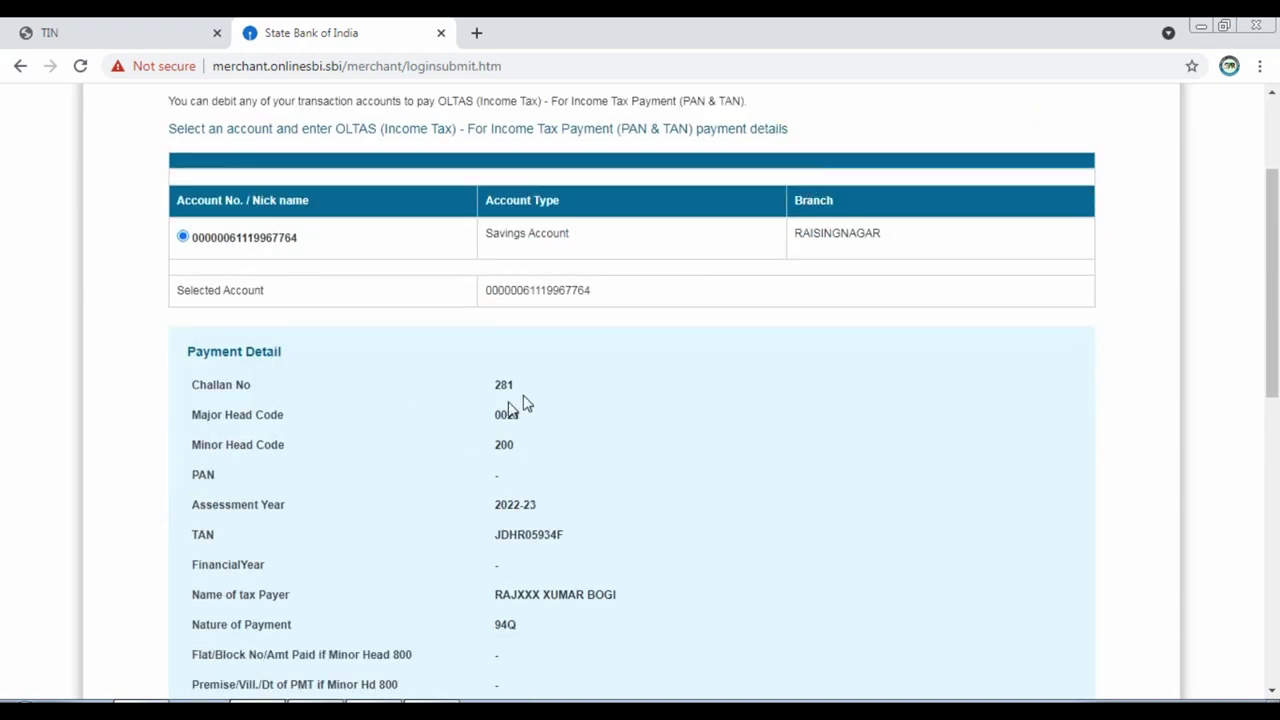
scroll(512, 435, down, 3)
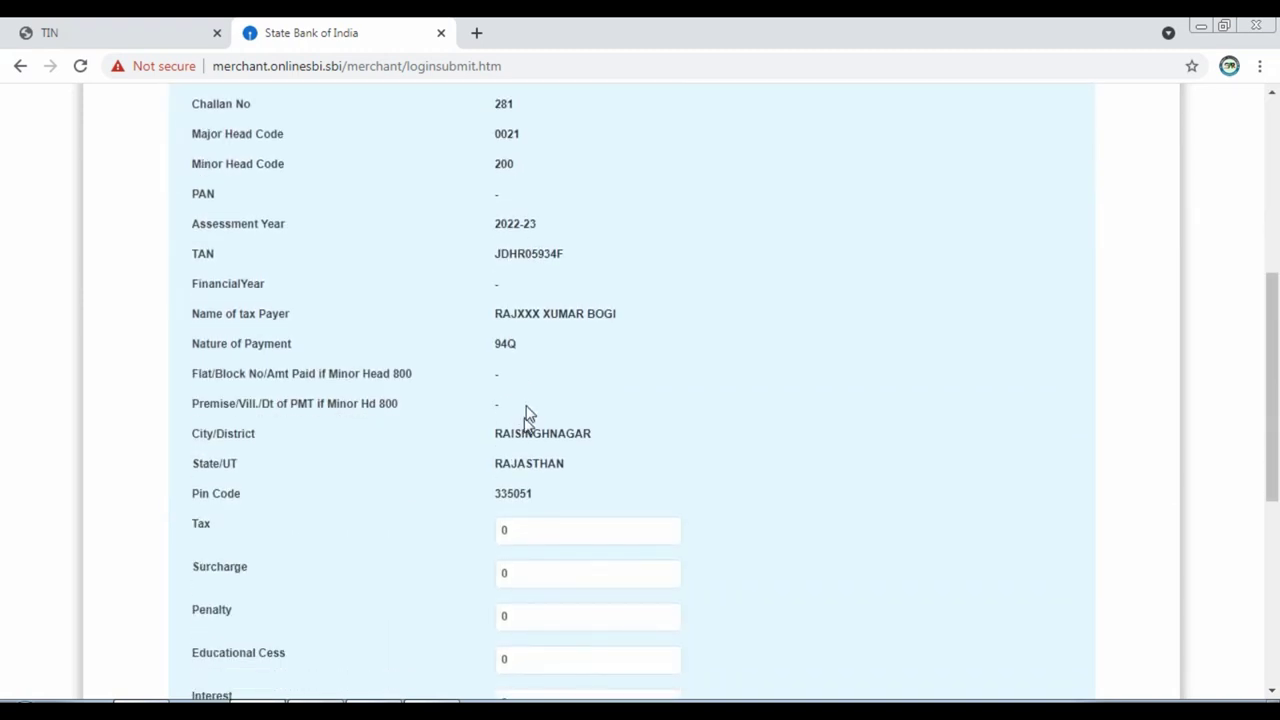
scroll(523, 360, down, 2)
scroll(530, 368, down, 1)
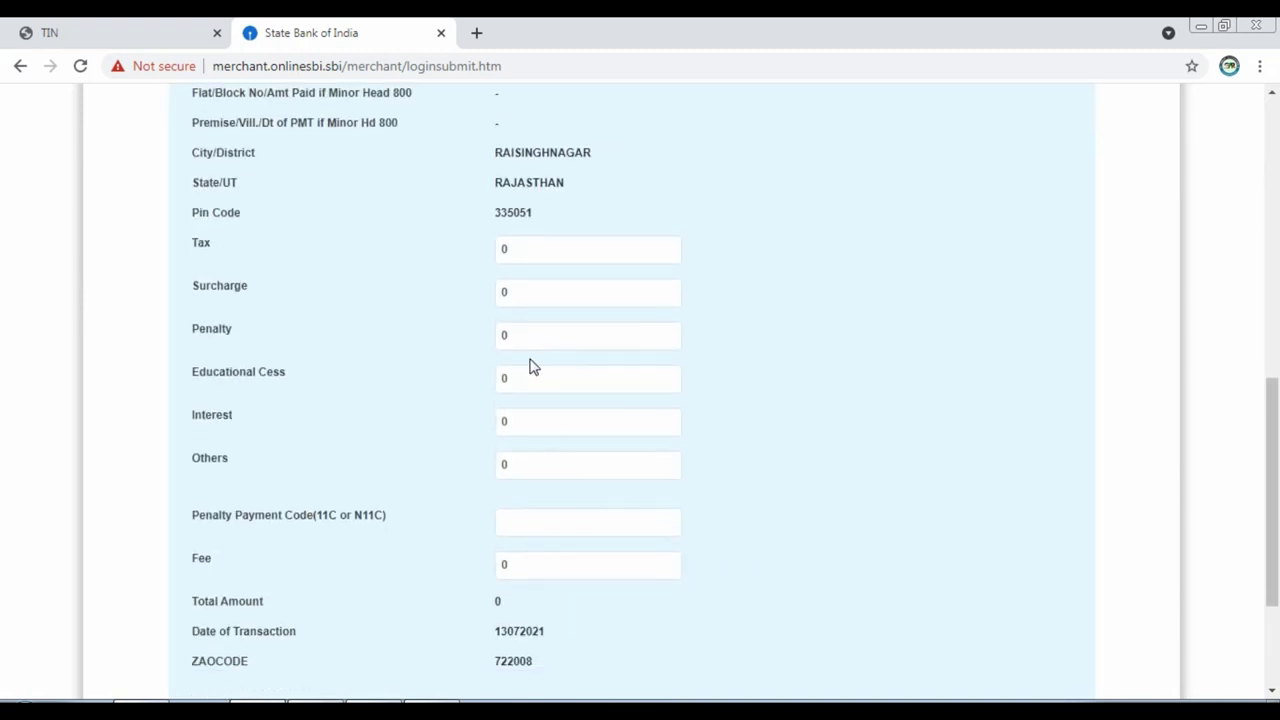
Enter 752 as the Tax amount, checked against Form 26Q, and complete the payment.
double_click(523, 249)
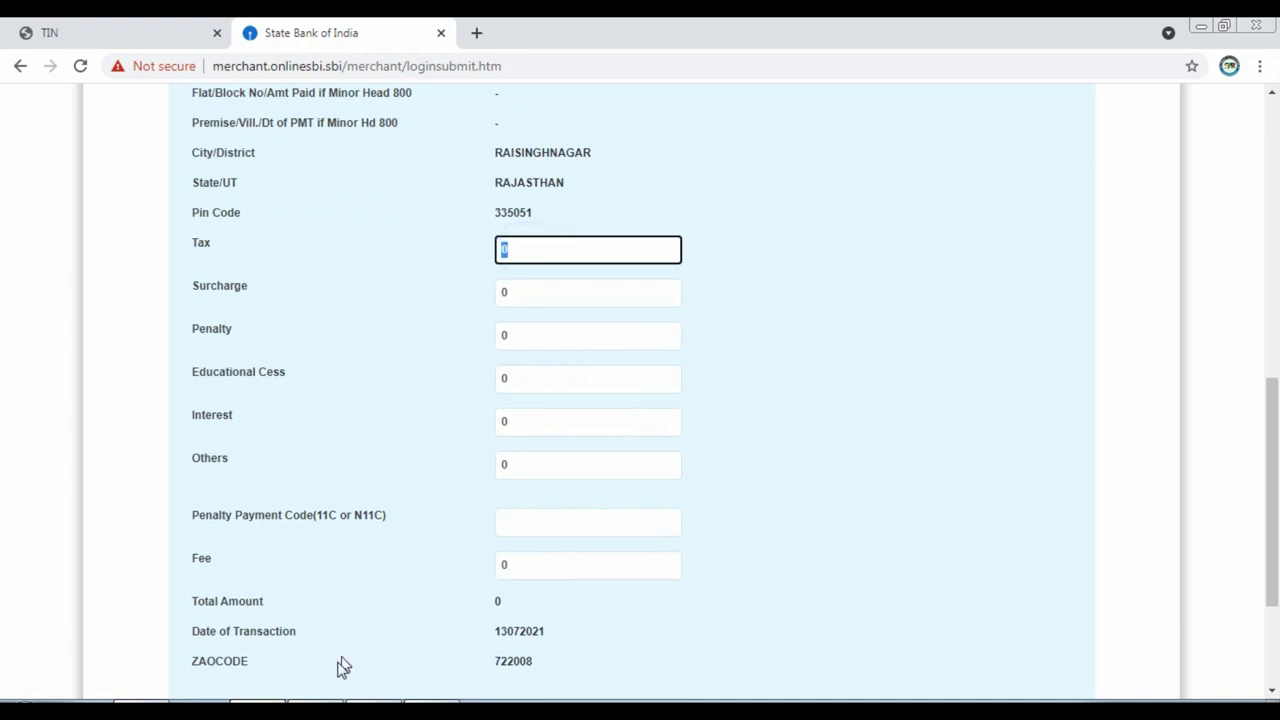
click(340, 712)
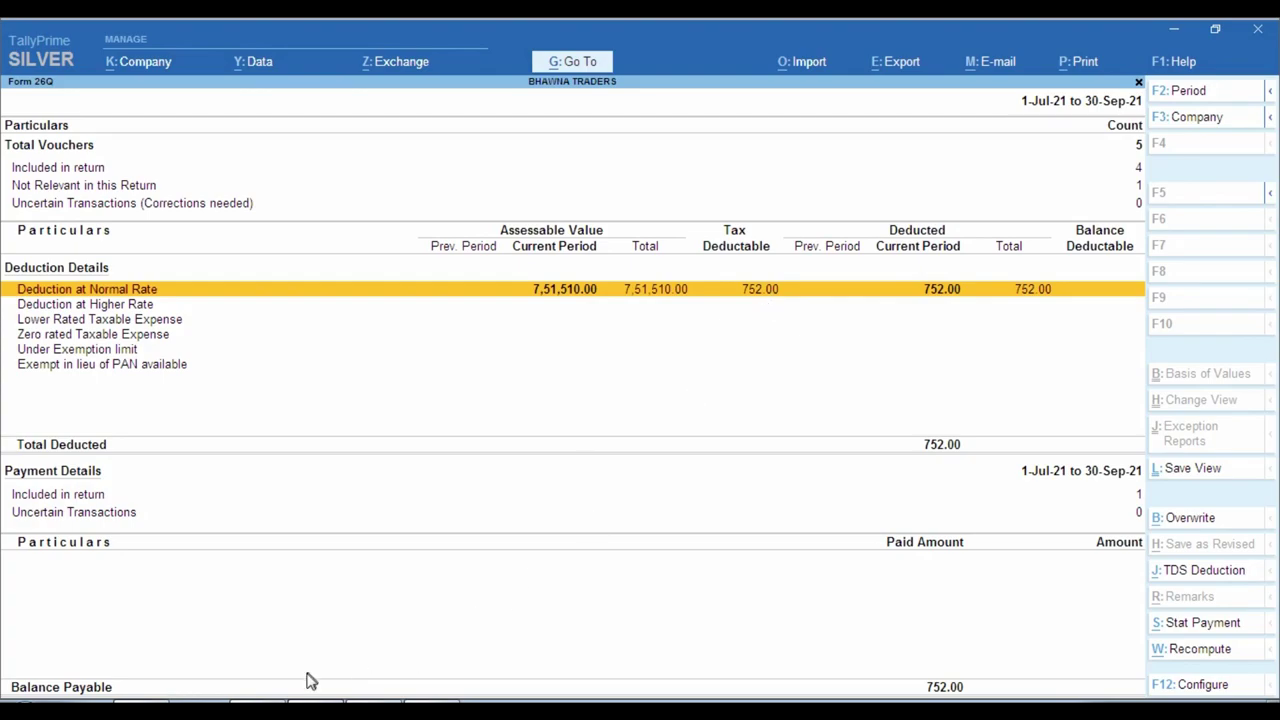
click(285, 712)
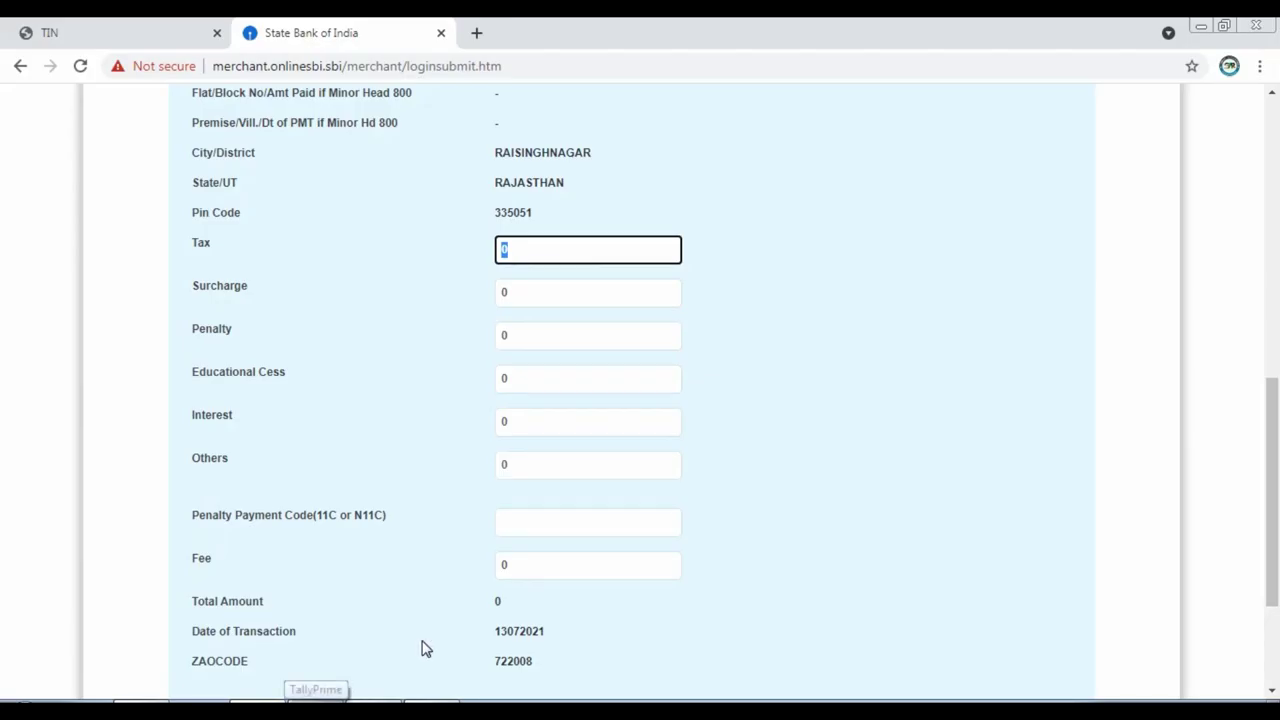
text(752)
click(756, 356)
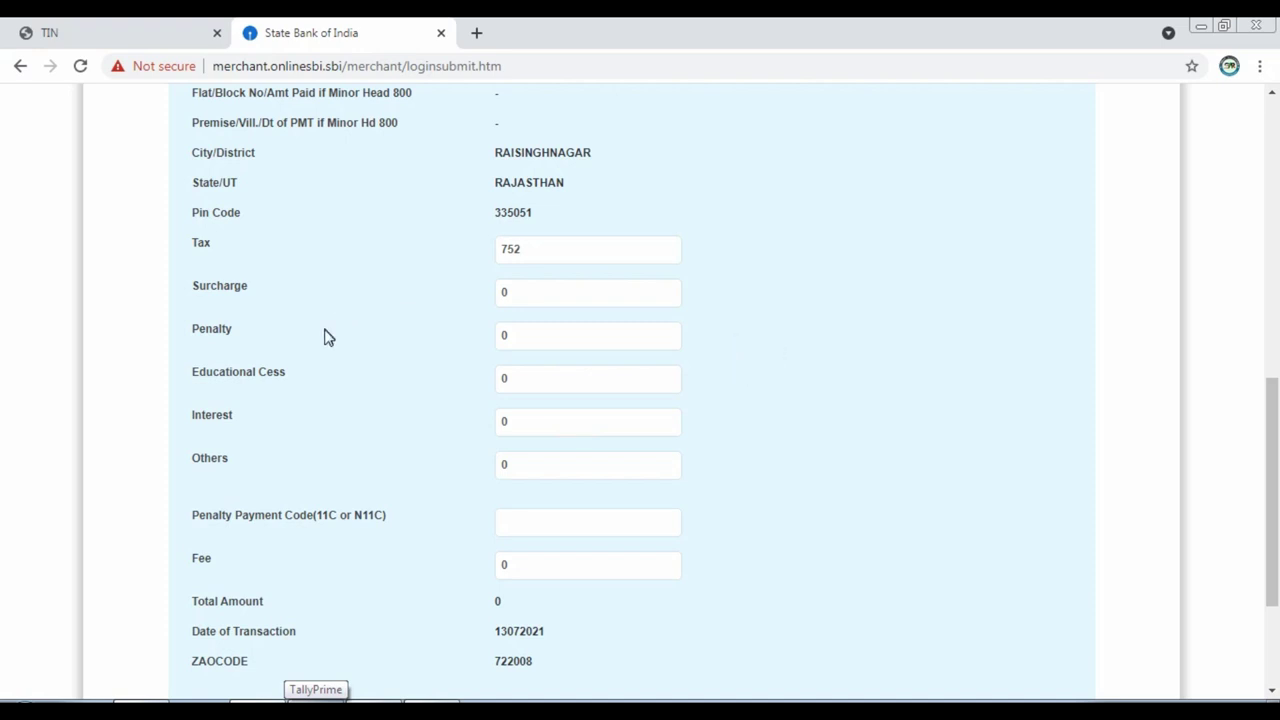
scroll(323, 334, down, 1)
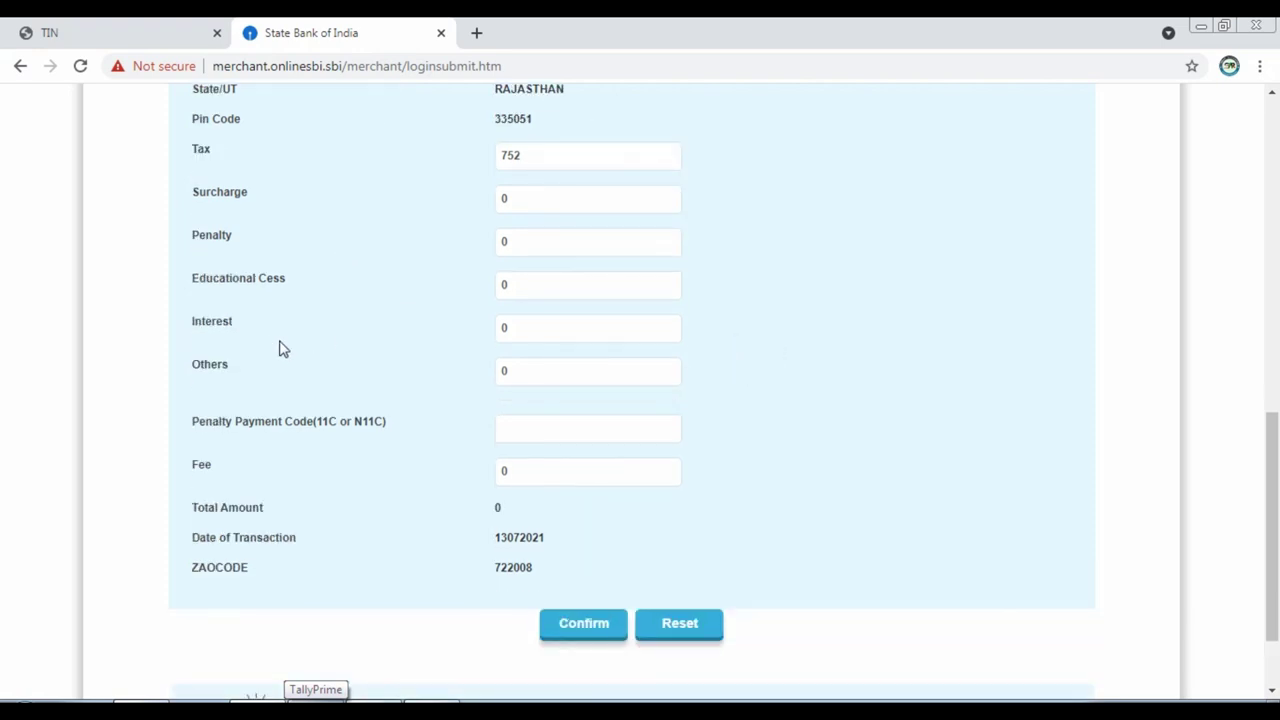
click(531, 330)
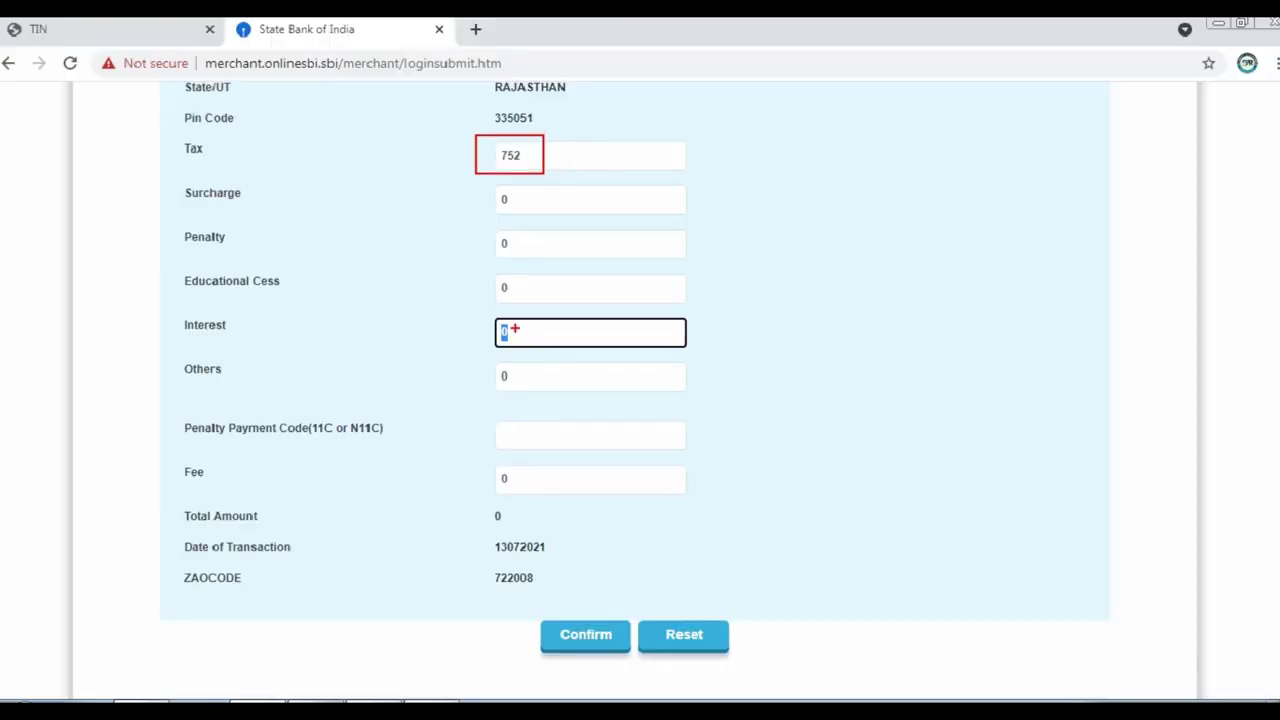
click(516, 328)
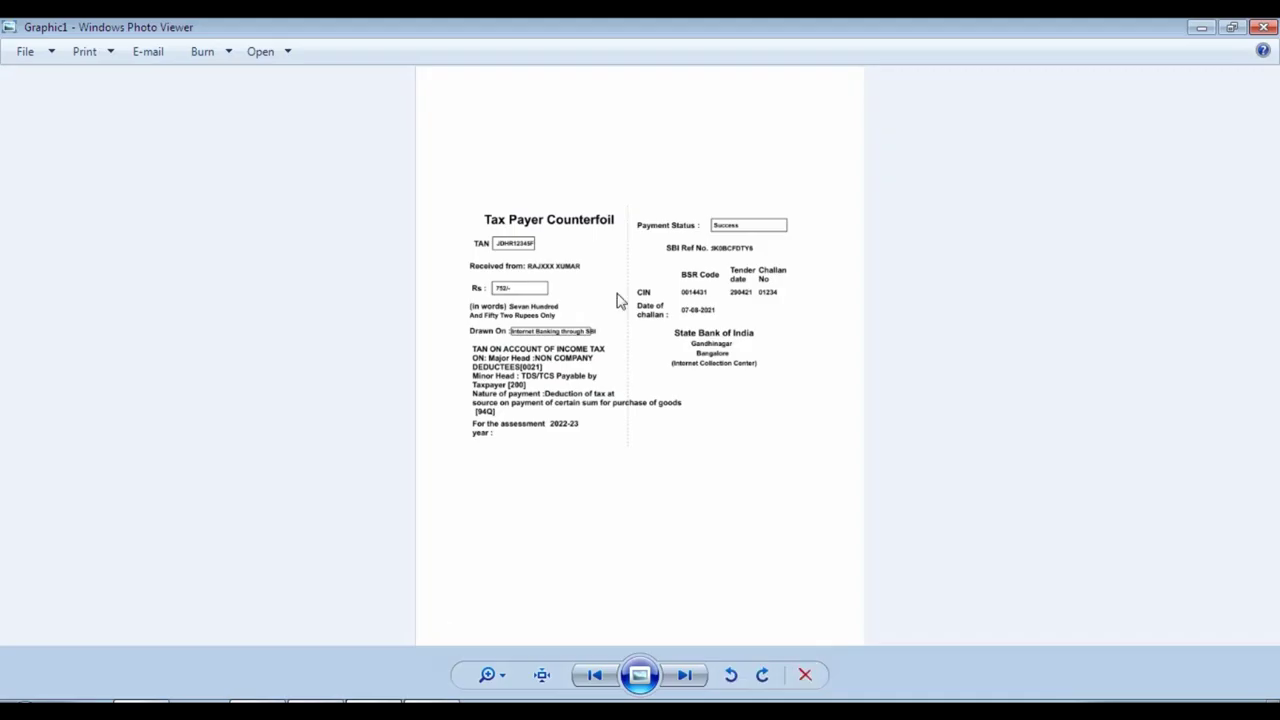
scroll(616, 268, up, 3)
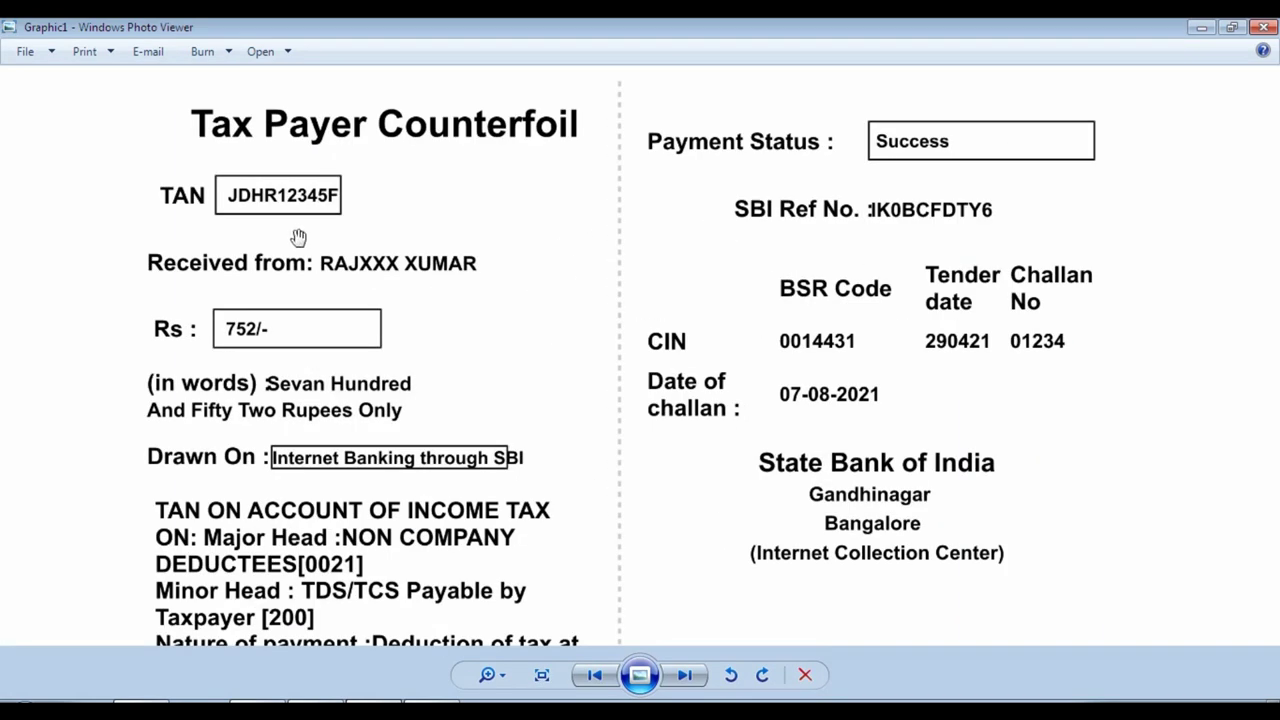
scroll(290, 185, up, 1)
scroll(224, 188, up, 1)
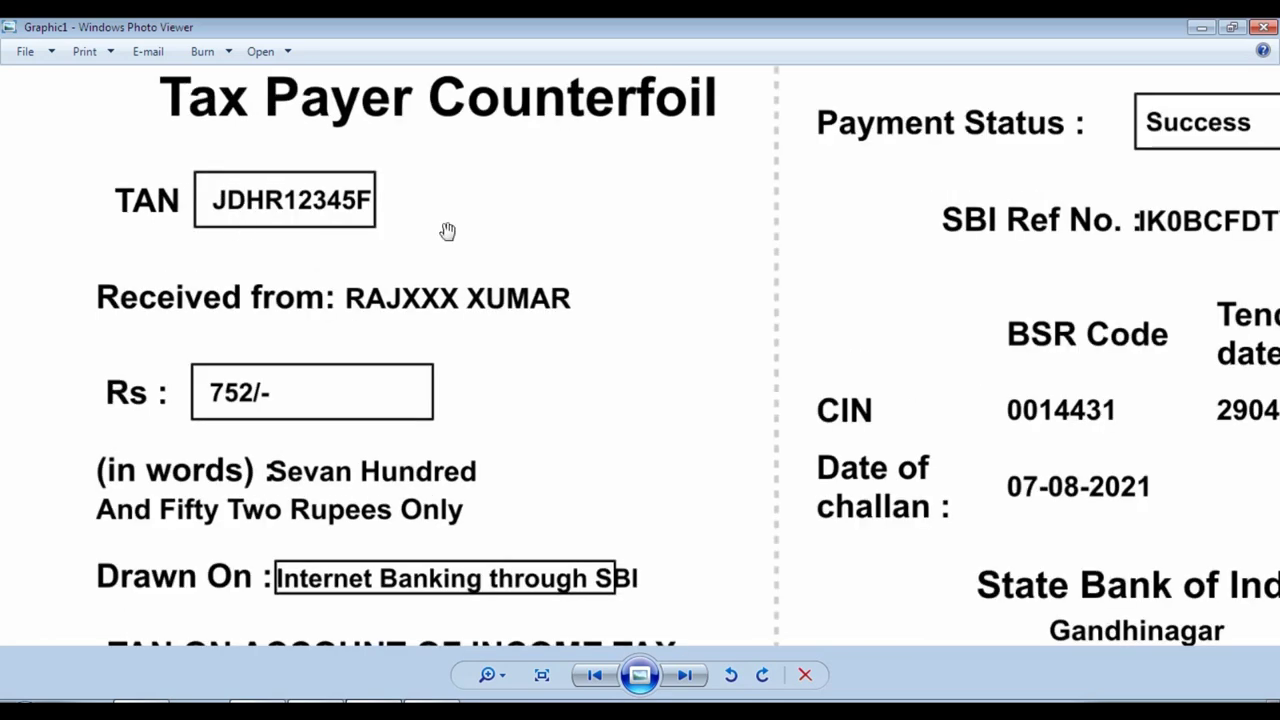
scroll(290, 250, down, 1)
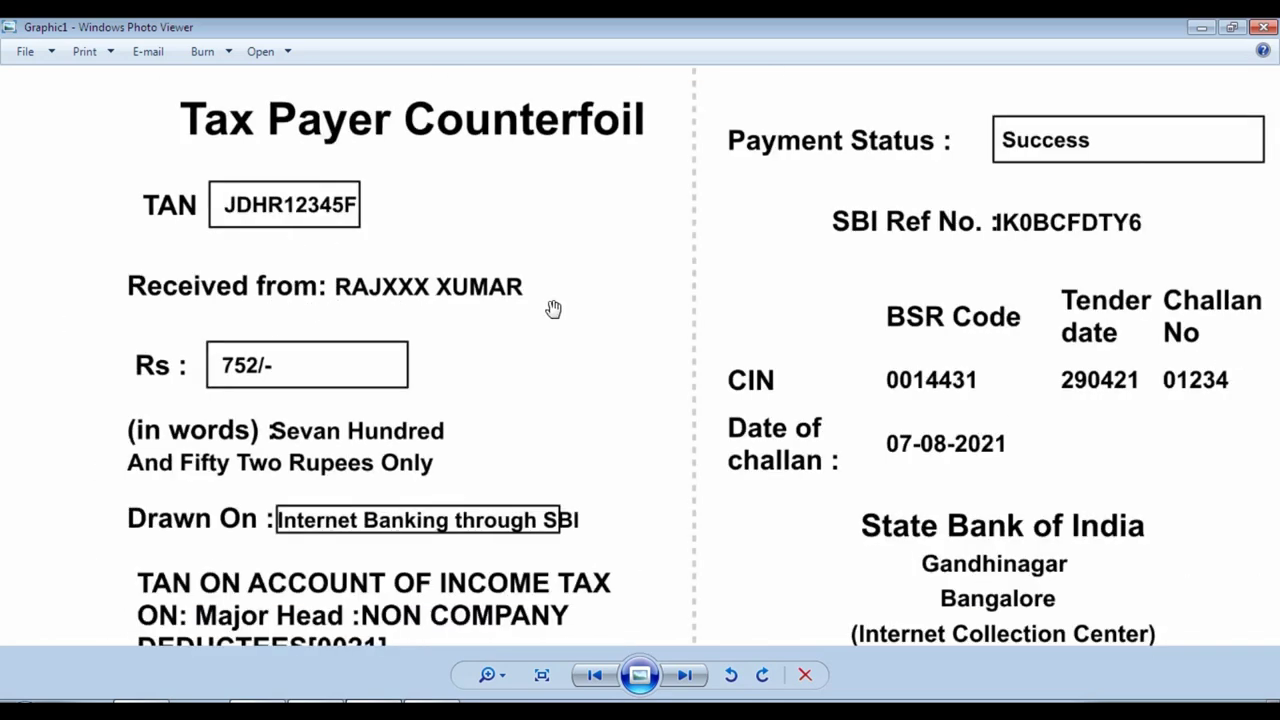
scroll(245, 385, down, 1)
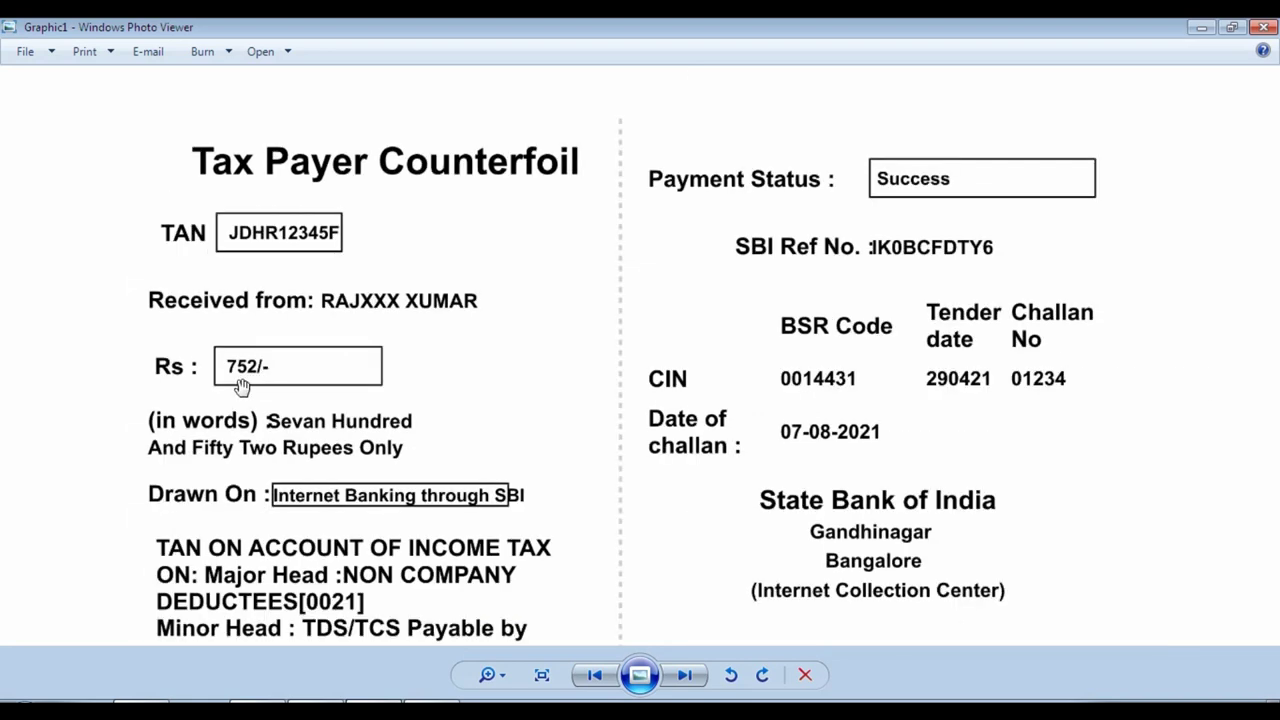
drag(357, 566, 365, 393)
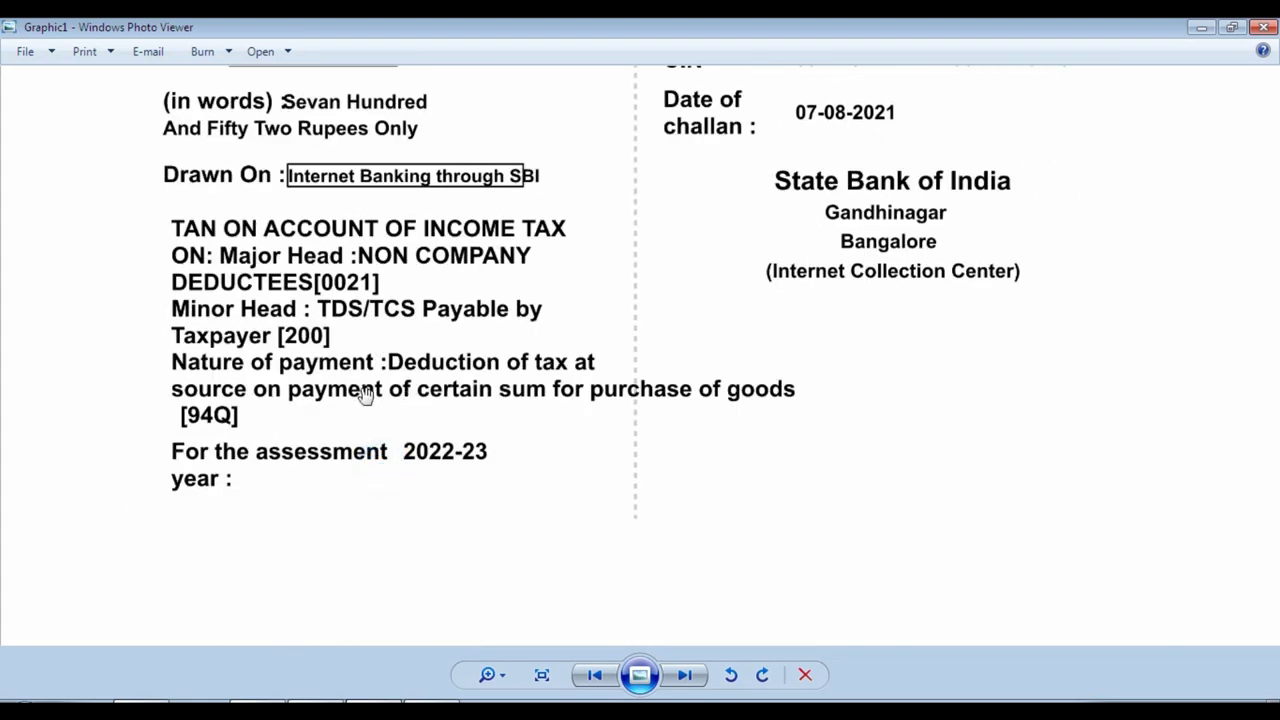
scroll(365, 393, up, 2)
drag(186, 451, 177, 397)
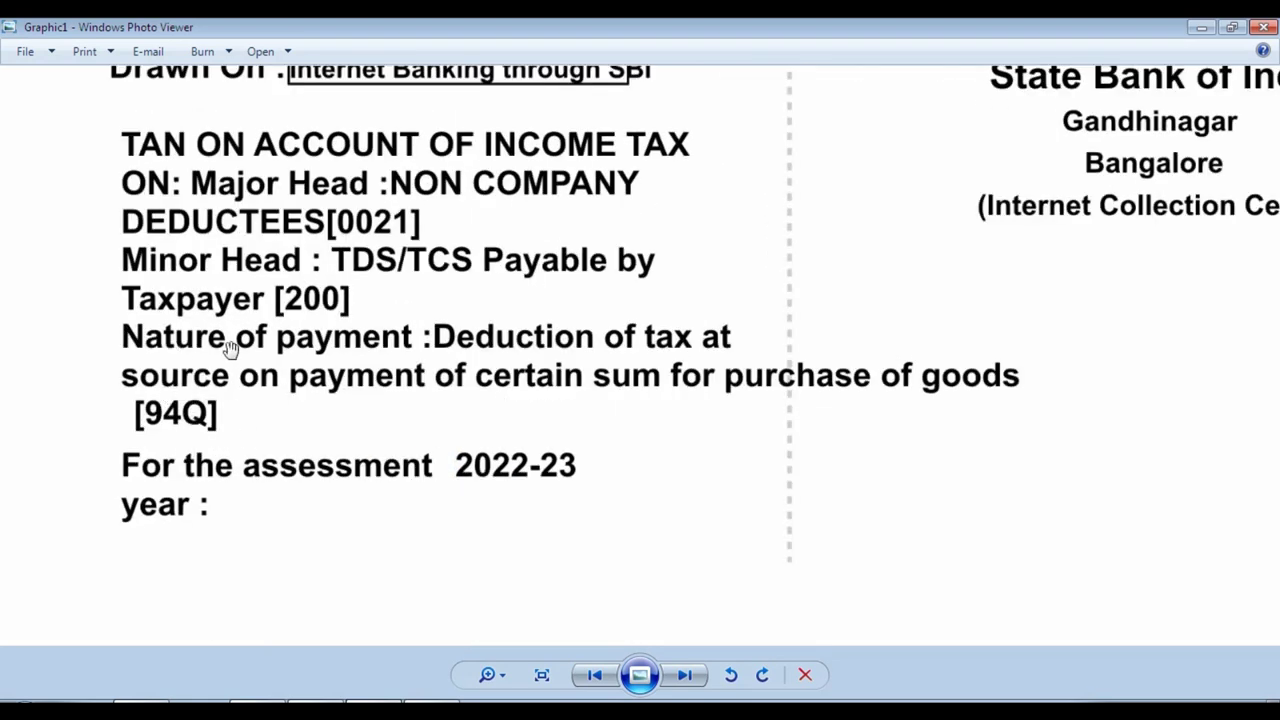
scroll(232, 350, up, 1)
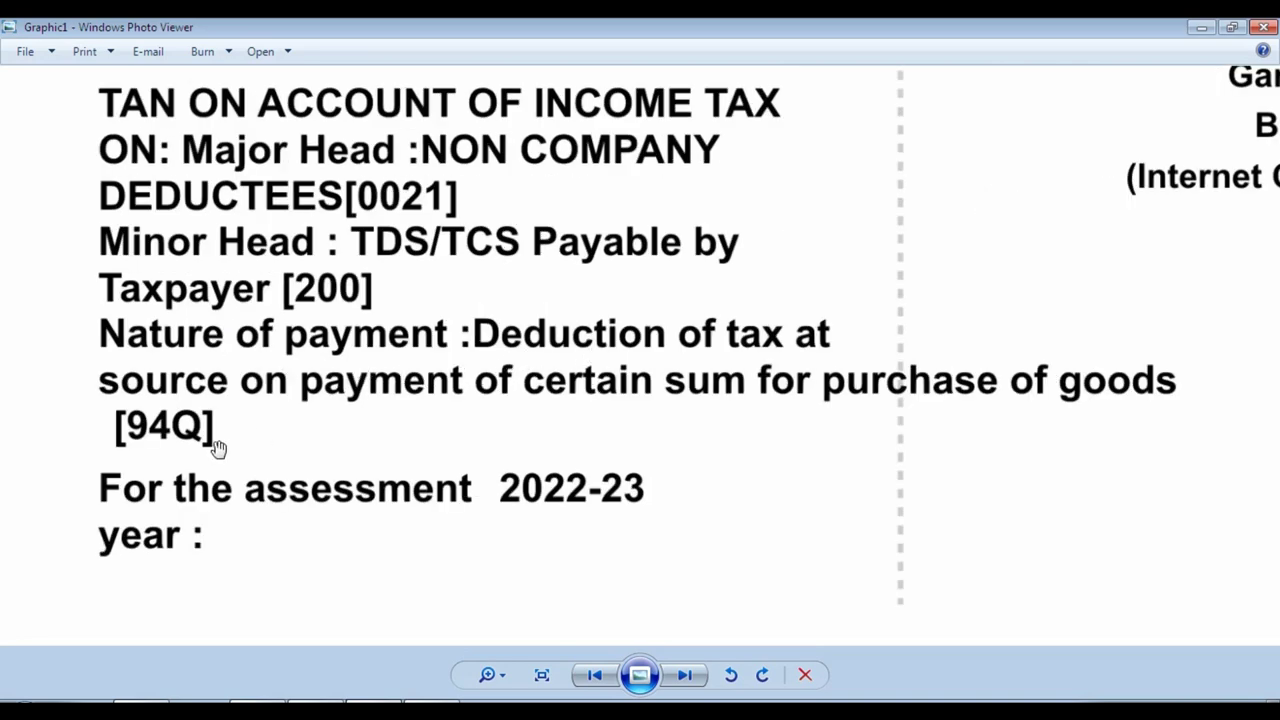
scroll(252, 422, down, 1)
scroll(500, 492, down, 1)
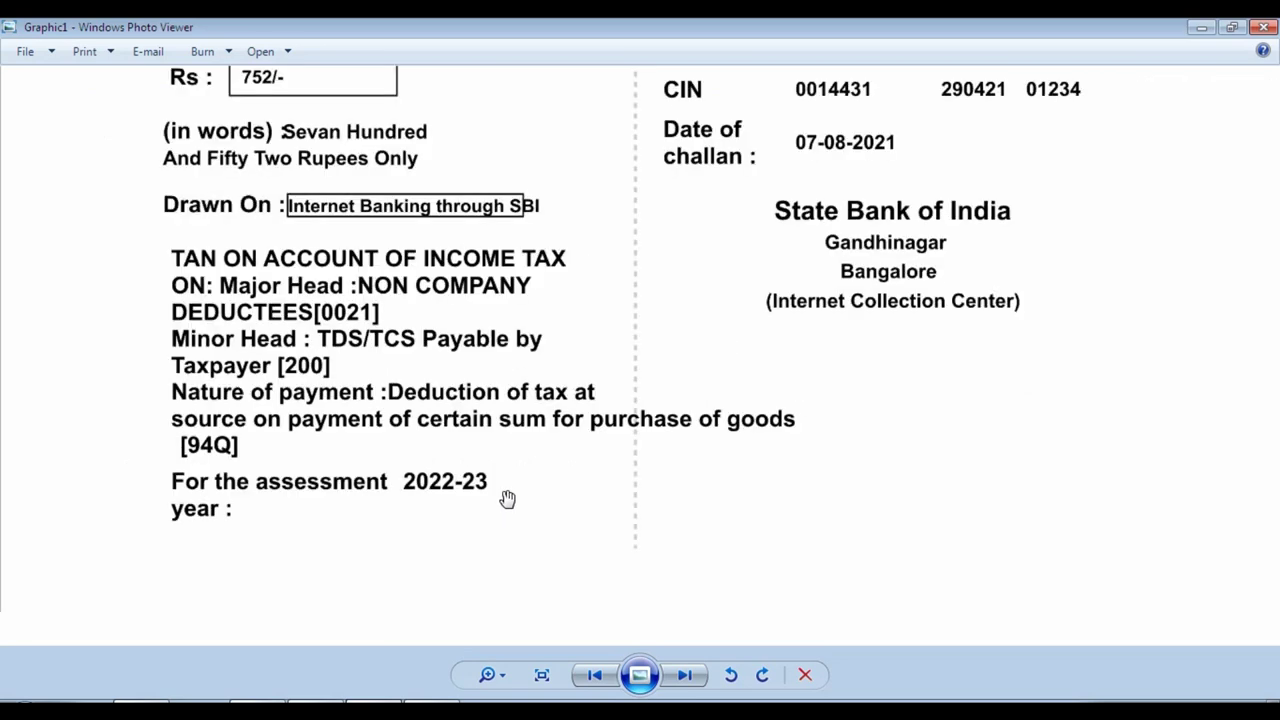
scroll(1040, 180, up, 4)
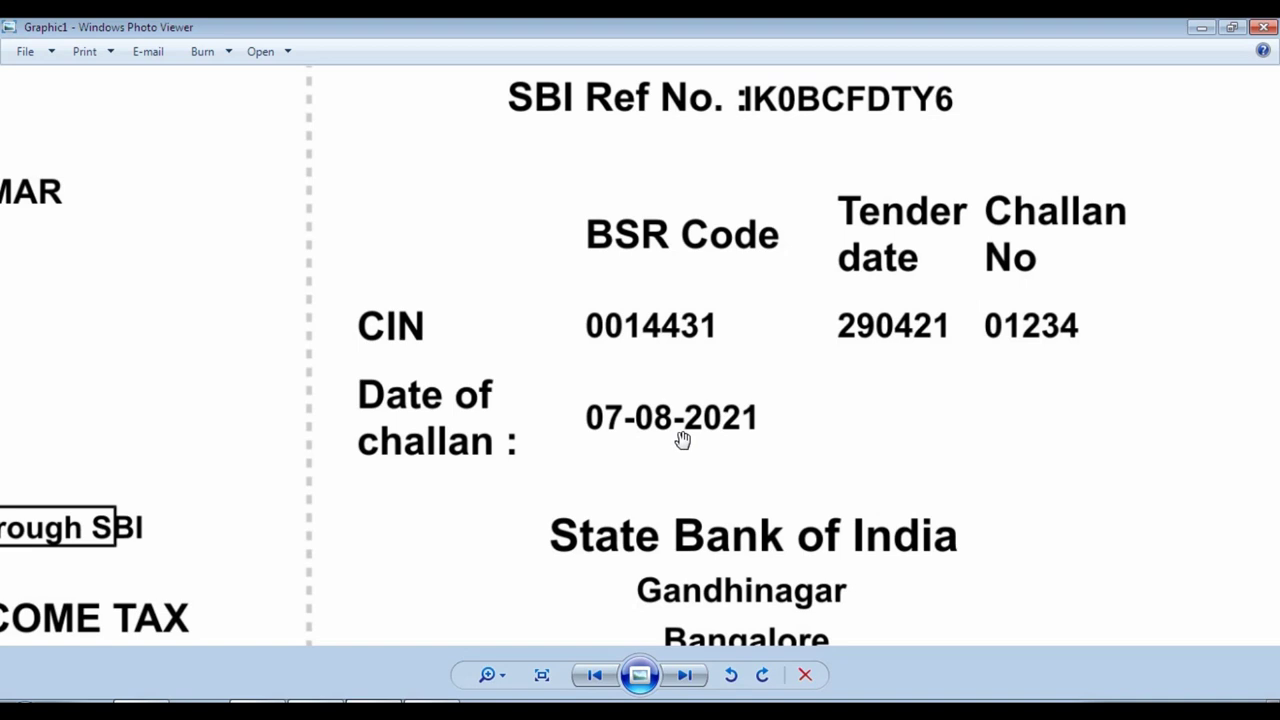
scroll(671, 266, down, 2)
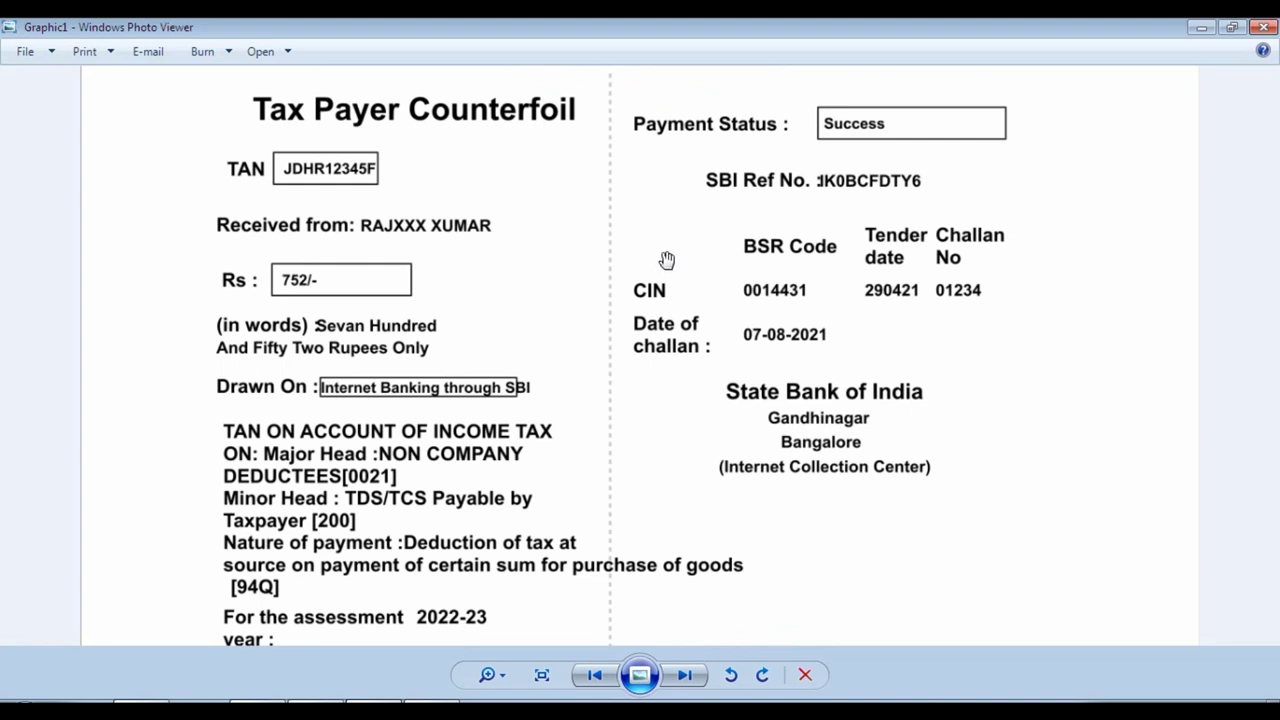
Close Form 26Q and start a new Payment voucher.
click(270, 700)
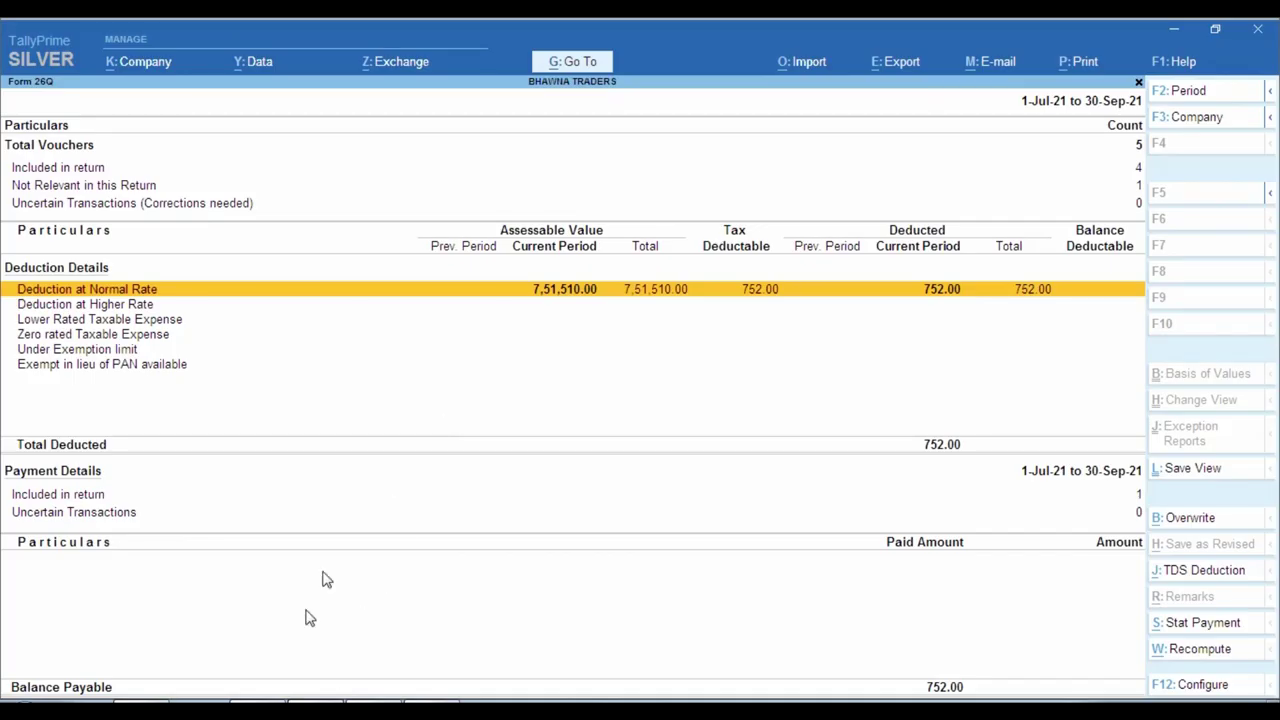
key(Escape)
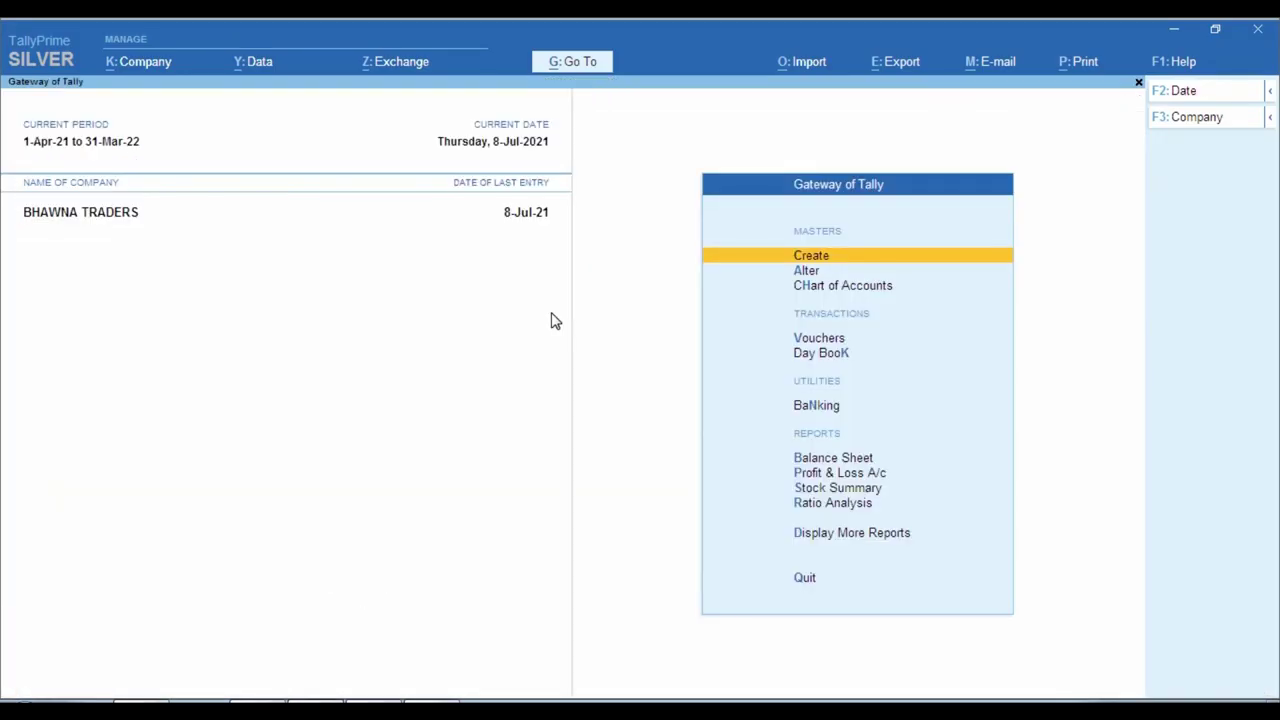
key(Down)
key(Down)
key(Down)
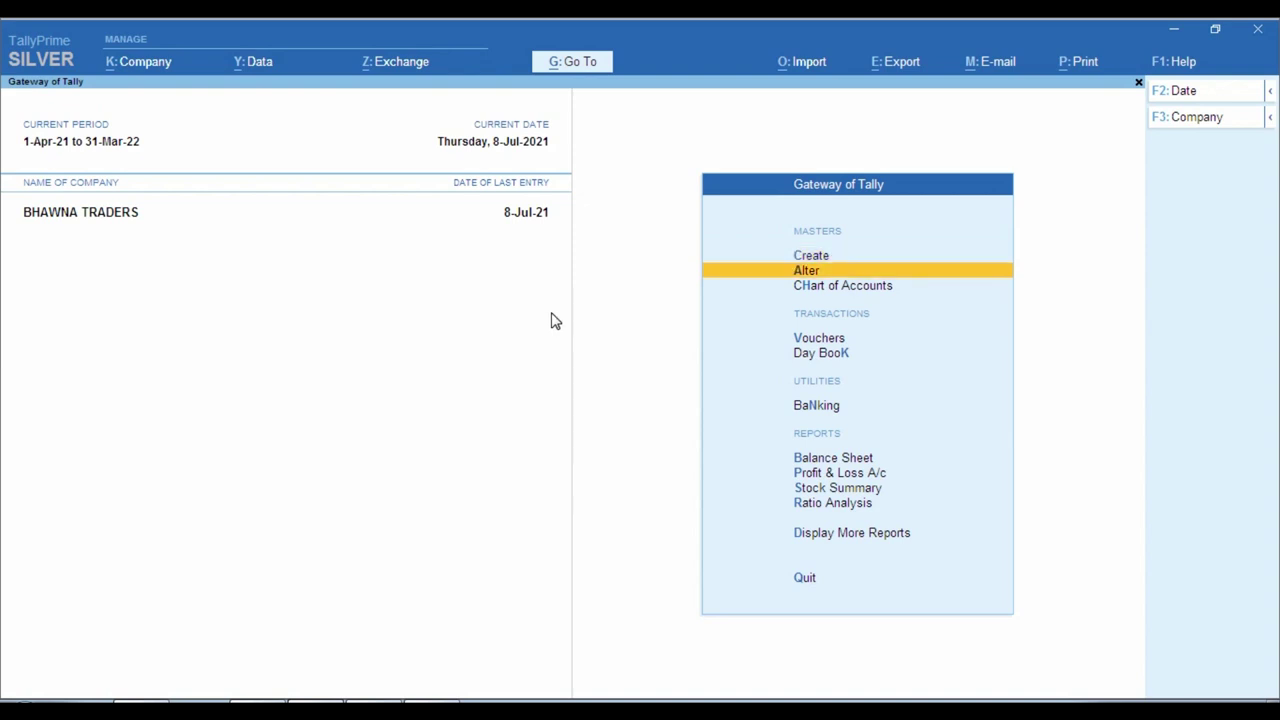
key(Return)
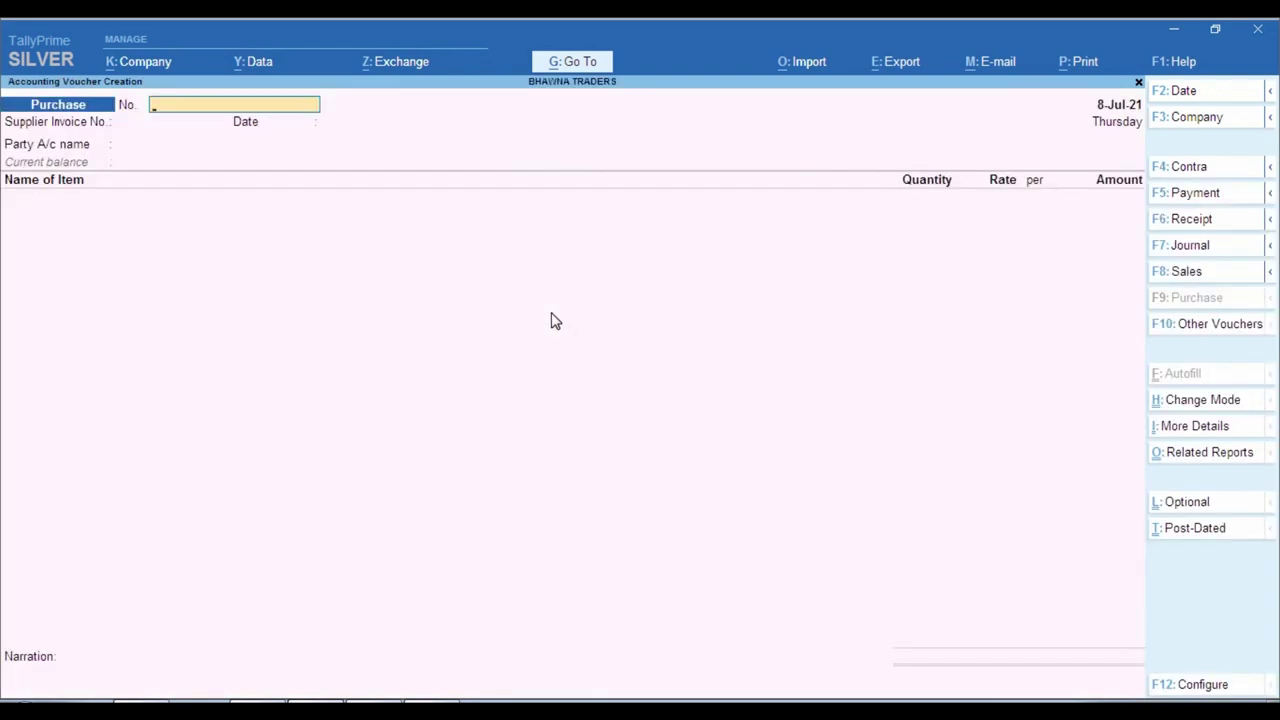
key(F5)
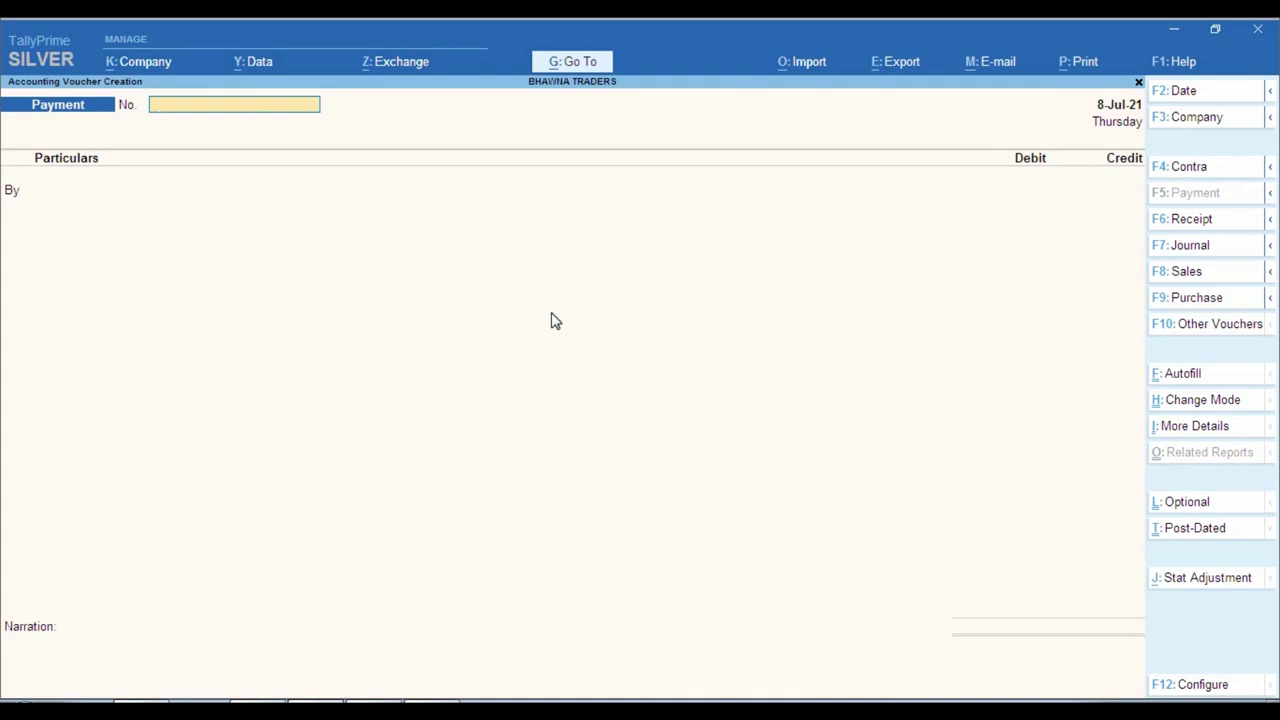
Enter voucher number 01234 taken from the bank counterfoil.
key(alt+Tab)
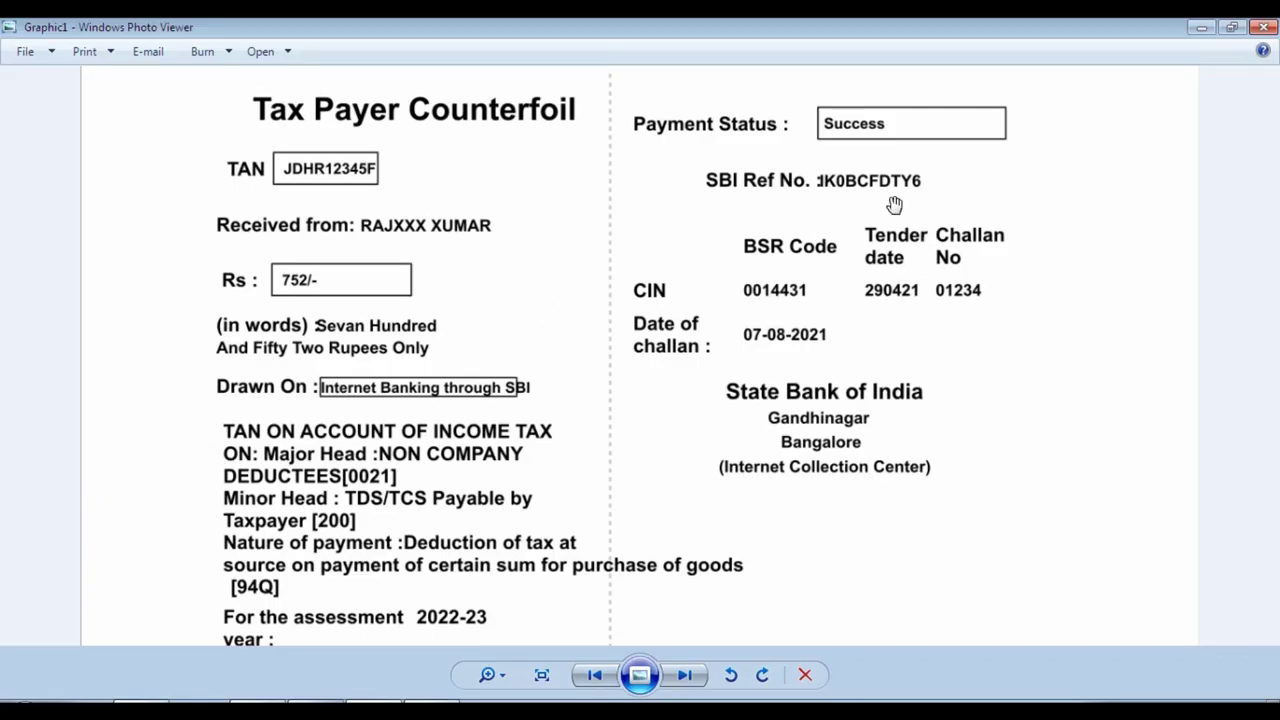
key(alt+Tab)
text(01234)
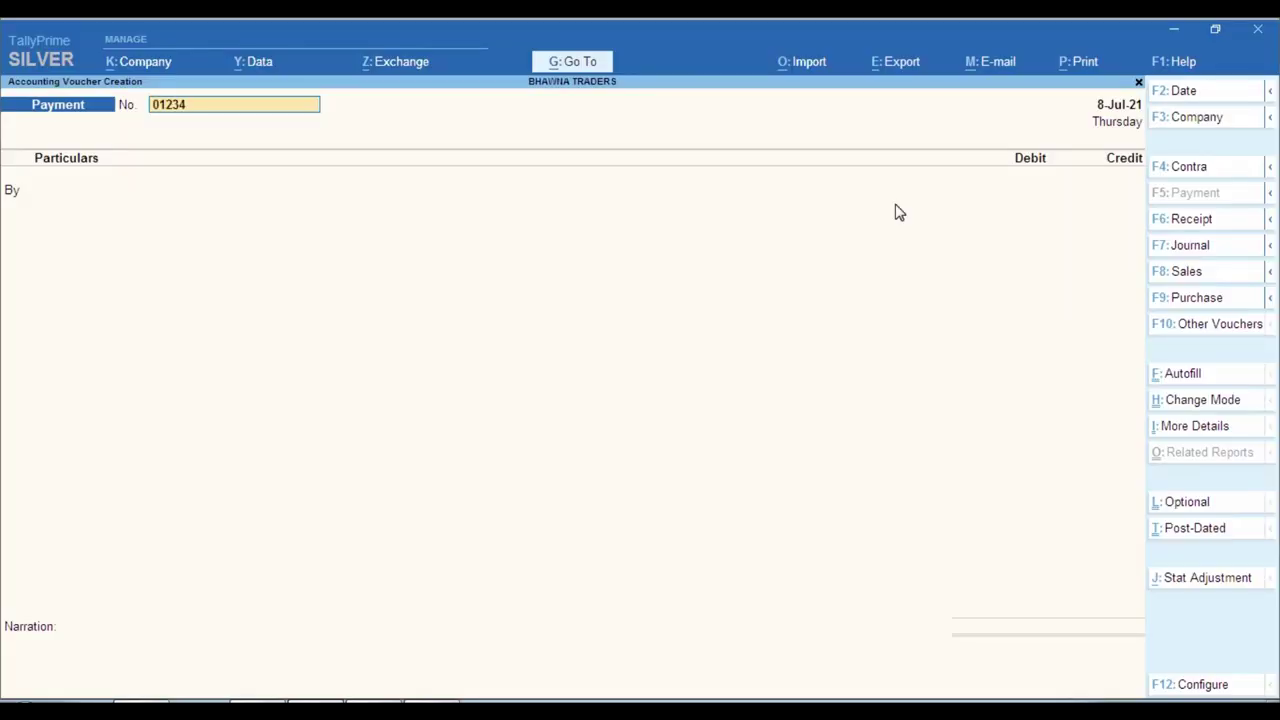
key(Return)
Date the voucher 7-8-2021 and debit TDS PAYABLE ON PUR 194Q.
key(alt+Tab)
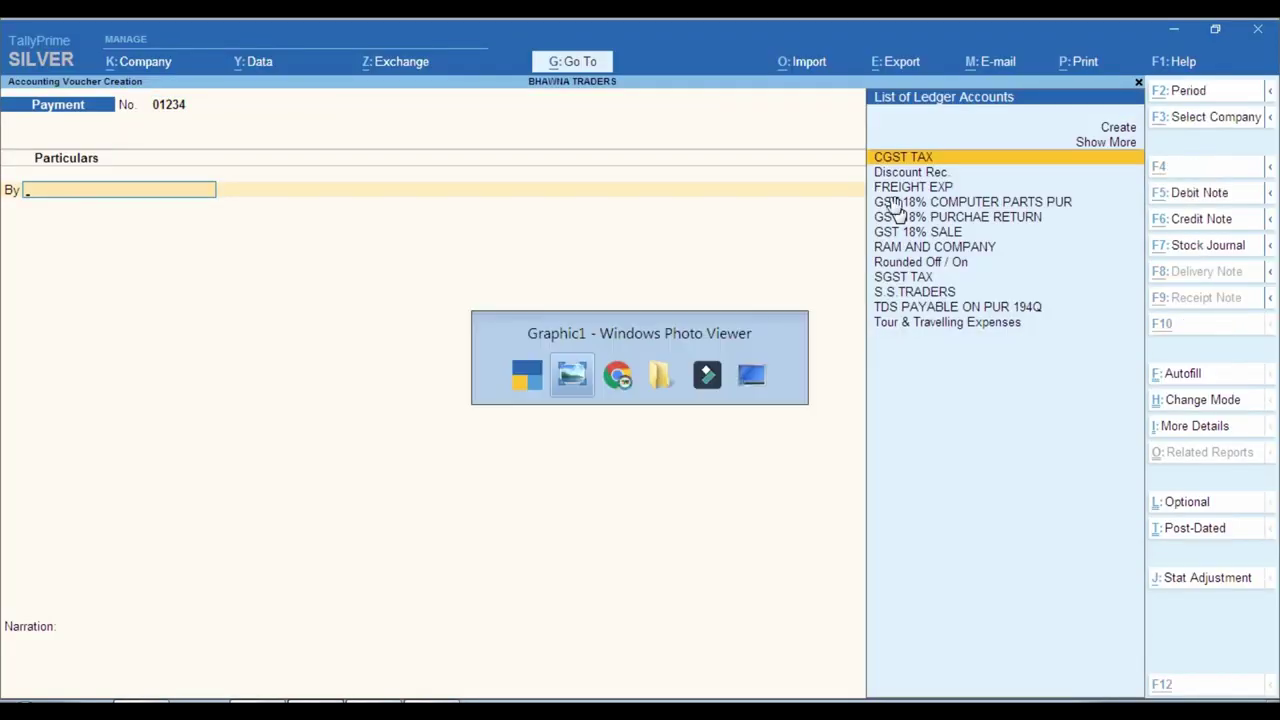
key(alt+Tab)
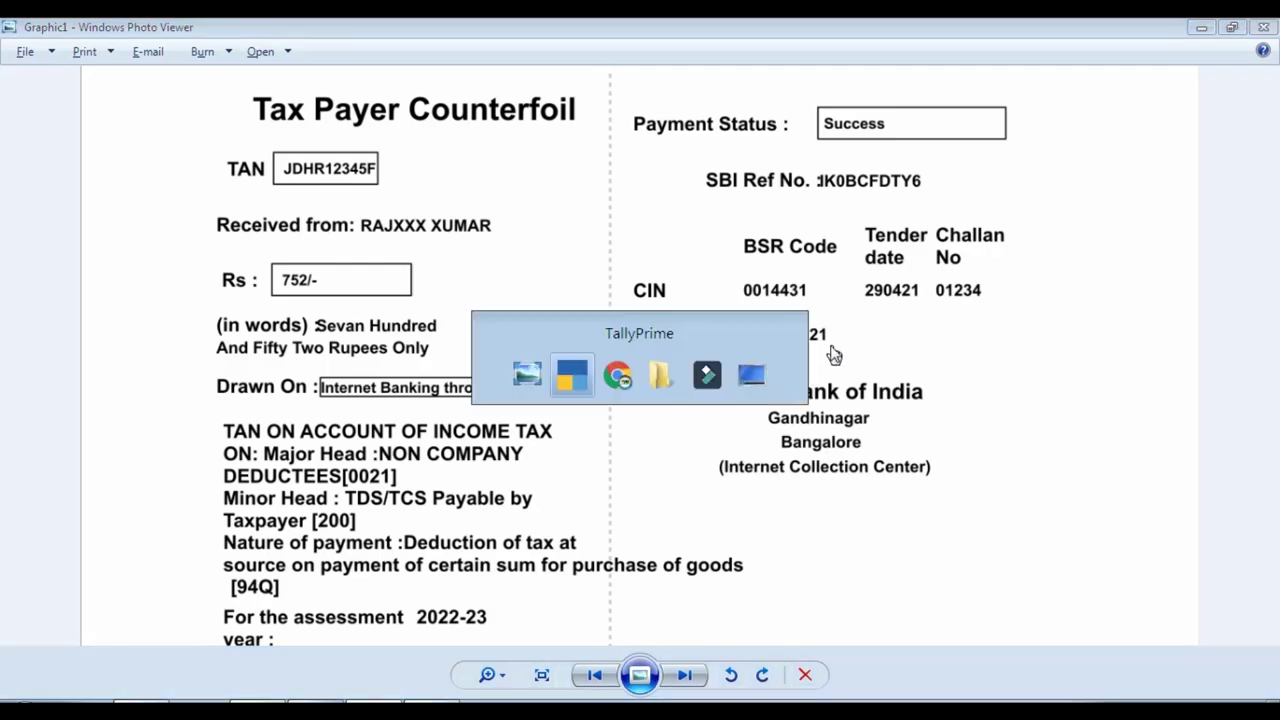
key(F2)
text(7.8)
key(Return)
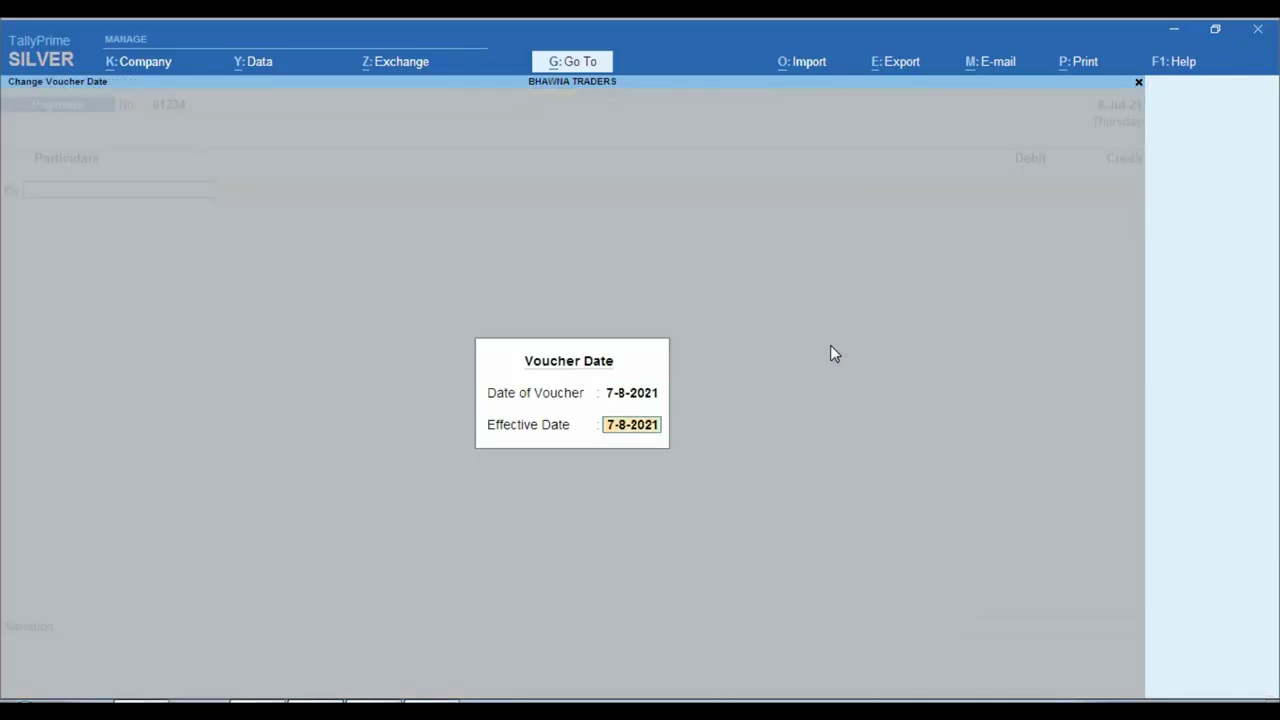
key(Return)
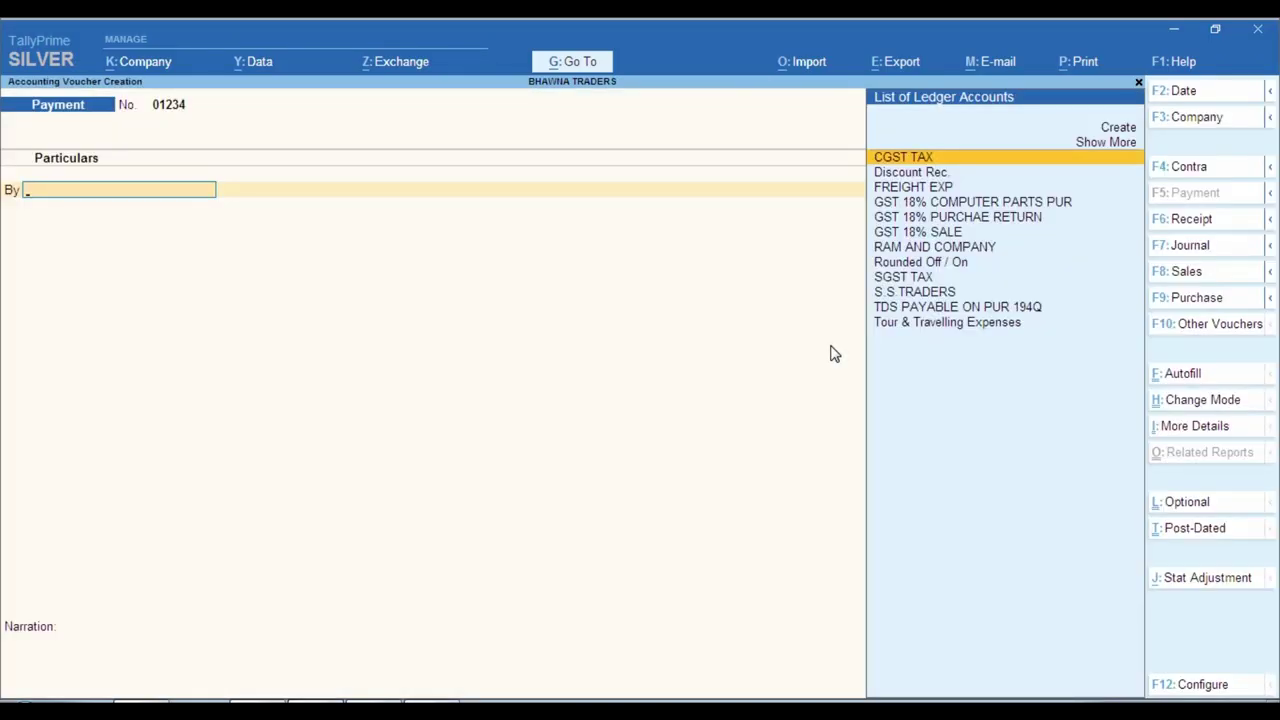
key(Down)
key(Down)
key(Down)
key(Down)
key(Down)
key(Down)
key(Down)
key(Down)
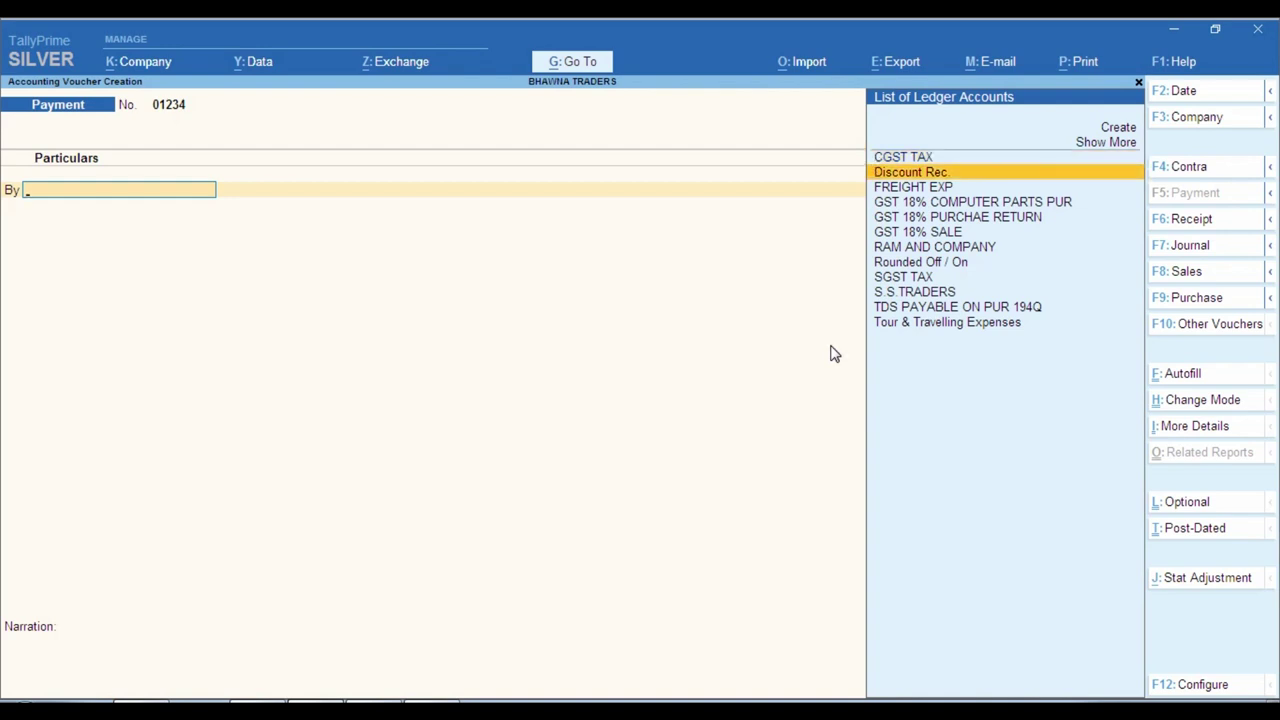
key(Down)
key(Down)
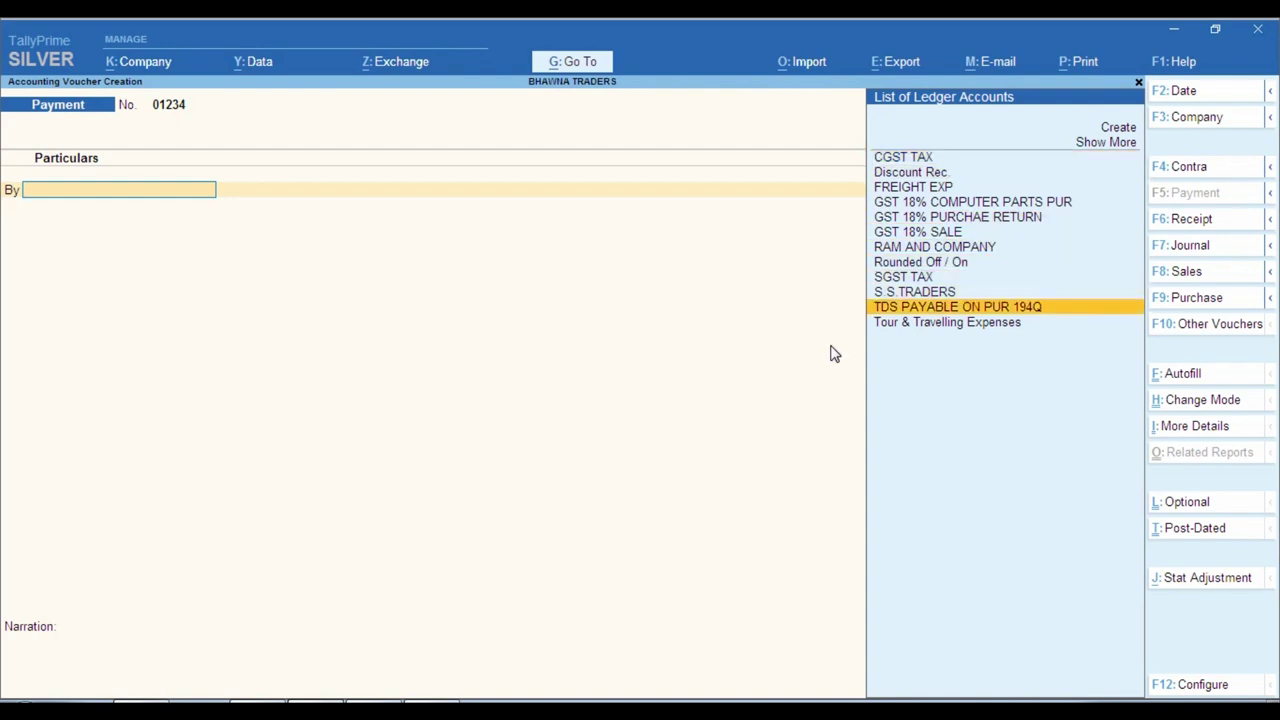
key(Return)
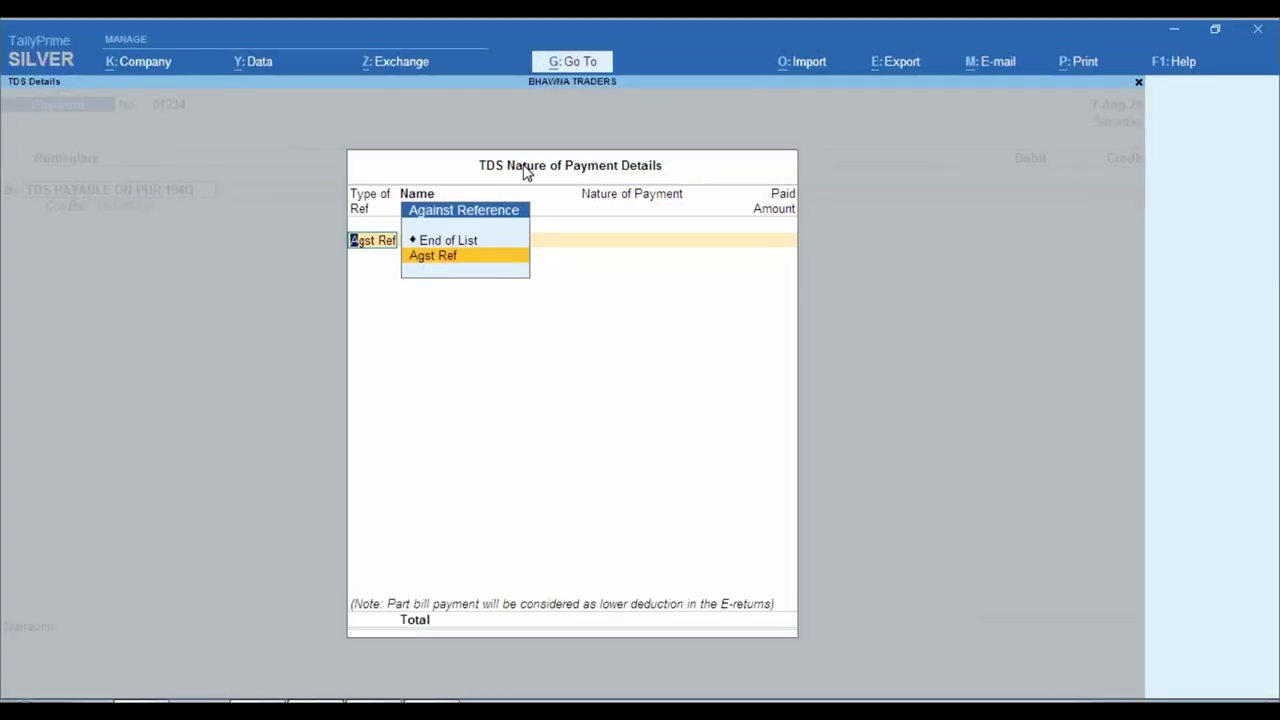
Allocate the TDS debit against Purc/252/27 for 40.00 and Purc/275/29 for 200.00.
key(Return)
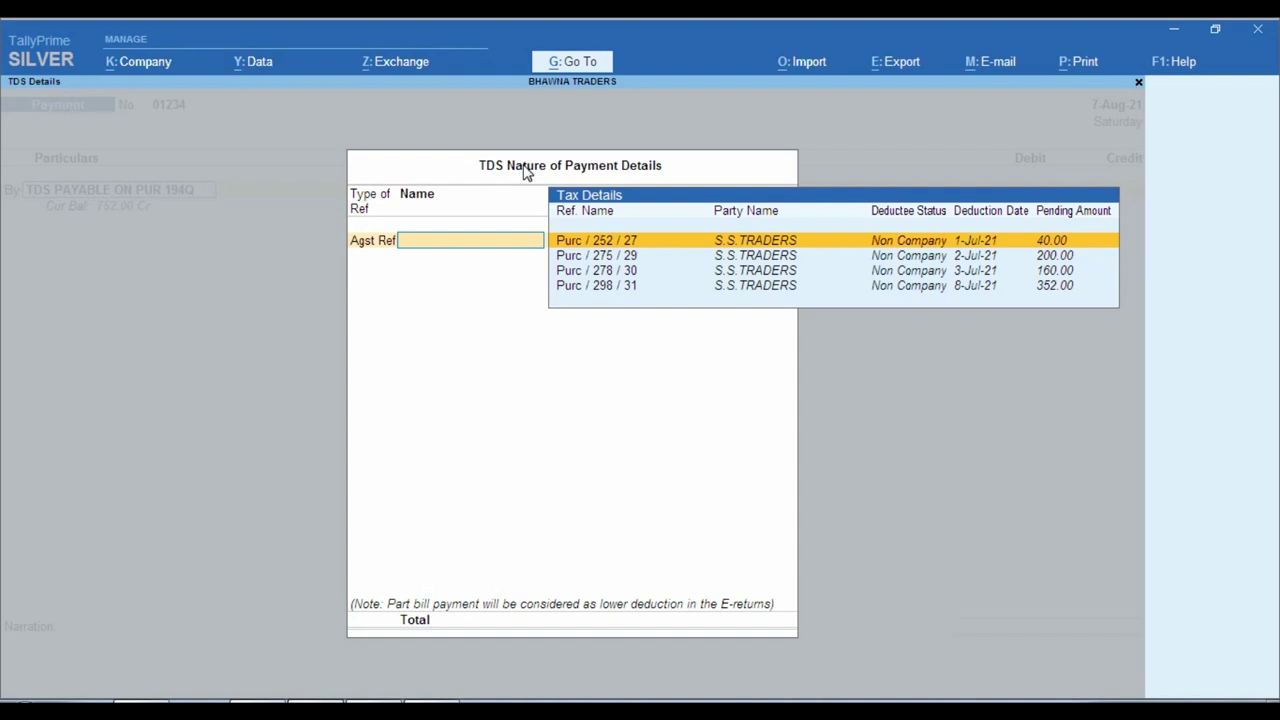
key(Return)
key(Return)
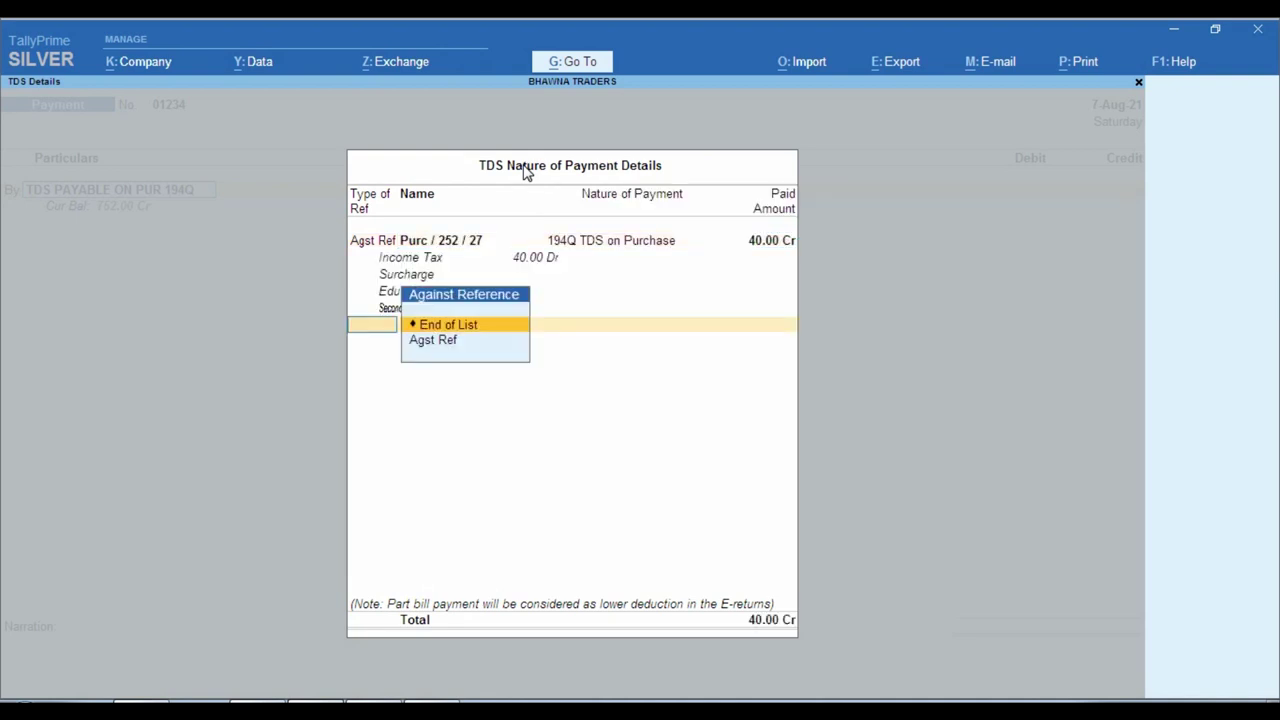
key(Down)
key(Return)
key(Return)
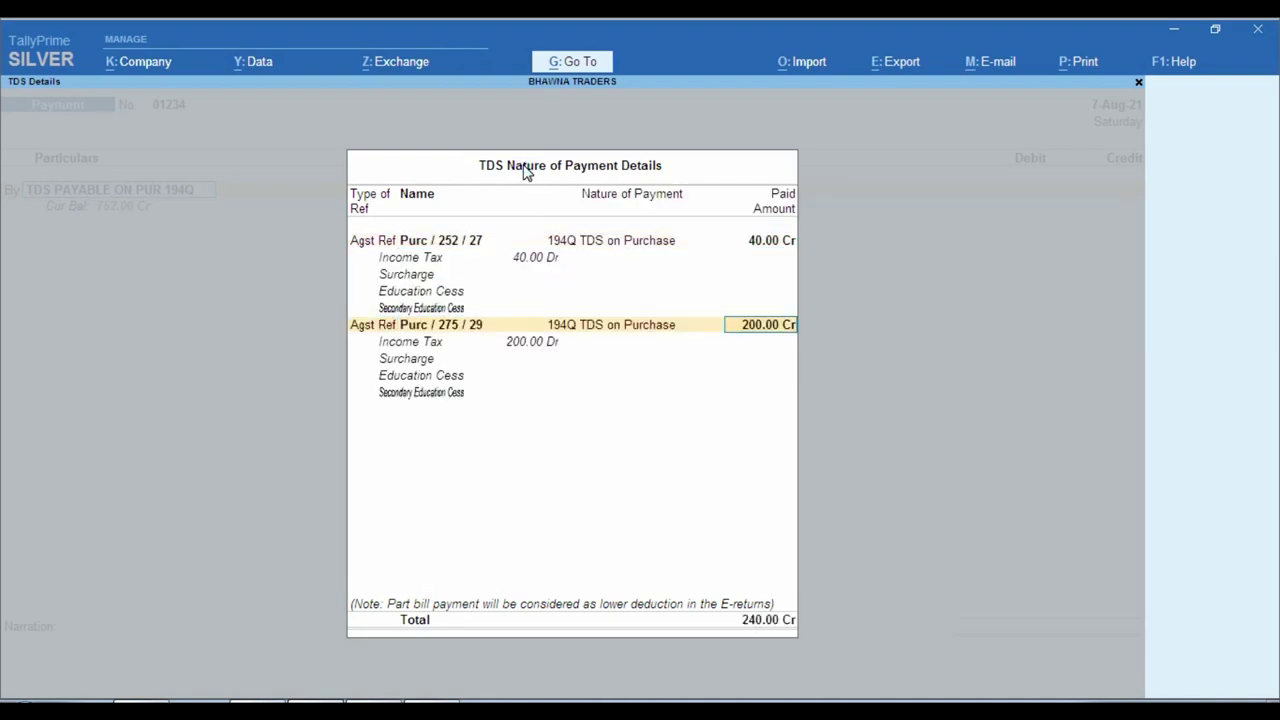
key(Return)
key(Down)
Add Purc/278/30 for 160.00 and Purc/298/31, bringing the debit to 752.00.
key(Return)
key(Return)
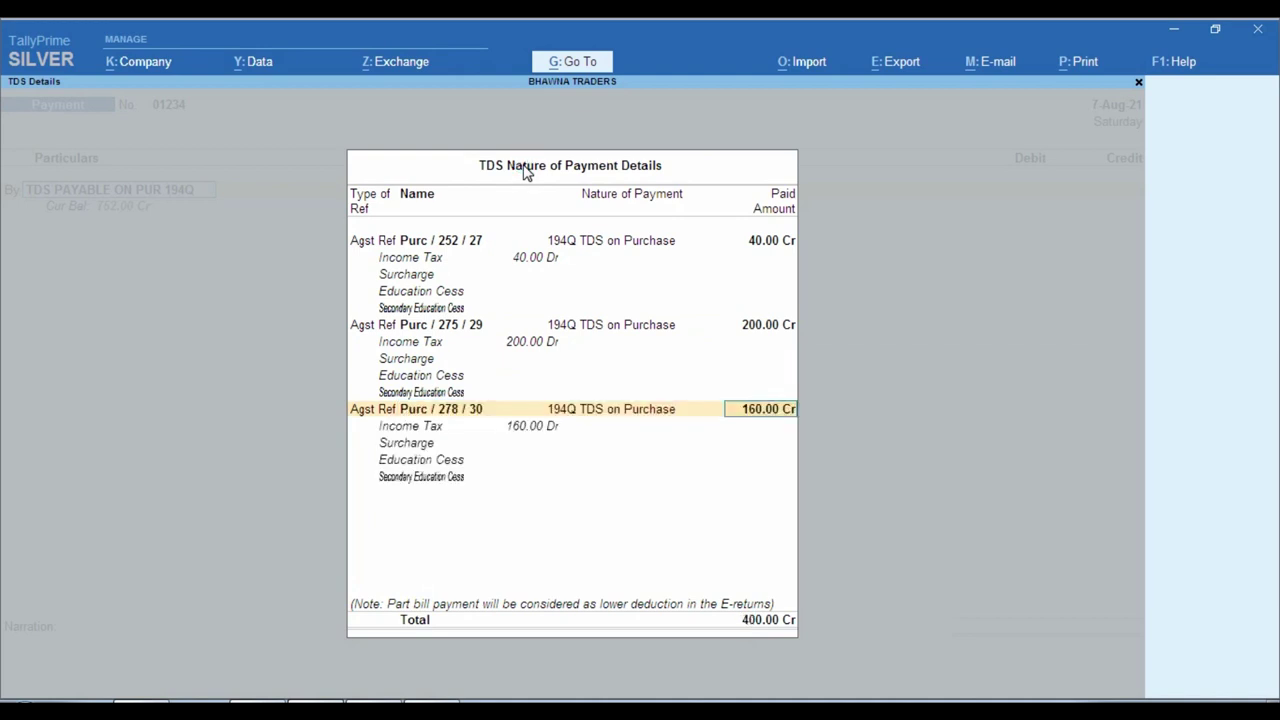
key(Return)
key(Down)
key(Return)
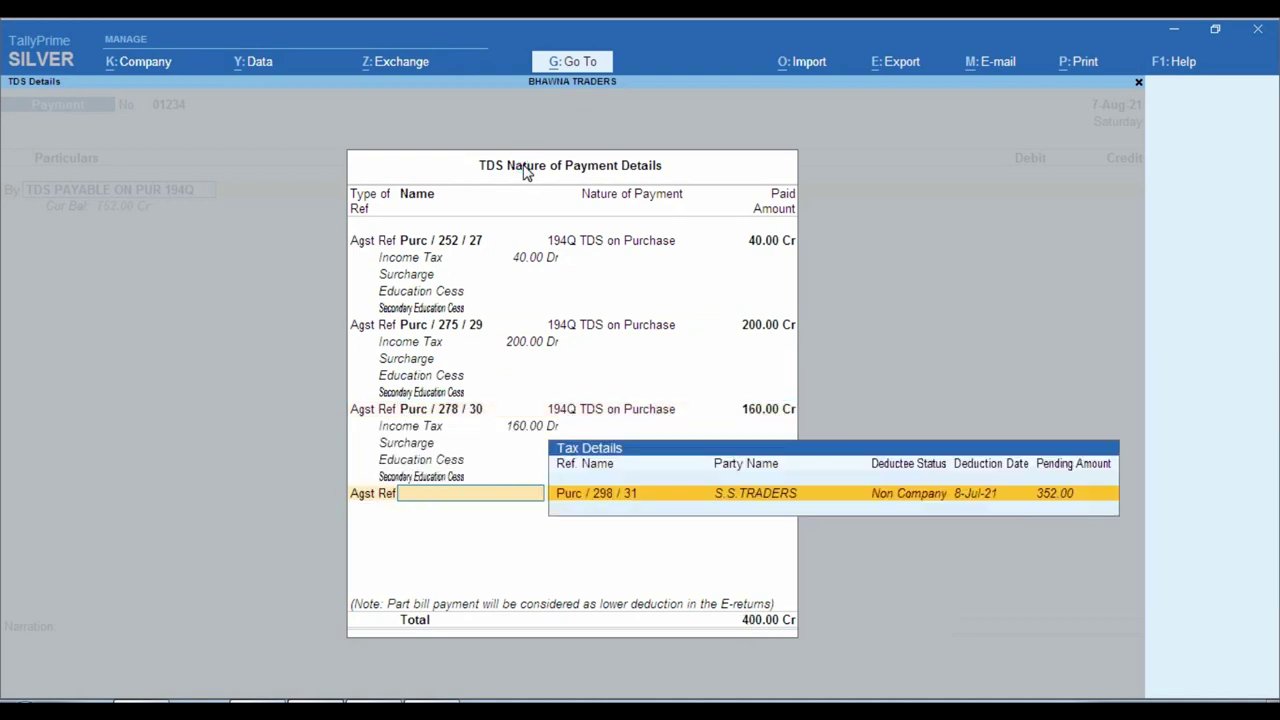
key(Return)
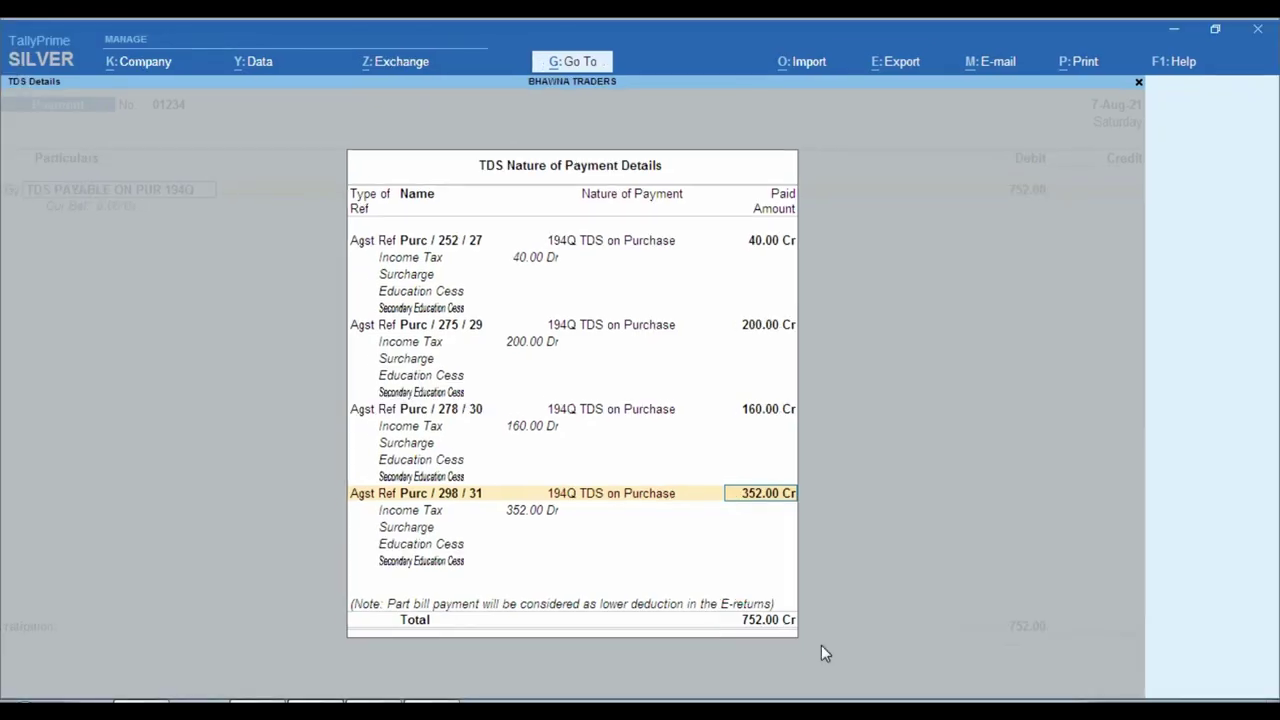
key(Return)
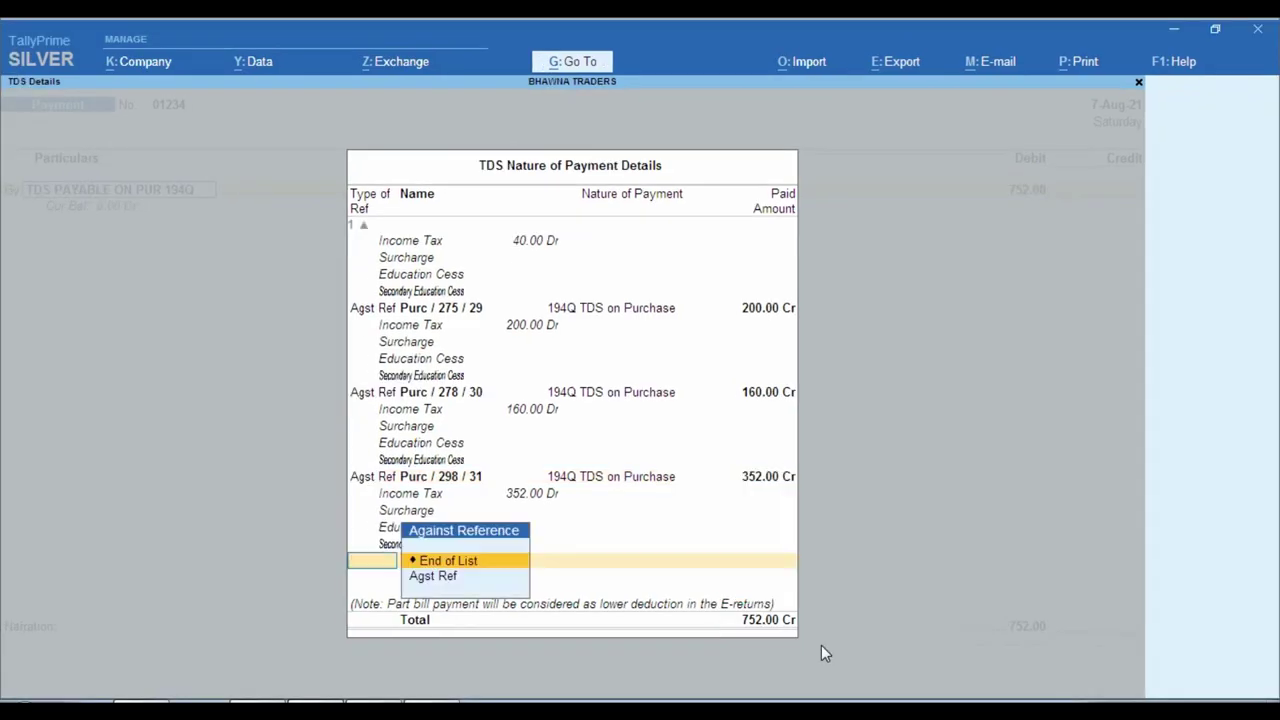
key(Return)
key(Return)
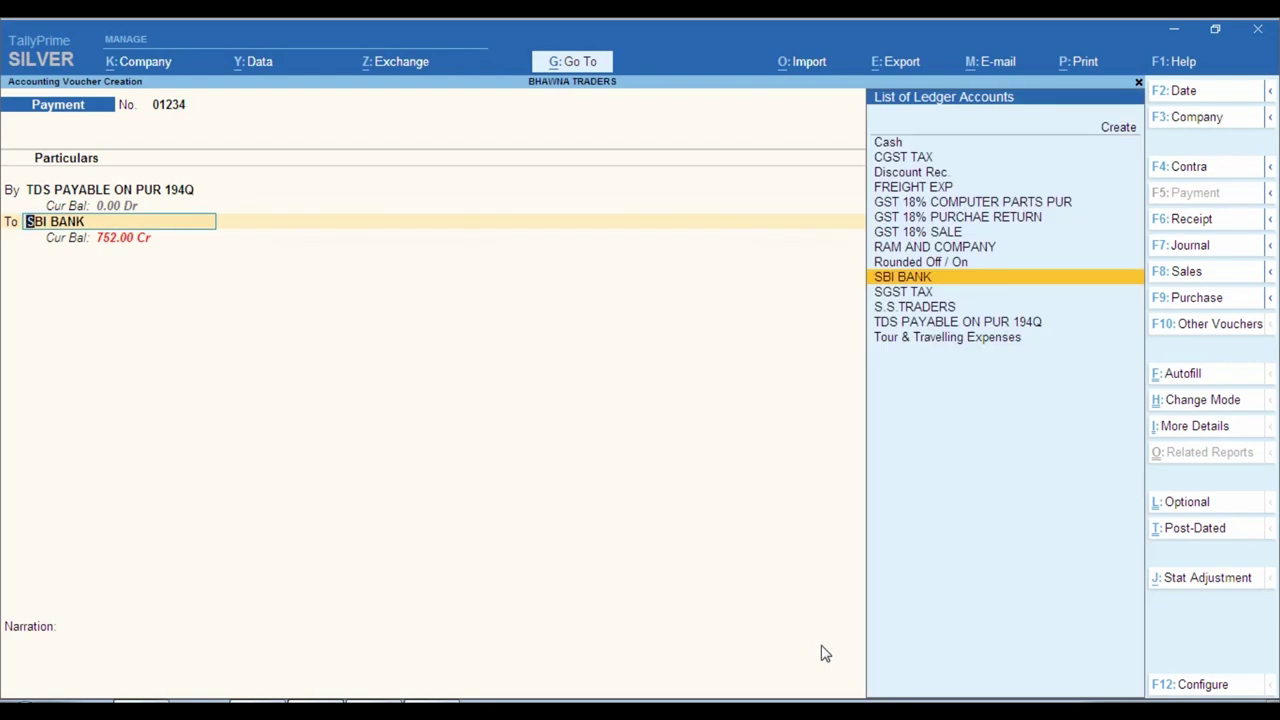
Credit 752.00 to SBI BANK with instrument number 'online' and save the payment voucher.
key(Return)
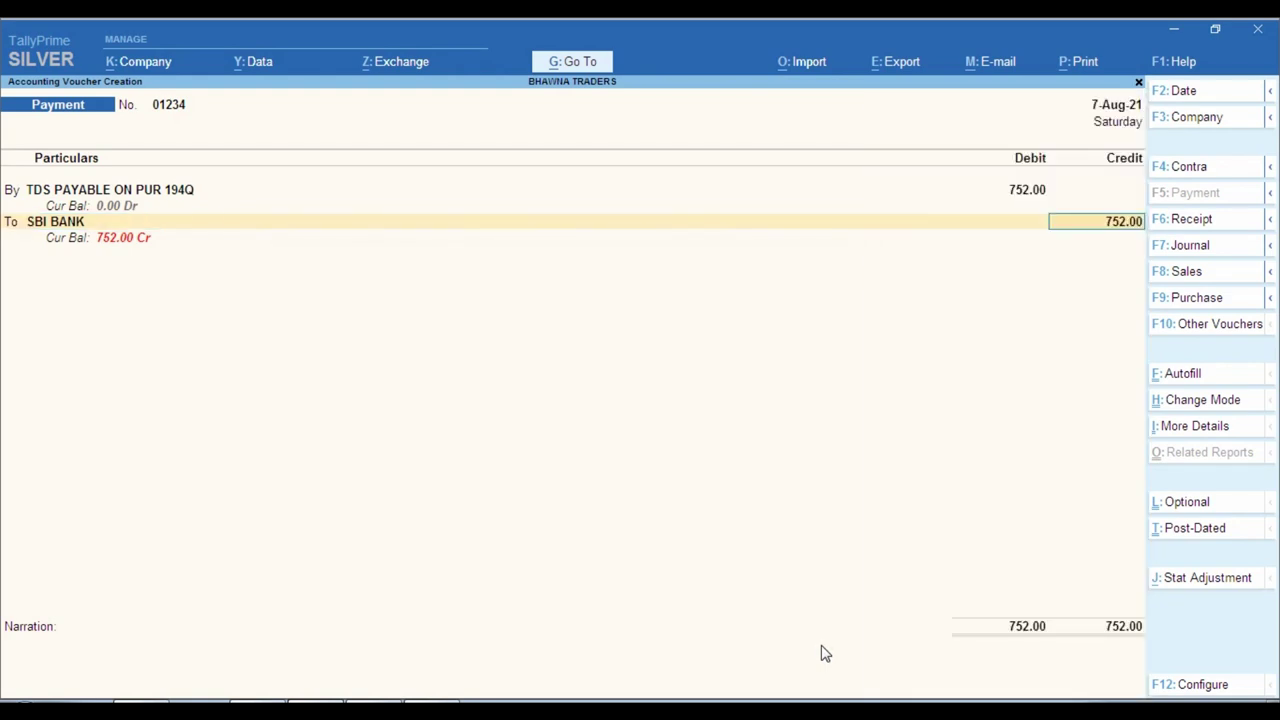
key(Return)
key(Return)
key(Return)
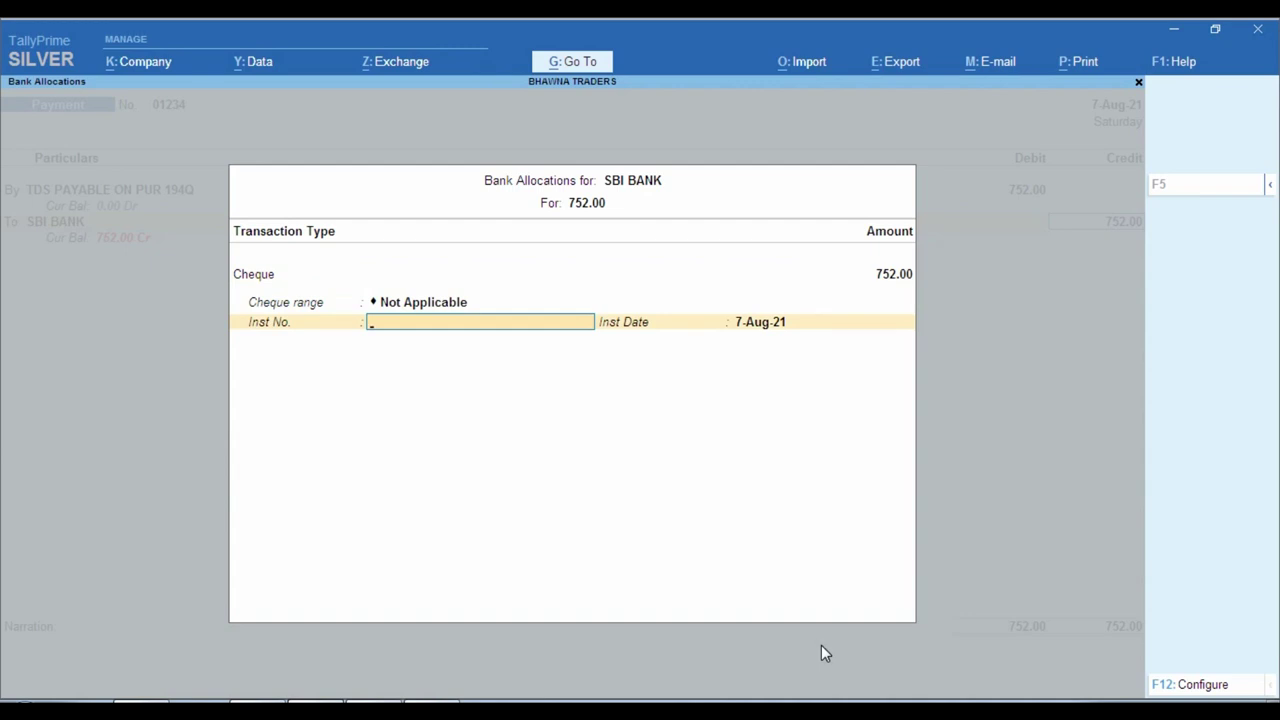
text(online)
key(Return)
key(Return)
key(Return)
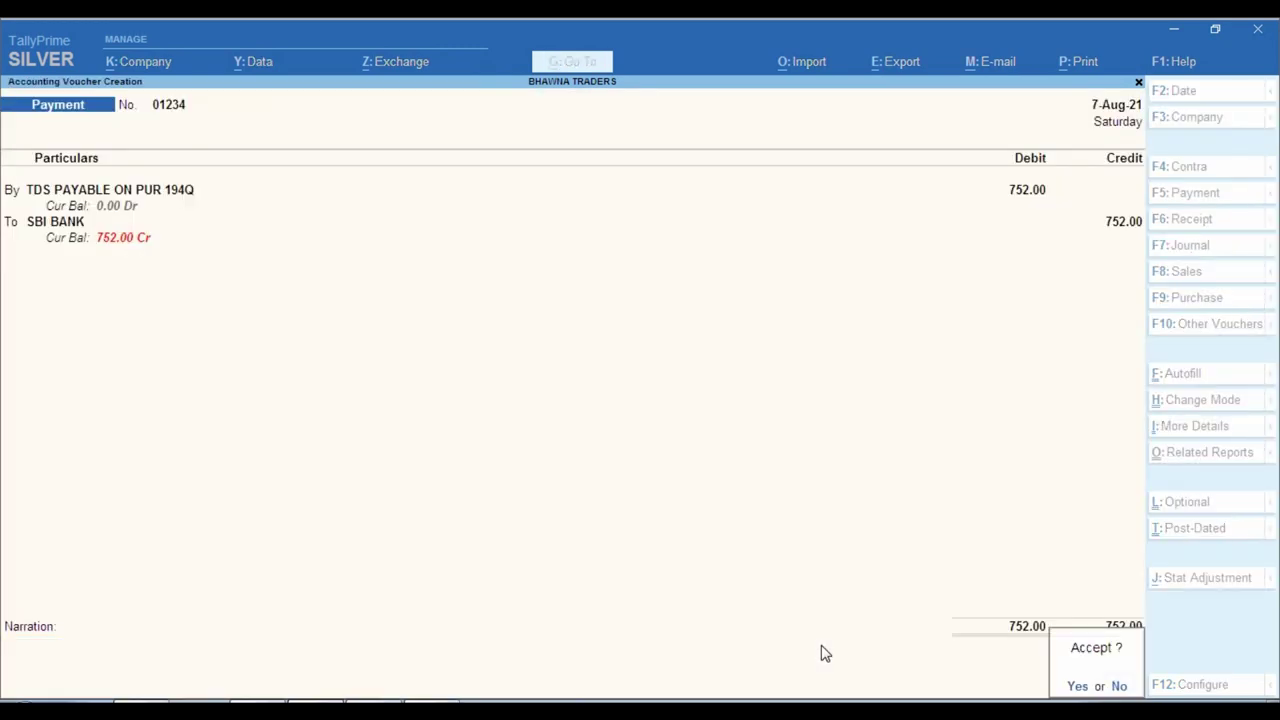
key(Return)
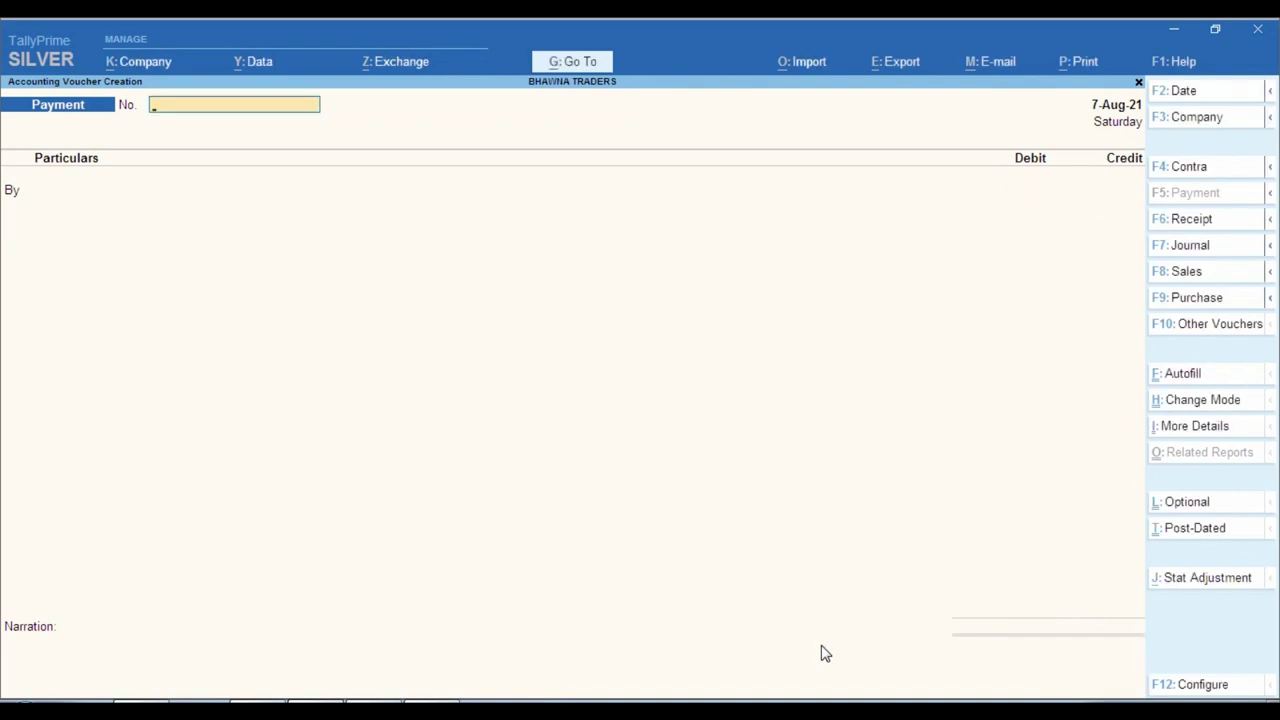
key(Escape)
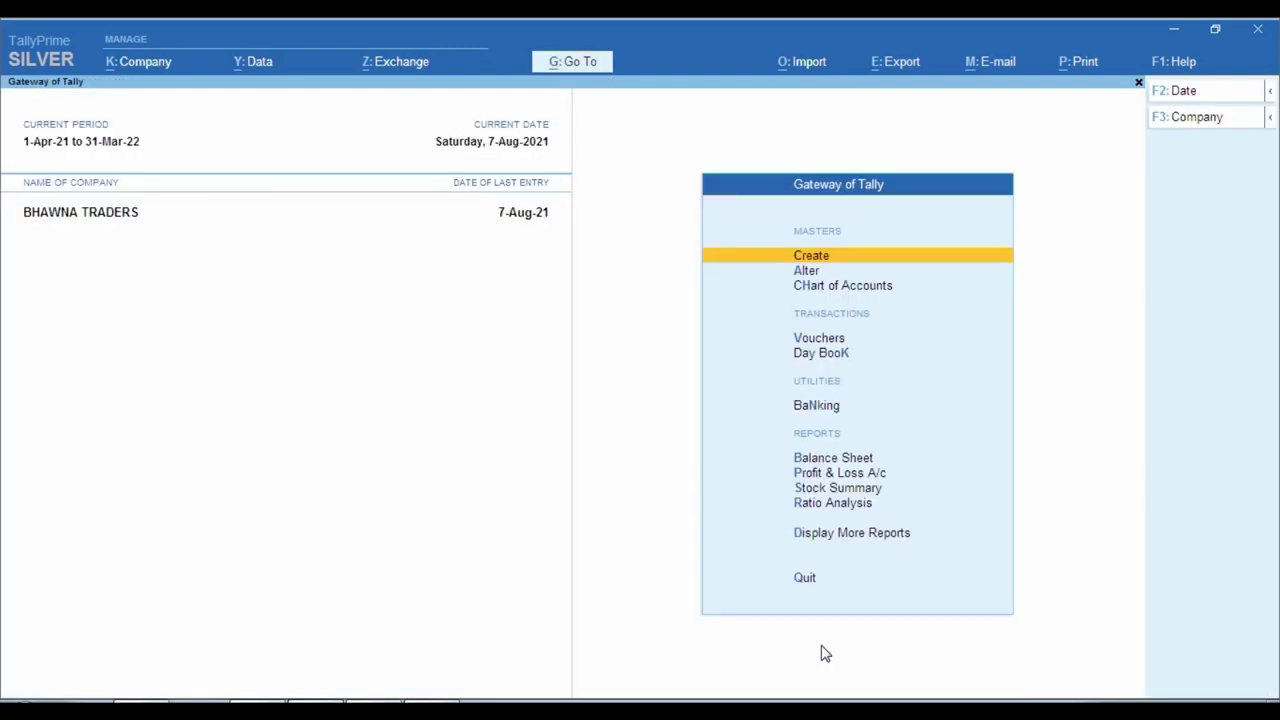
Open Form 26Q from the Statutory TDS Reports.
key(Down)
key(Down)
key(Down)
key(Down)
key(Down)
key(Down)
key(Down)
key(Down)
key(Down)
key(Down)
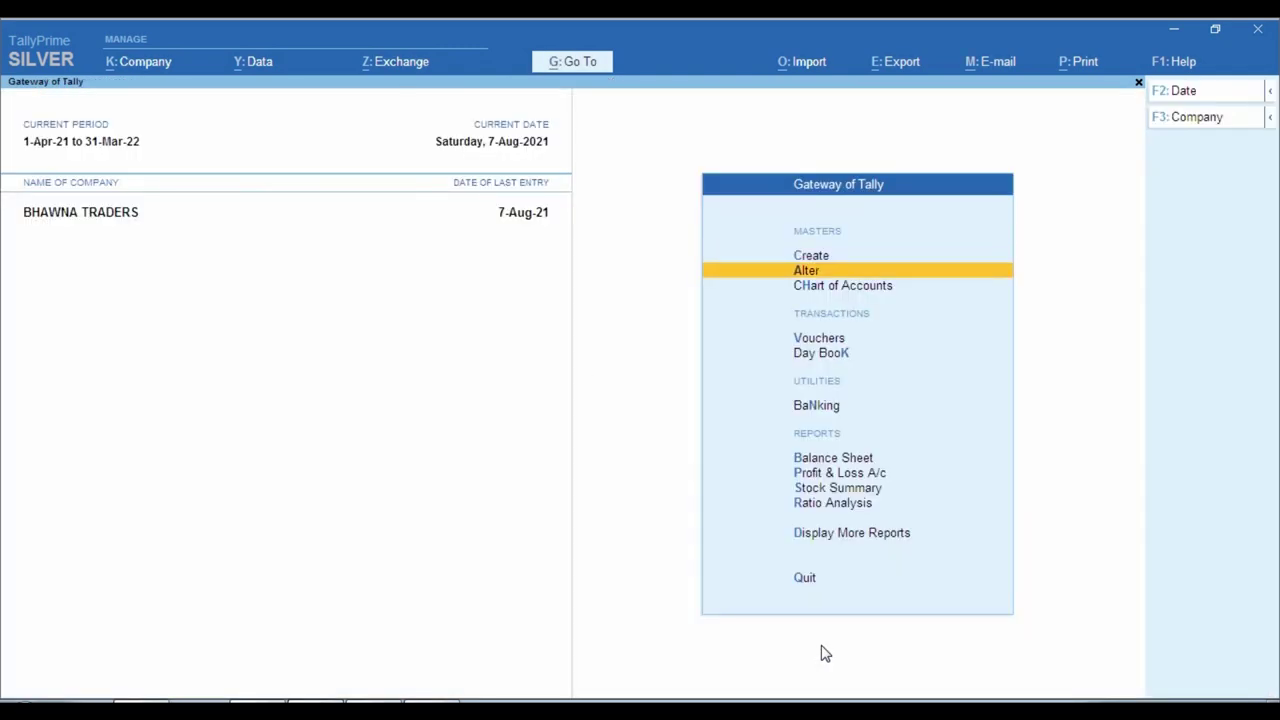
key(Return)
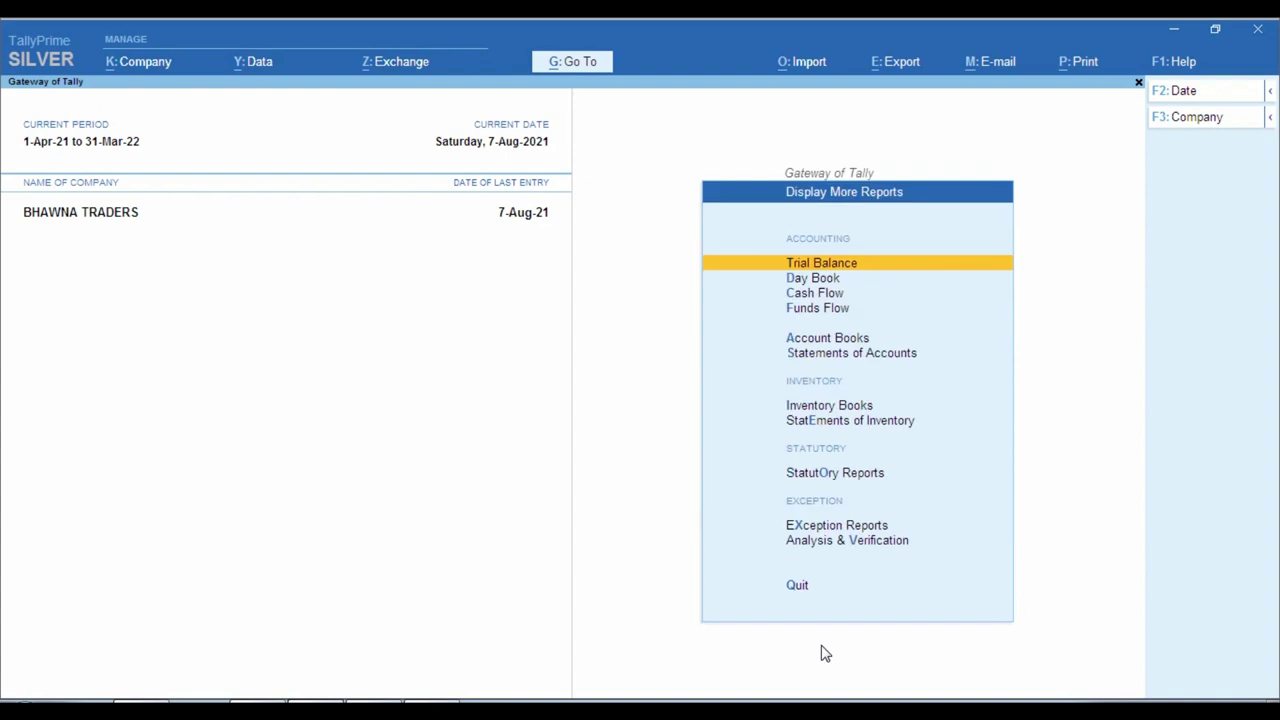
key(Down)
key(Down)
key(Down)
key(Down)
key(Down)
key(Down)
key(Down)
key(Down)
key(Return)
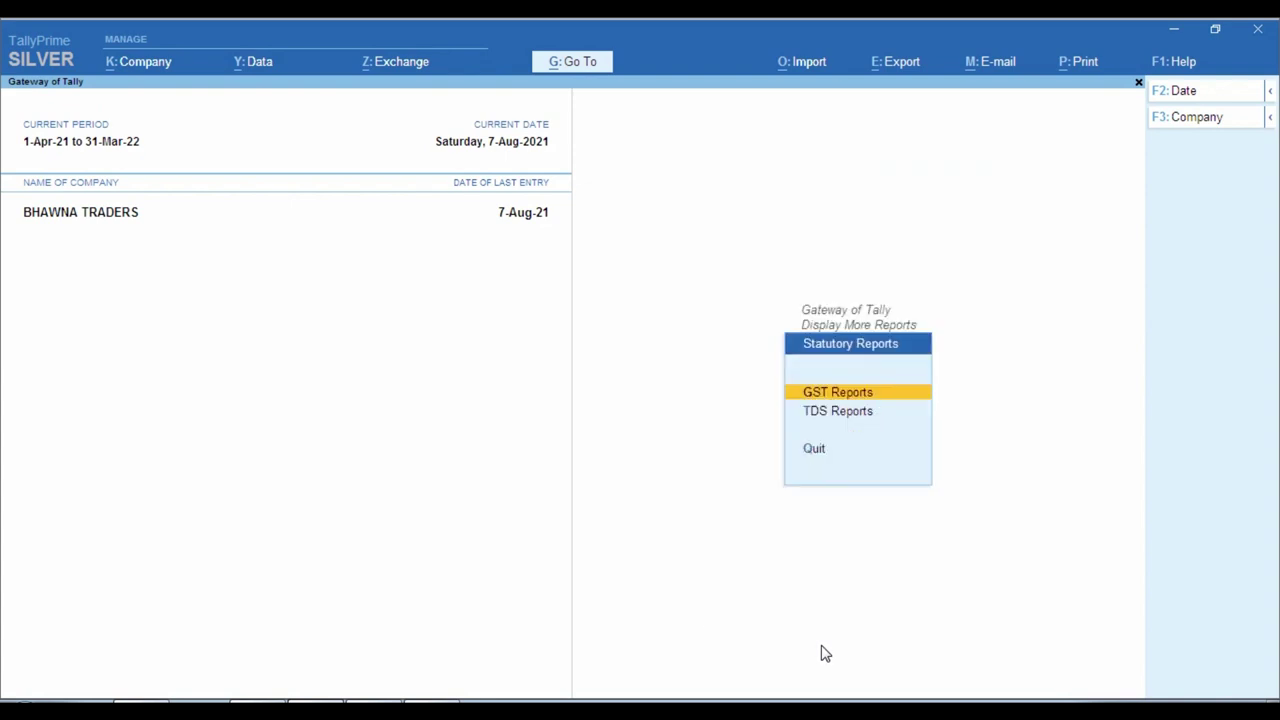
key(Down)
key(Return)
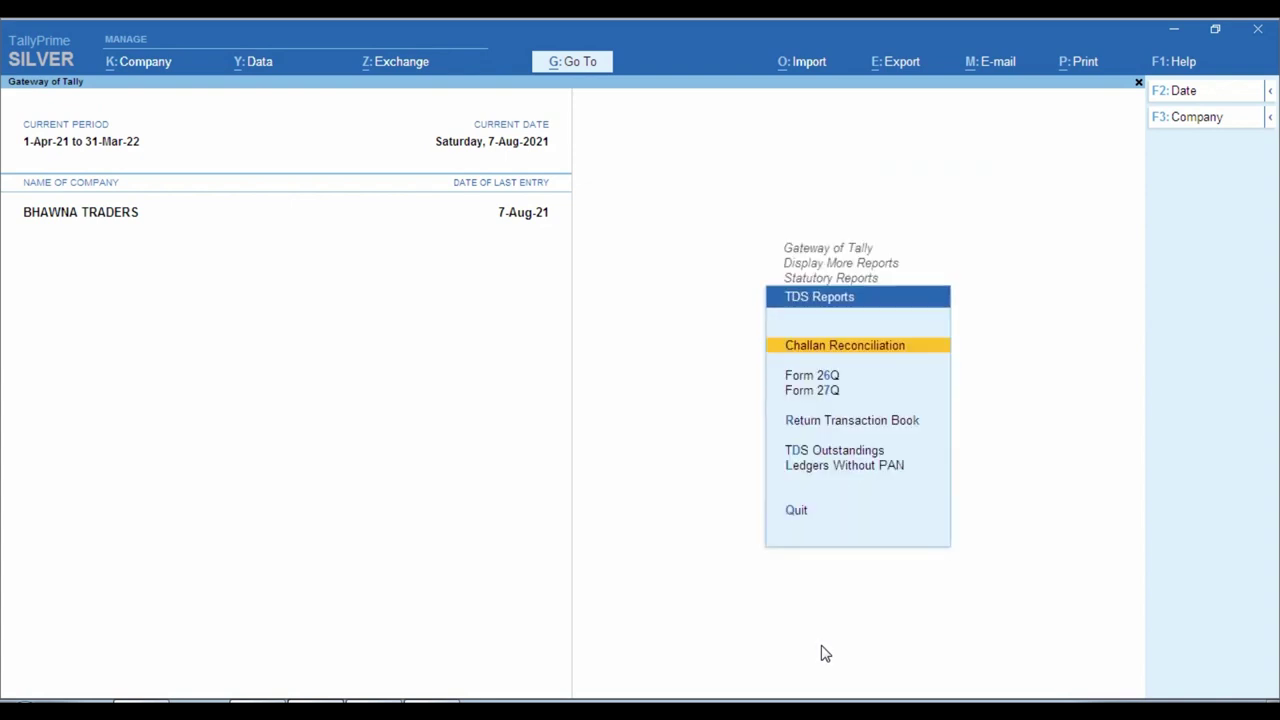
key(Down)
key(Return)
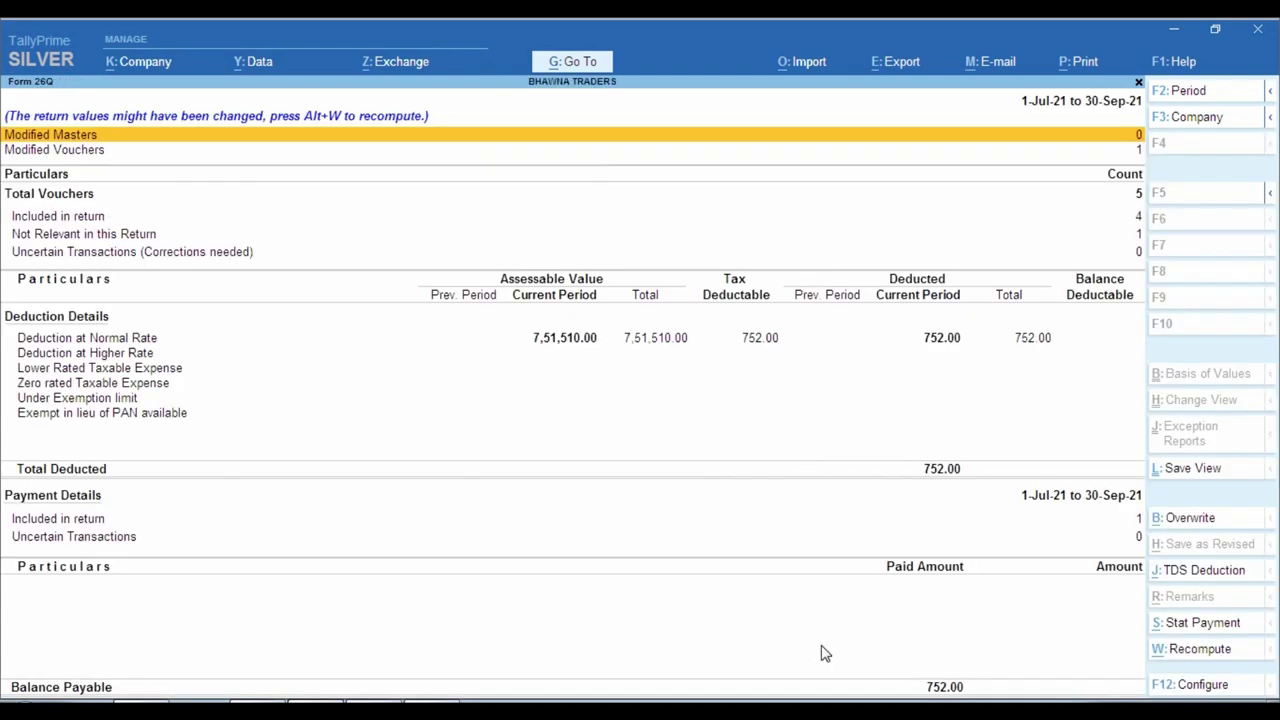
Check the empty payments-included-in-return register, then open TDS Challan Reconciliation.
key(Down)
key(Down)
key(Down)
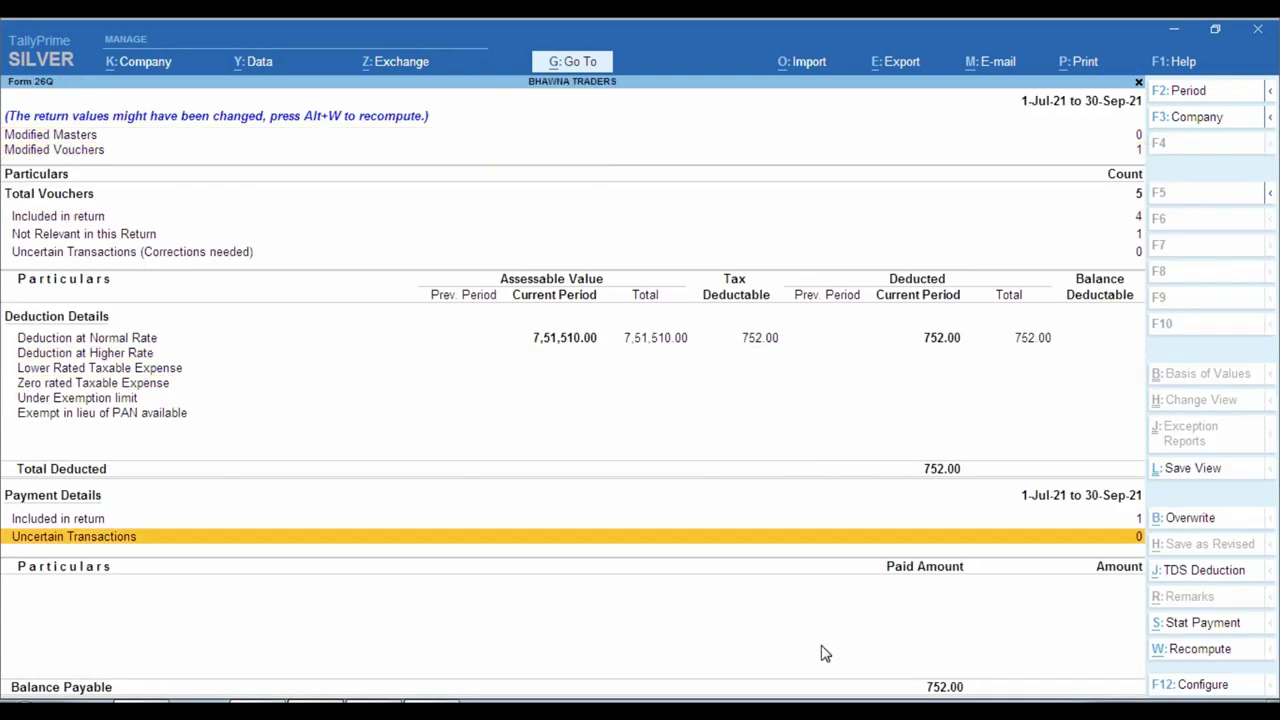
key(Up)
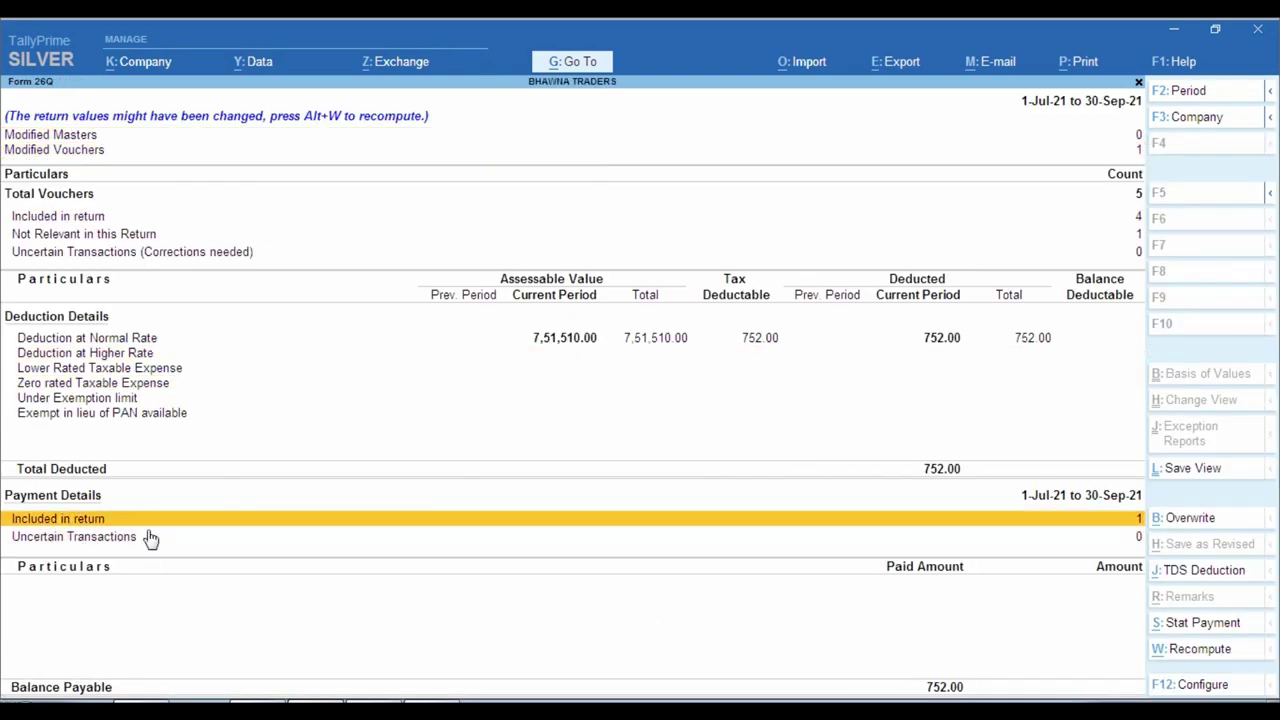
key(Return)
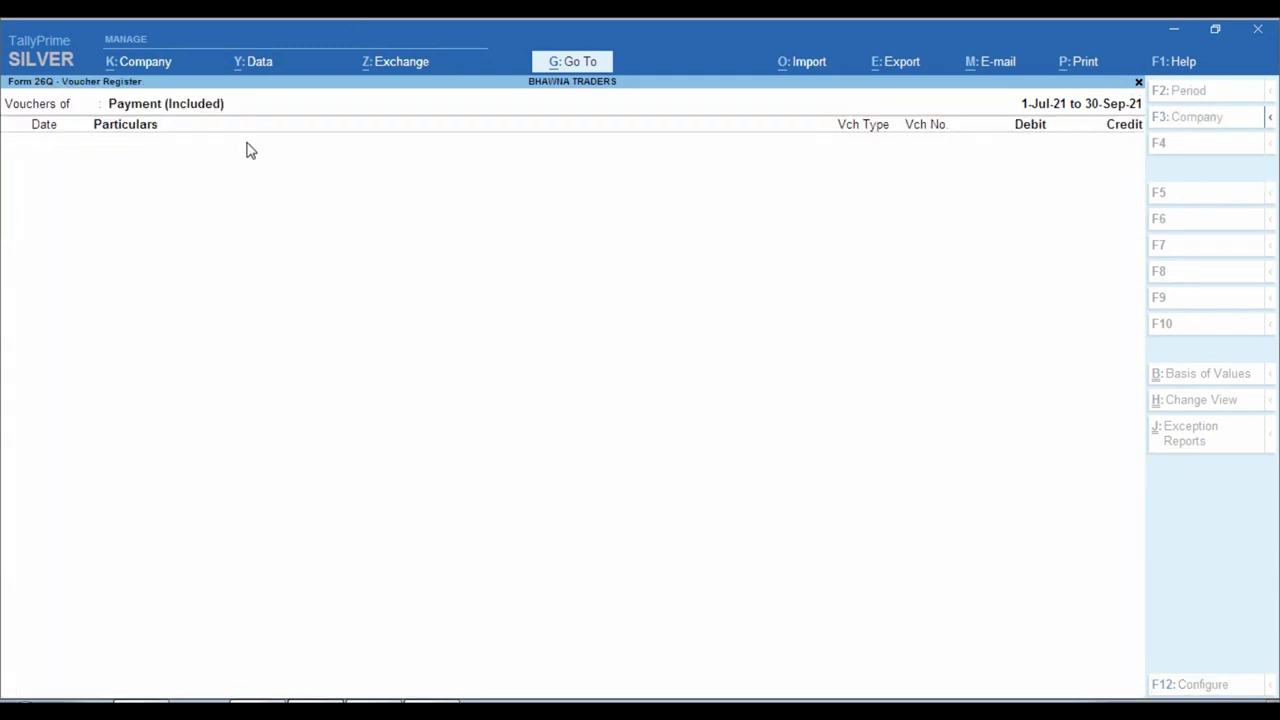
key(Escape)
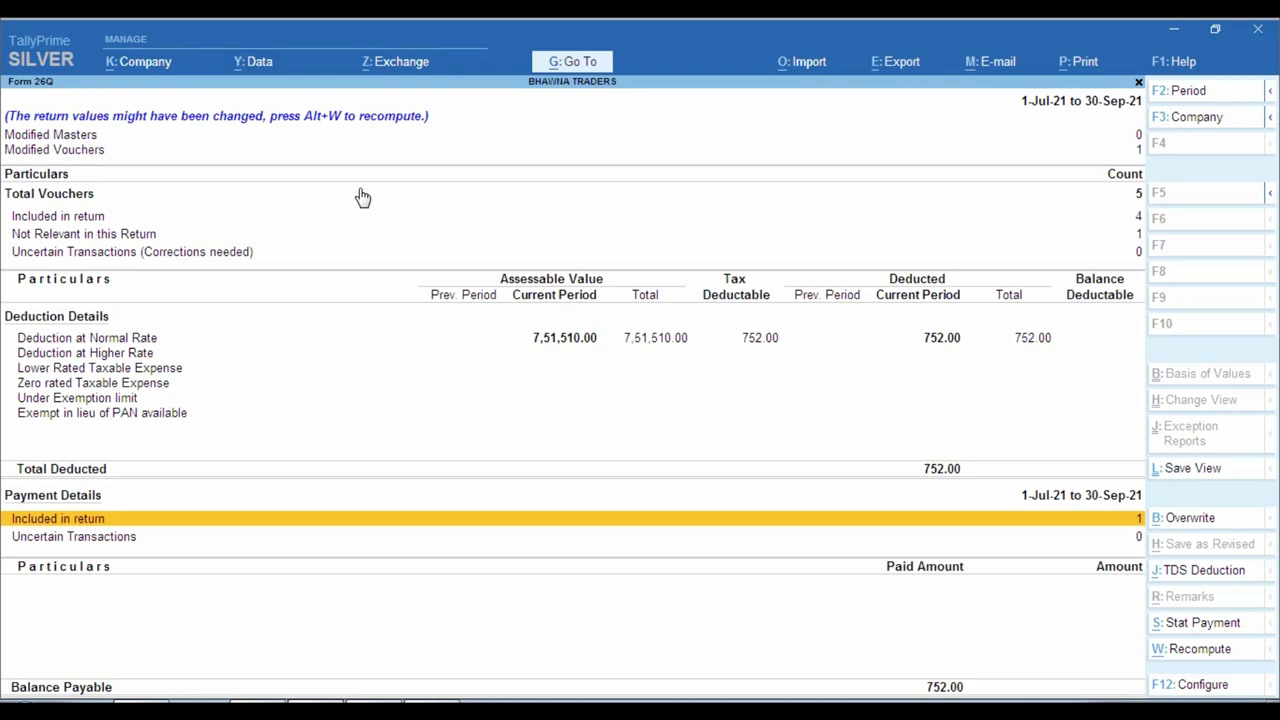
key(Escape)
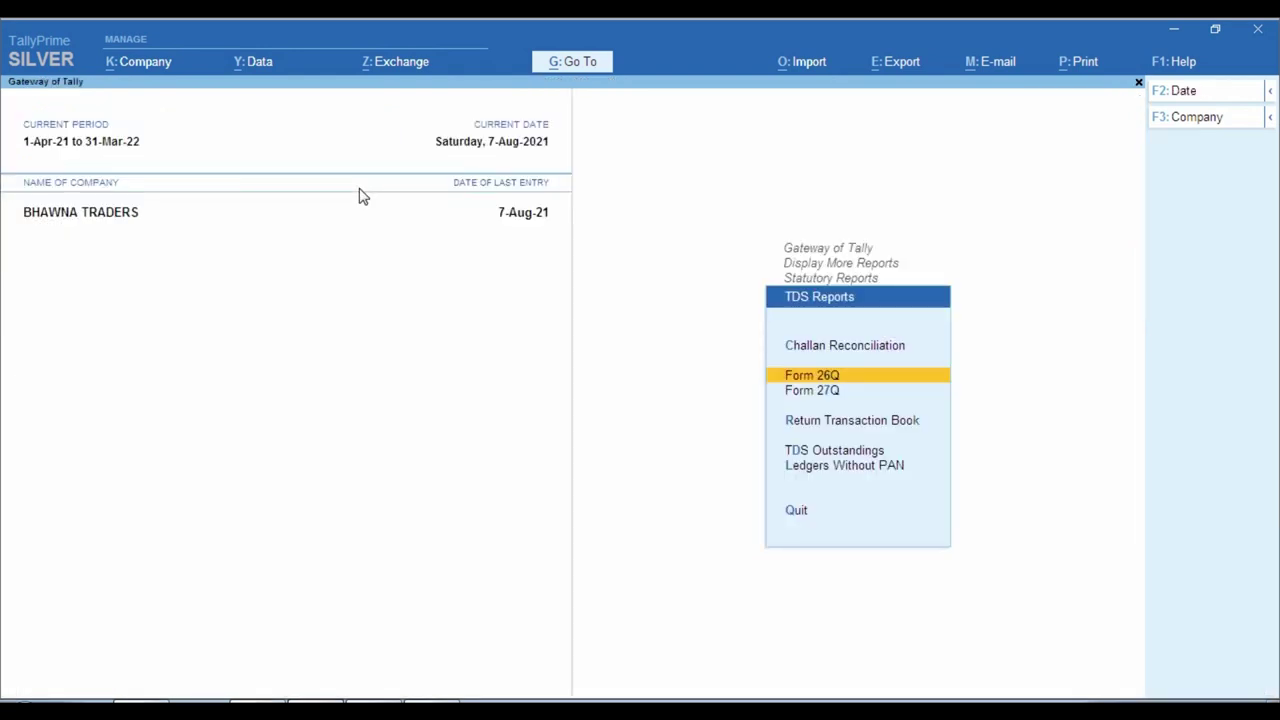
key(Up)
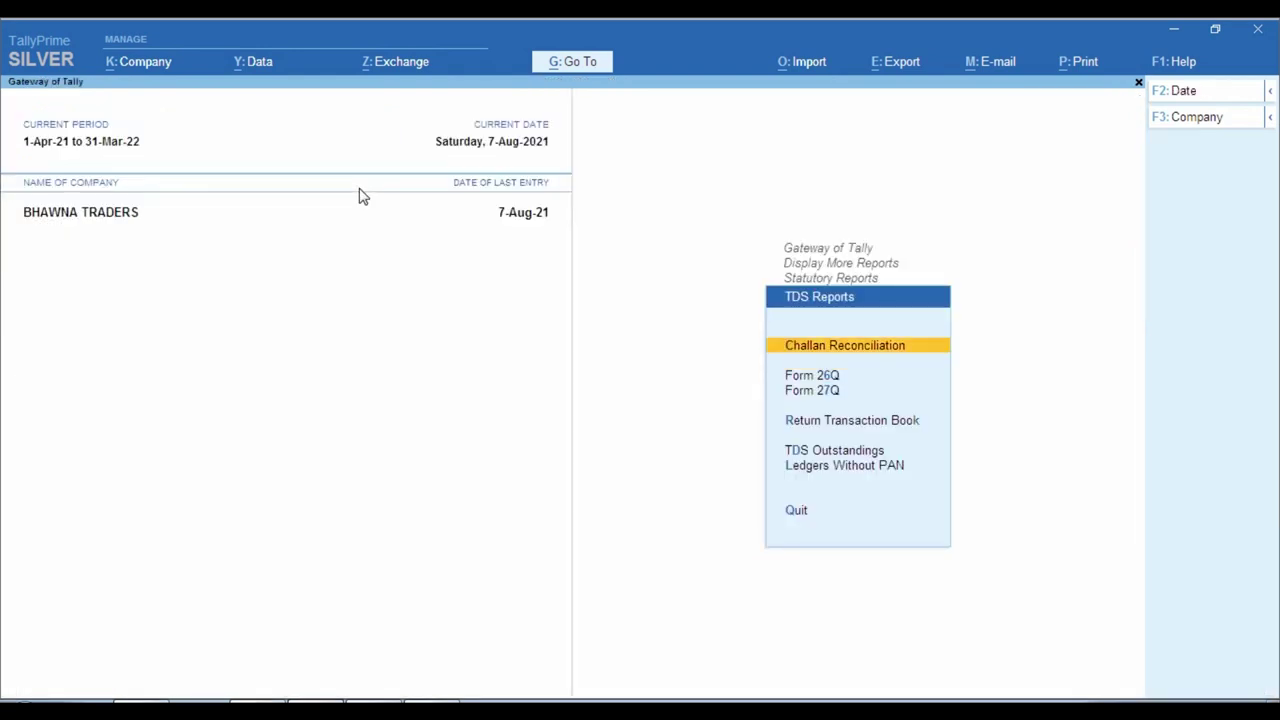
key(Return)
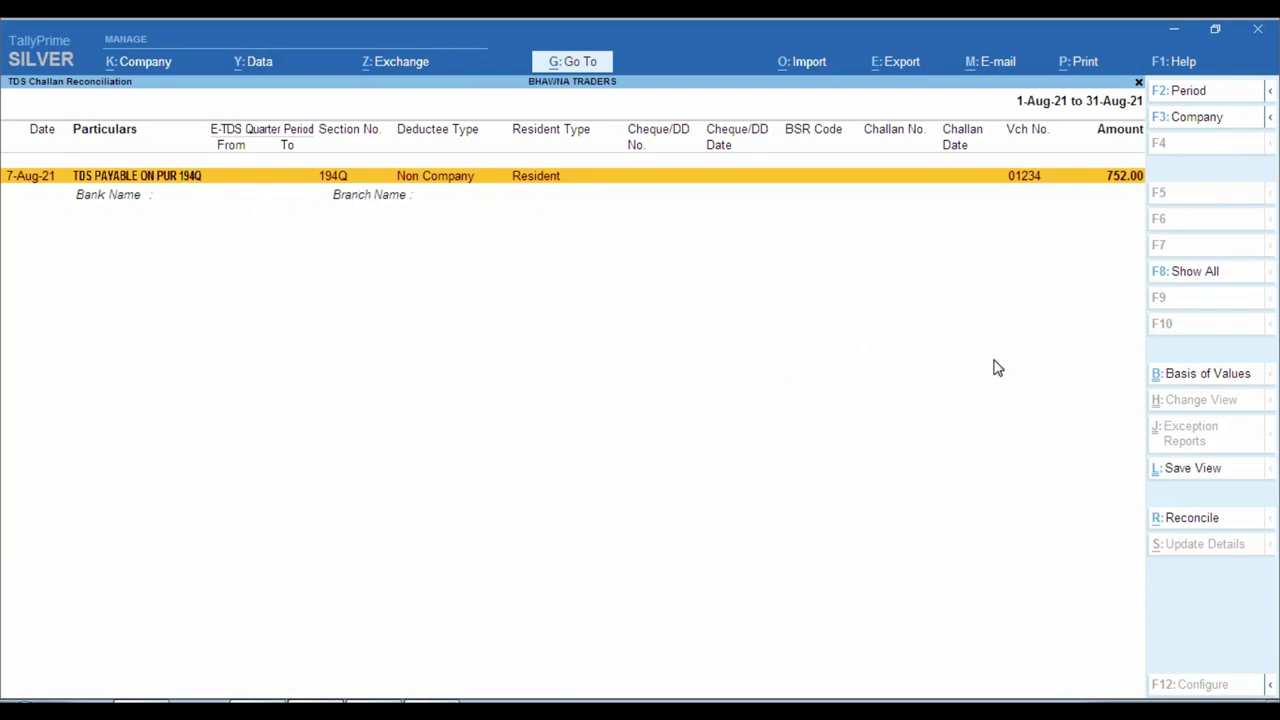
Start reconciling the 752.00 challan for period 1-7-2021 to 31-7-2021, keeping 194Q, Non Company, Resident.
click(1250, 519)
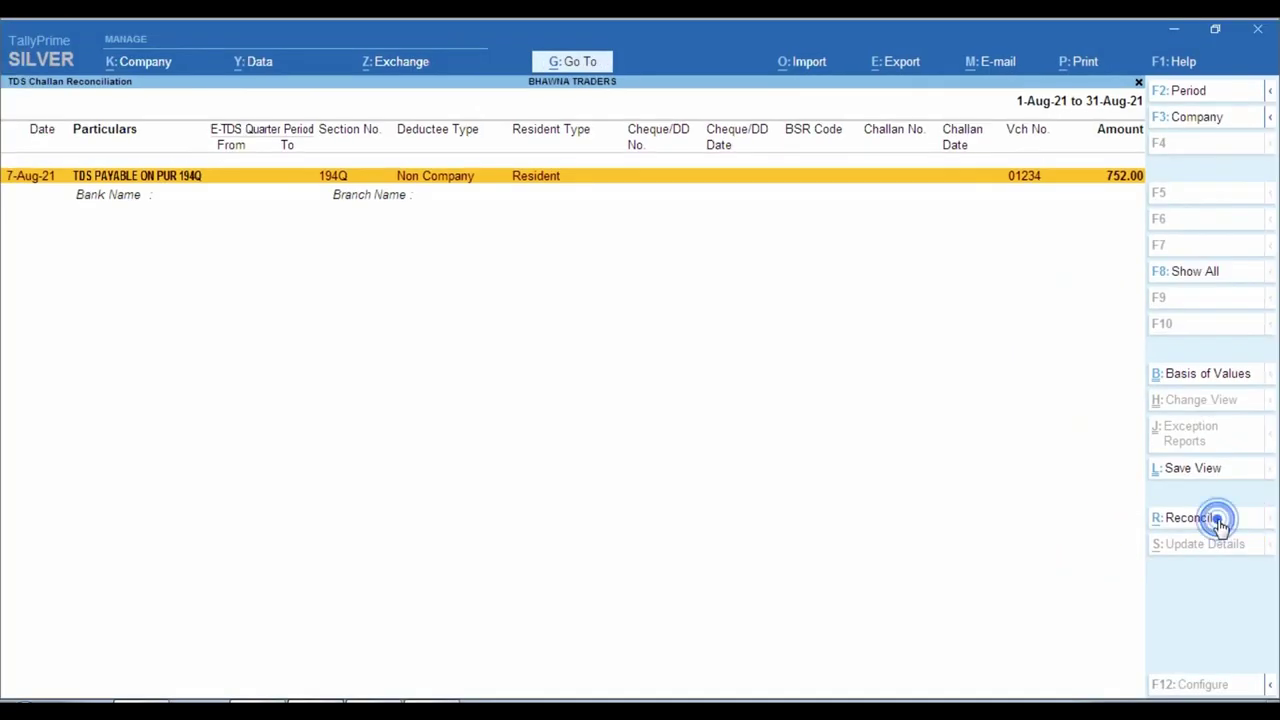
click(1218, 518)
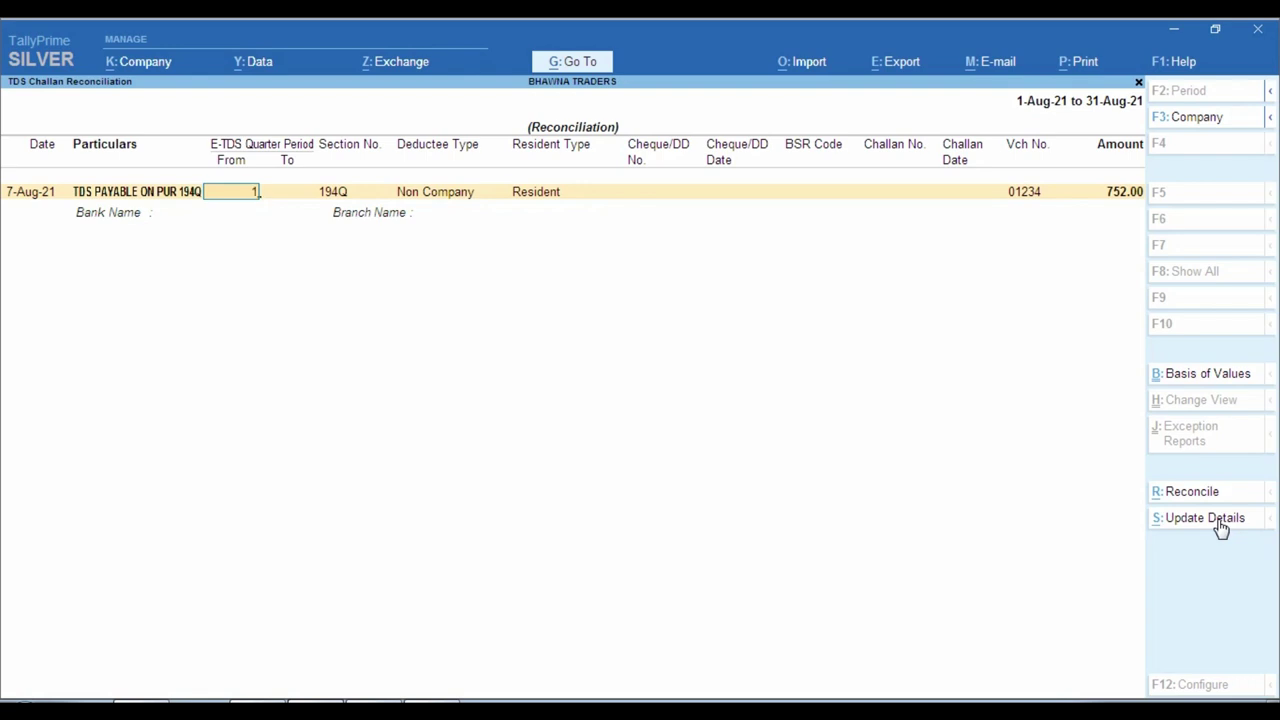
text(1.7)
key(Return)
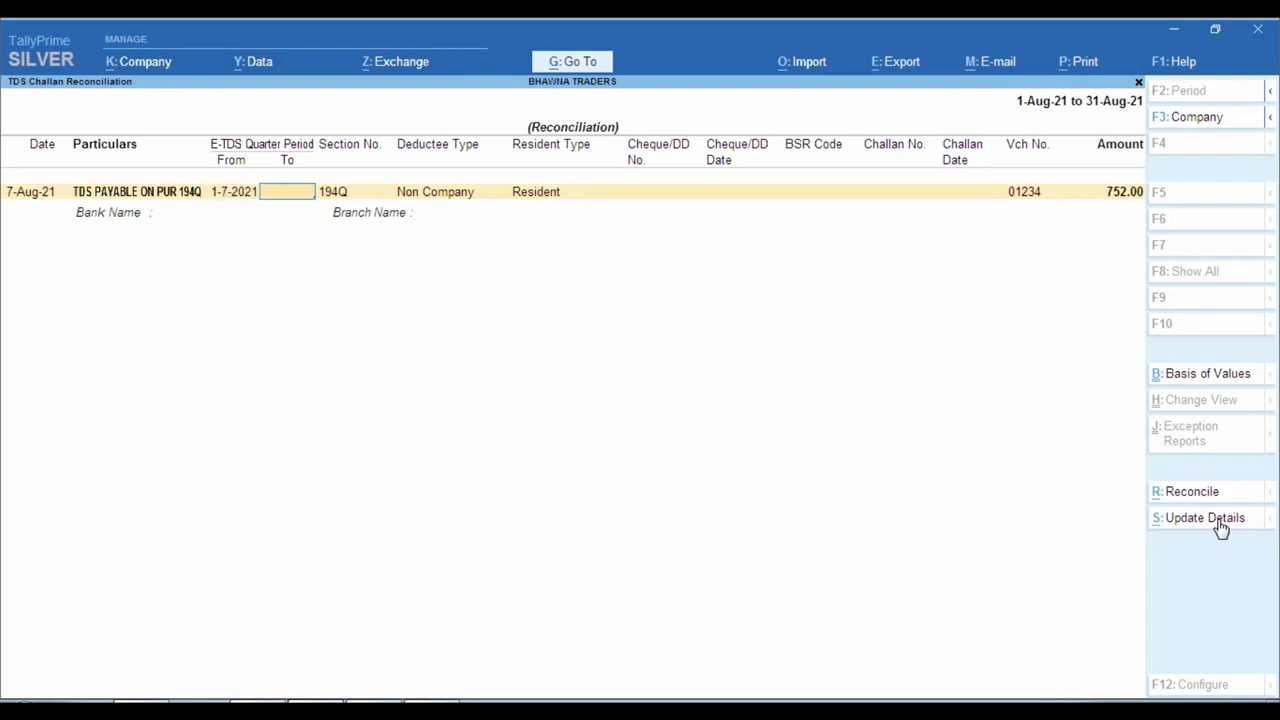
text(31.7)
key(Return)
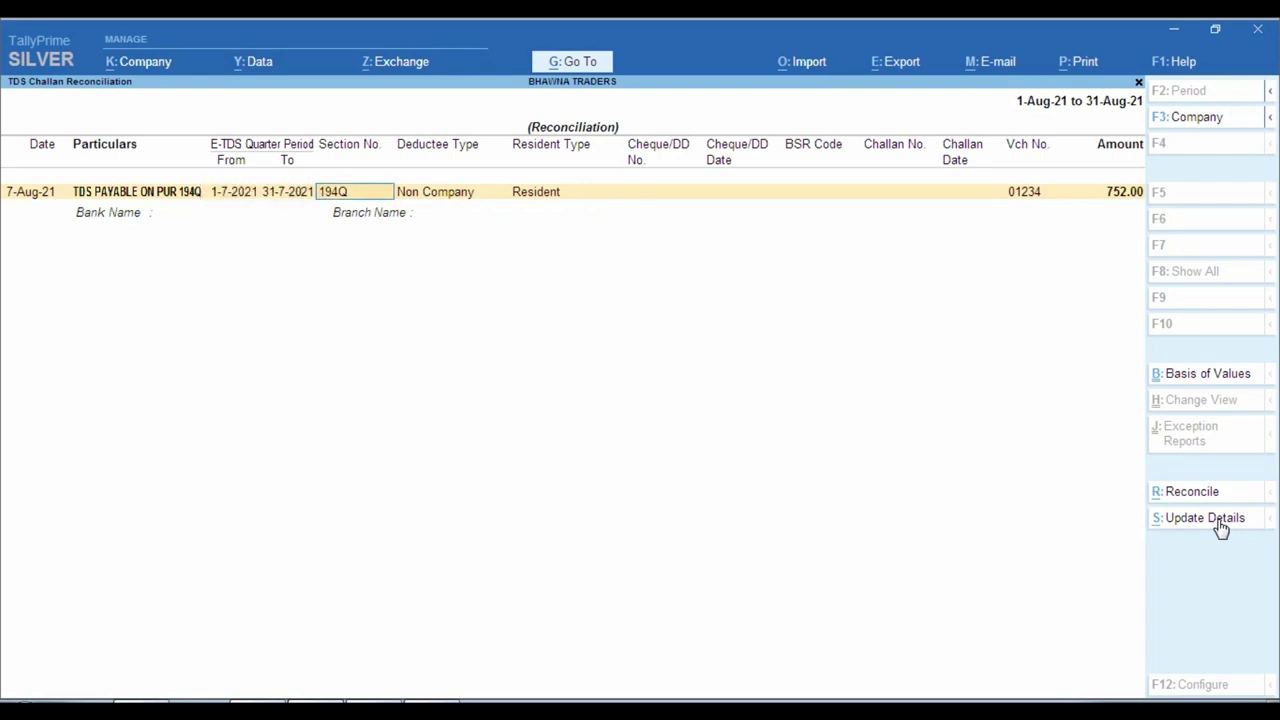
key(Return)
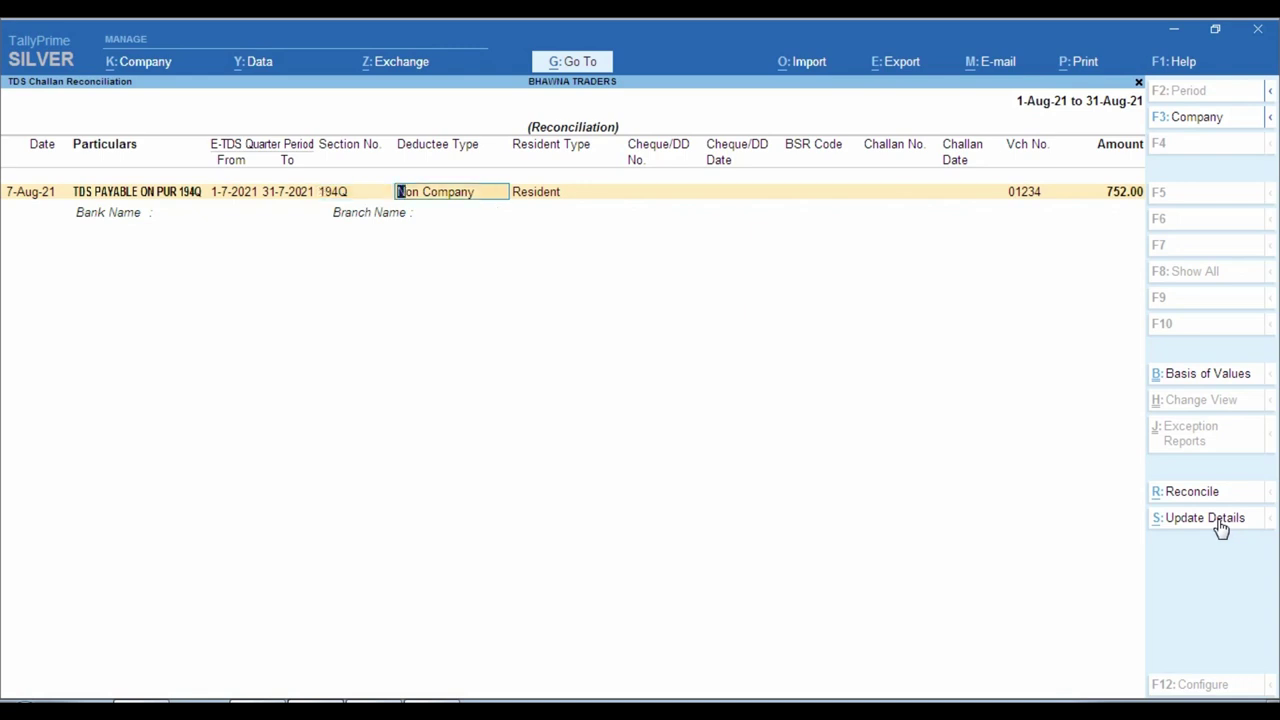
key(Return)
key(Return)
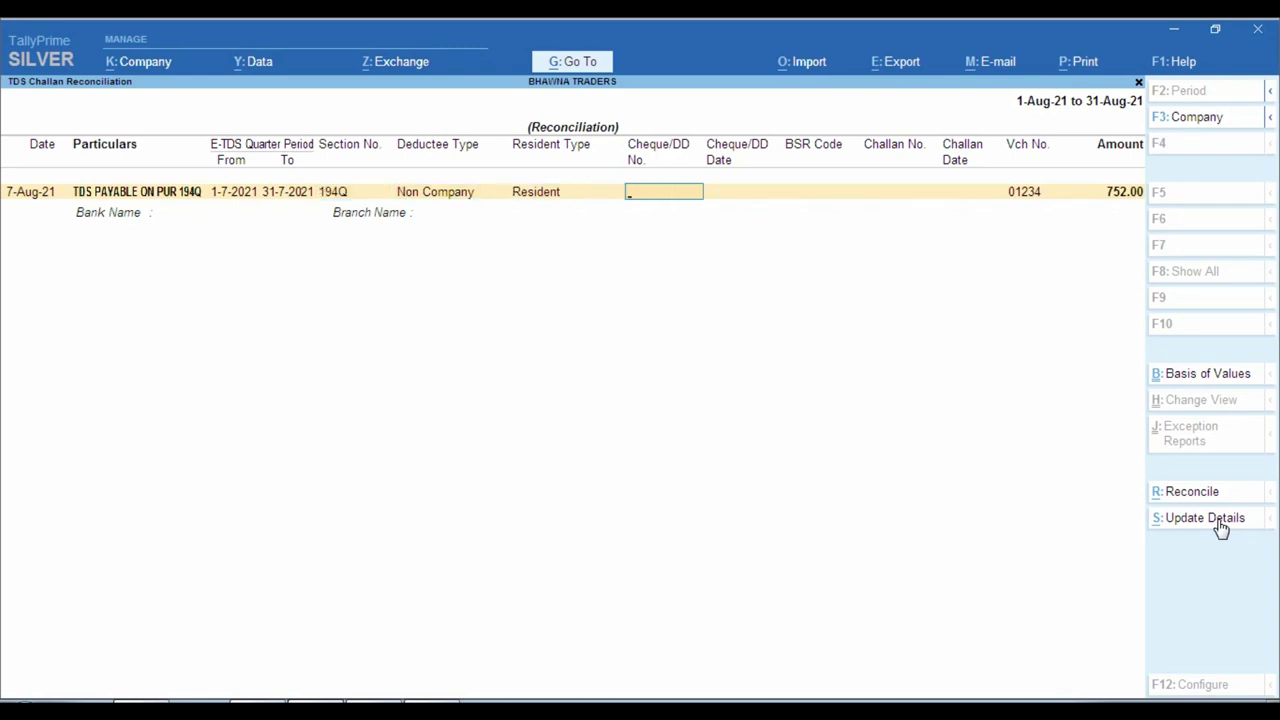
key(Return)
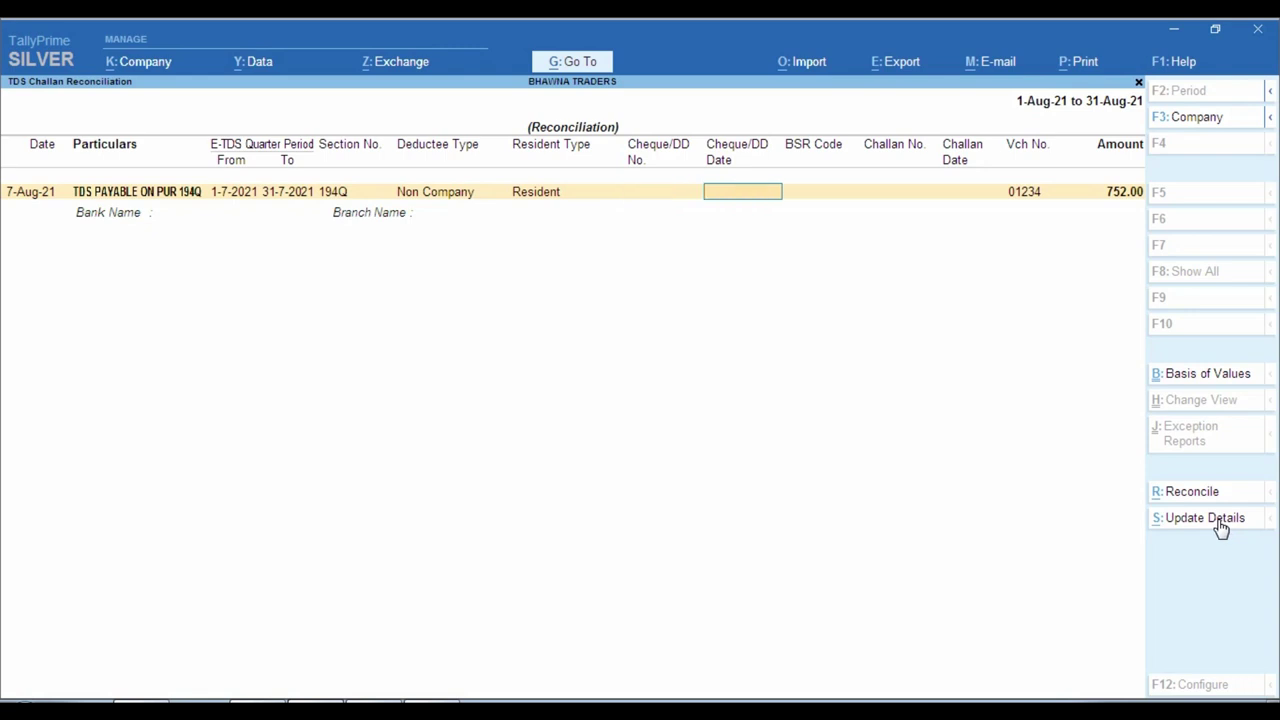
key(Return)
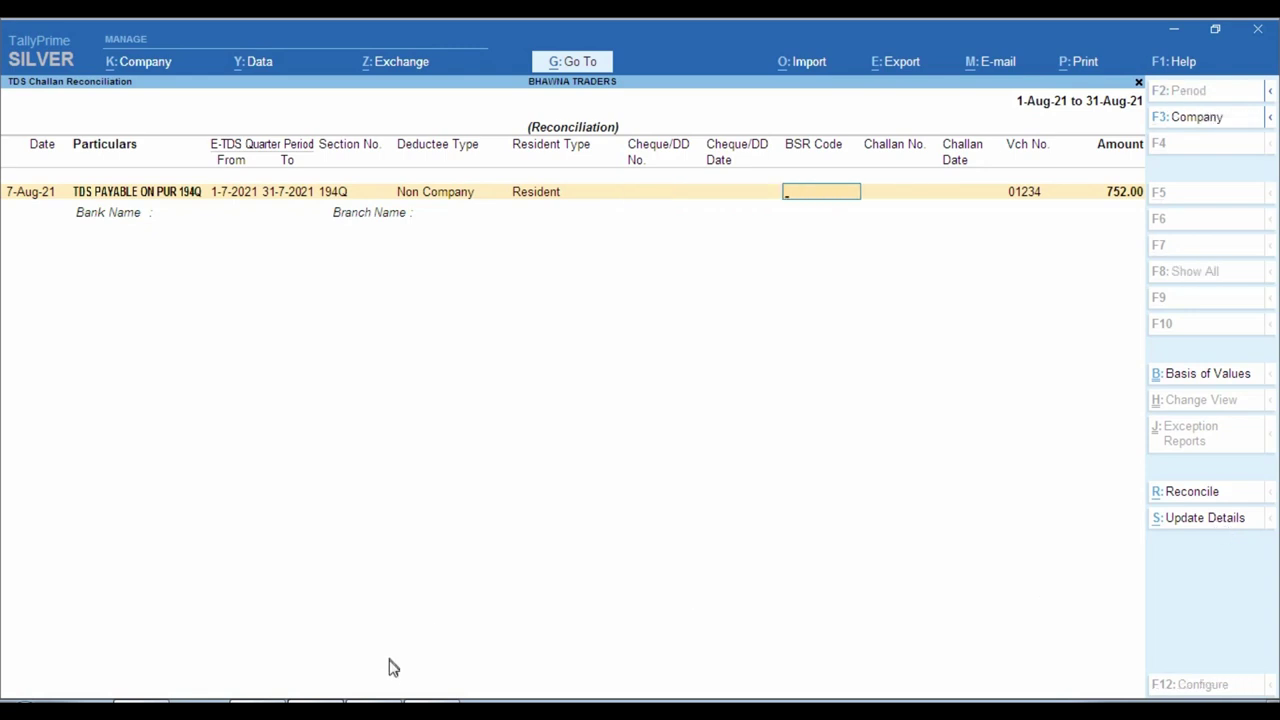
key(alt+Tab)
scroll(729, 291, up, 2)
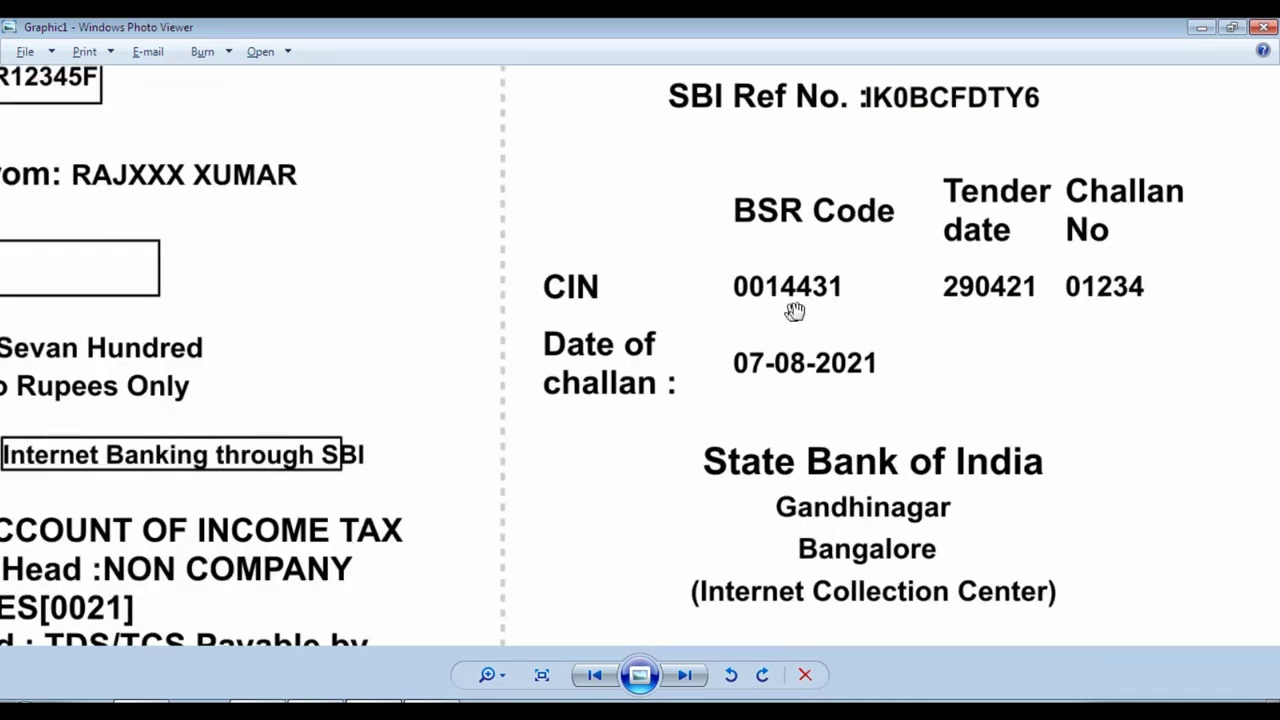
key(alt+Tab)
text(00)
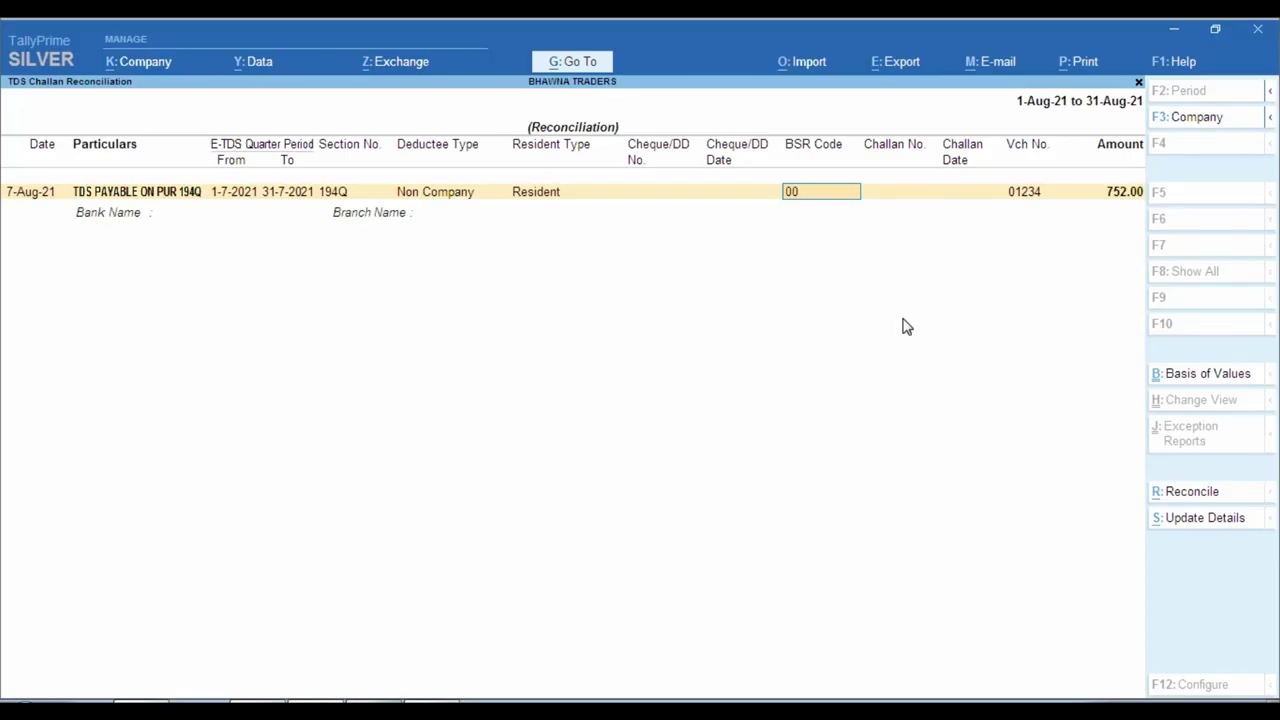
text(14431)
key(Return)
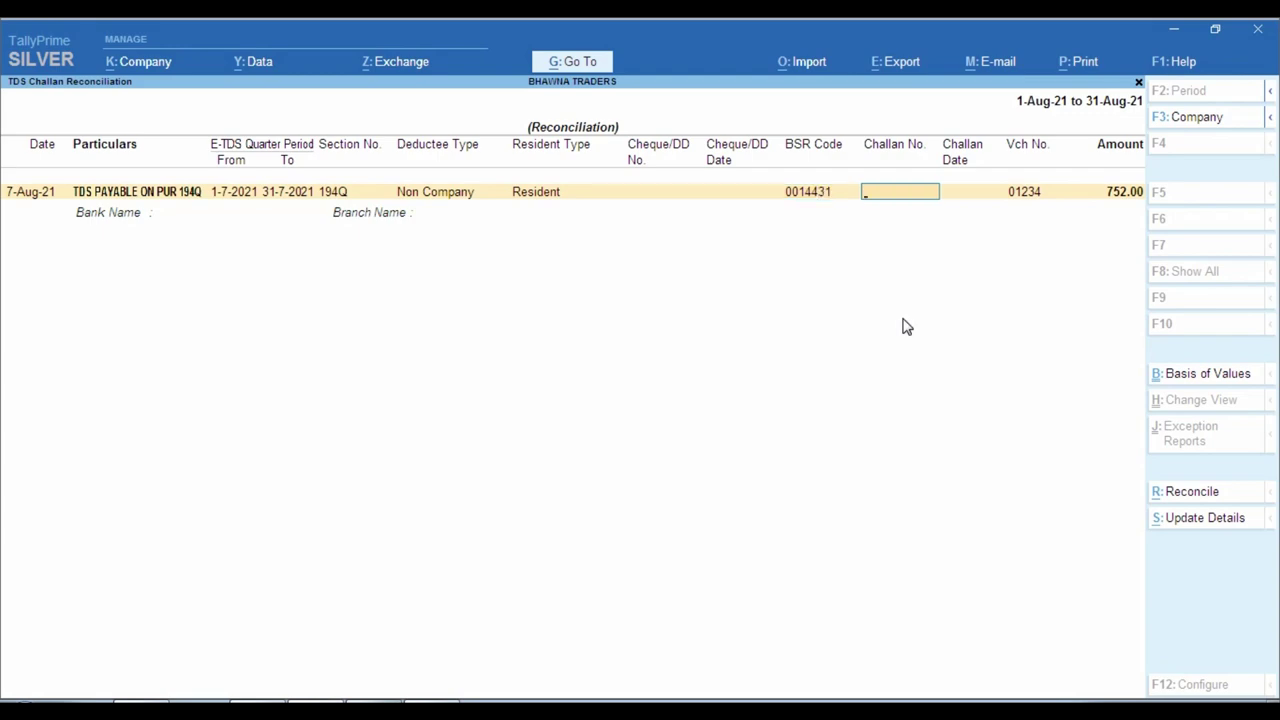
key(alt+Tab)
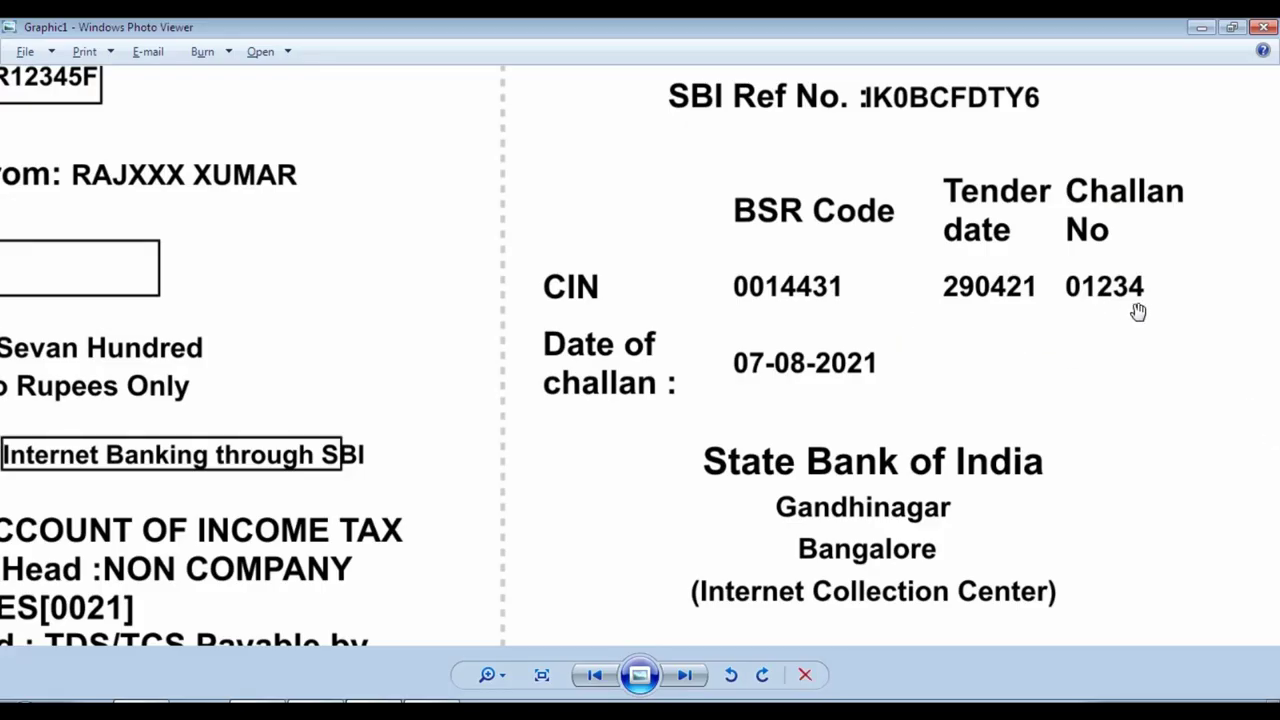
key(alt+Tab)
text(0123)
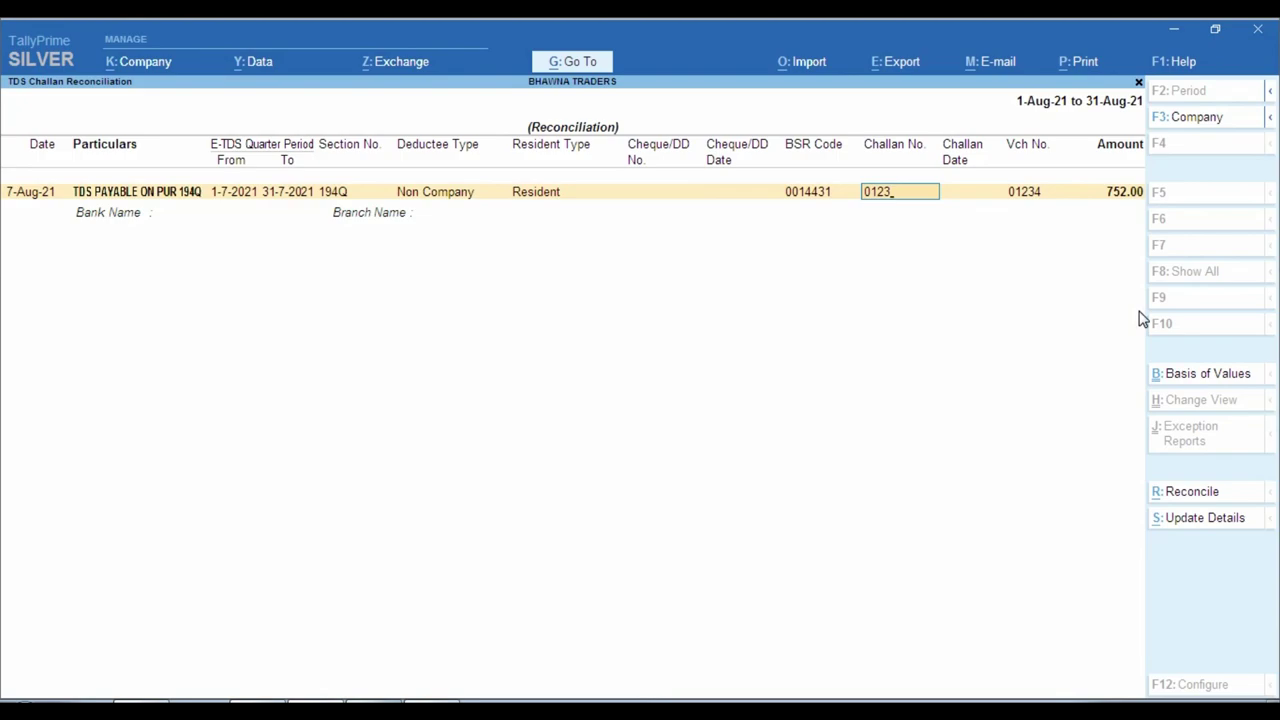
text(4)
key(Return)
key(alt+Tab)
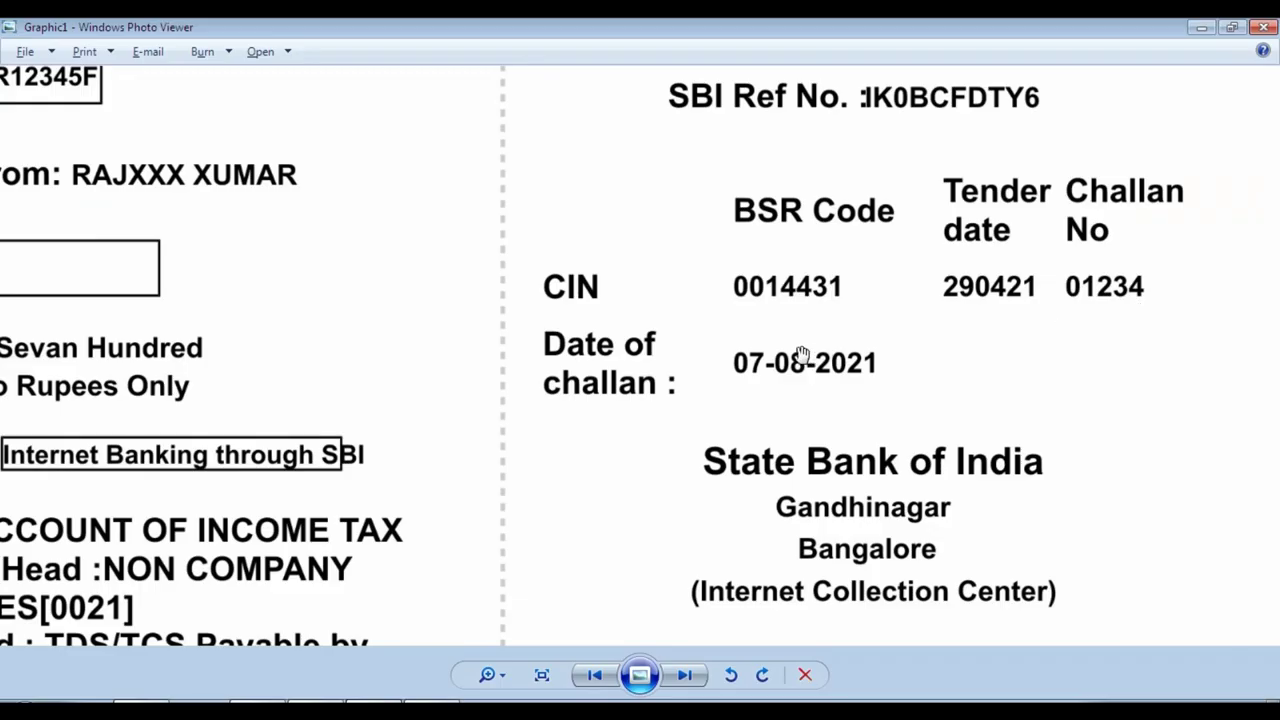
key(alt+Tab)
text(7.)
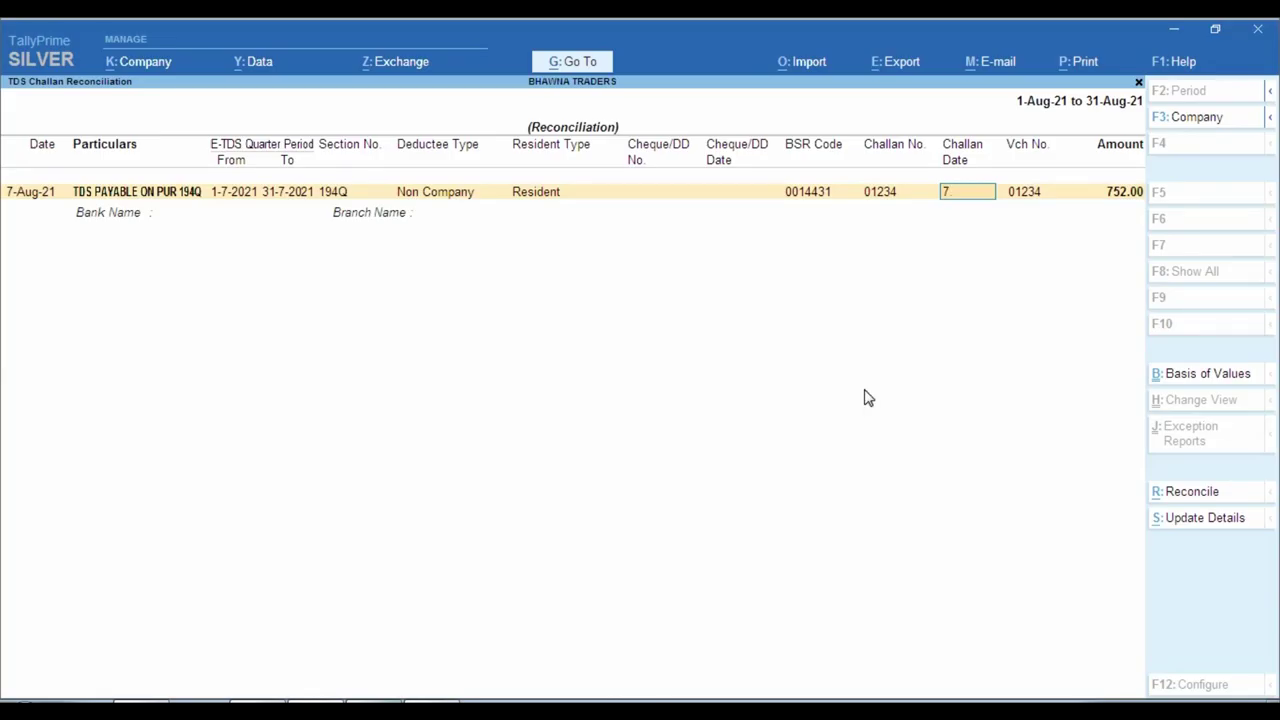
text(8)
key(Return)
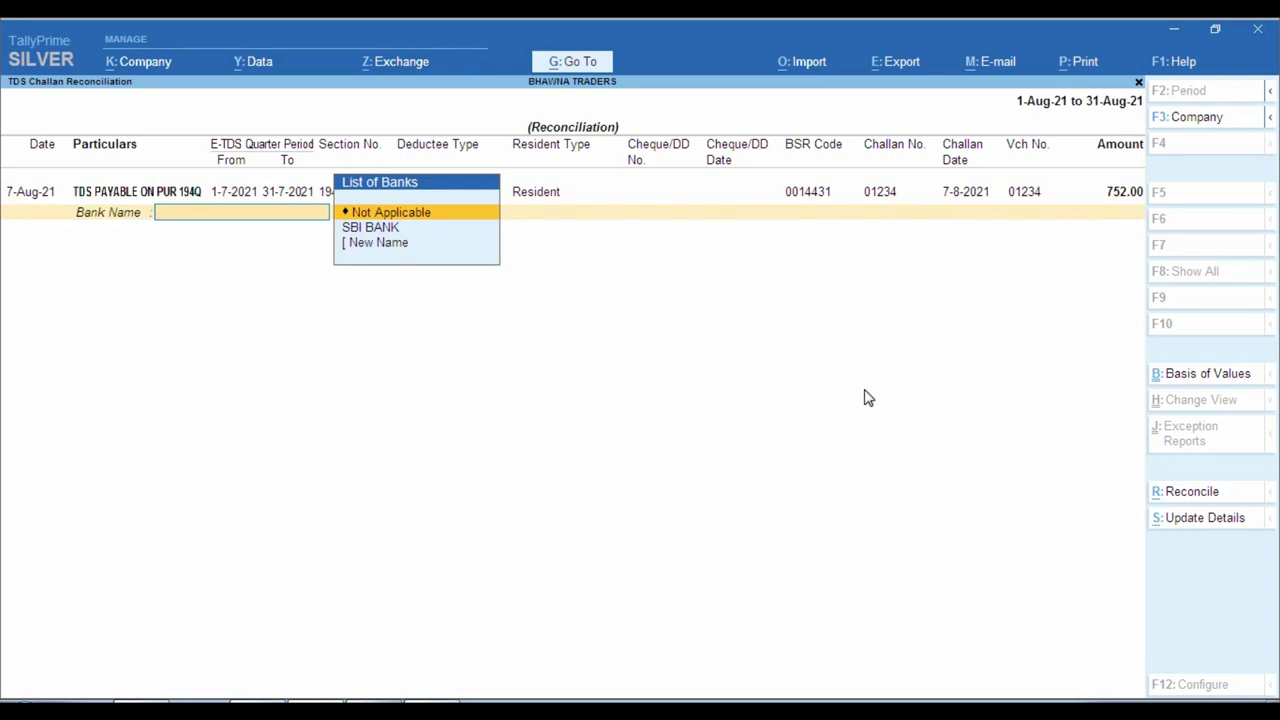
Choose SBI BANK with branch 'Rs' and accept the challan reconciliation.
key(Down)
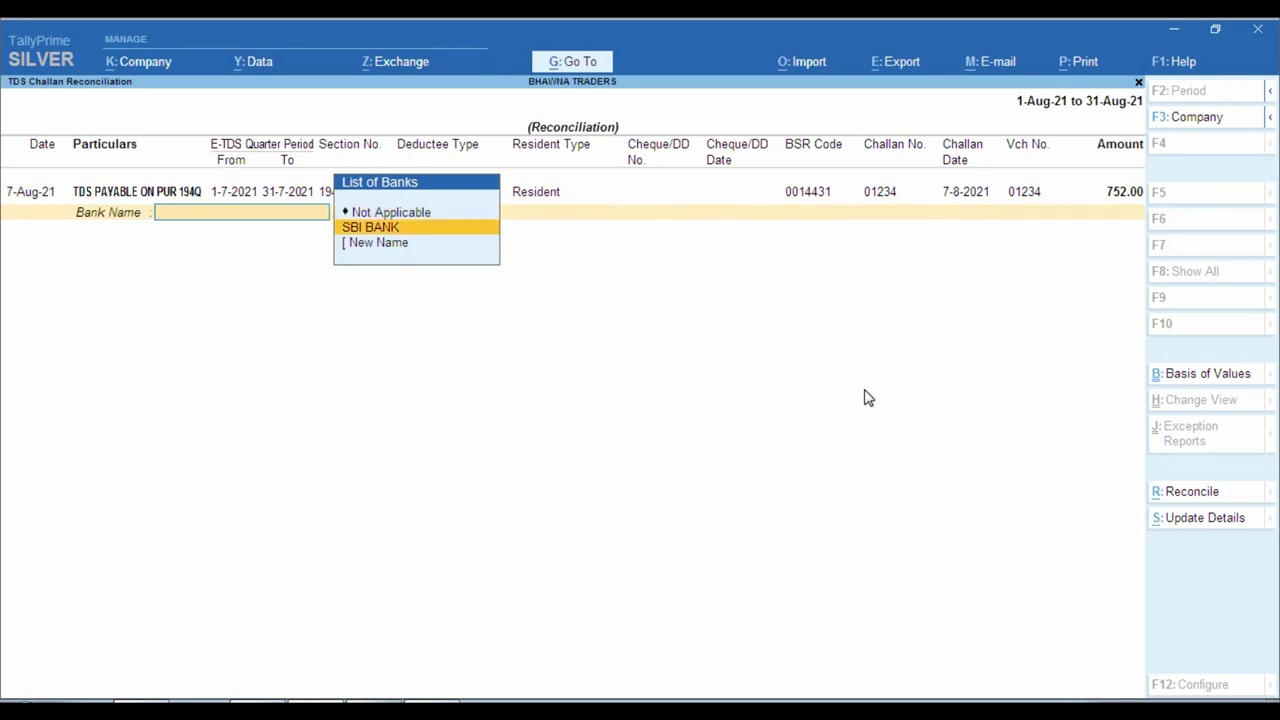
key(Return)
text(Rsnr)
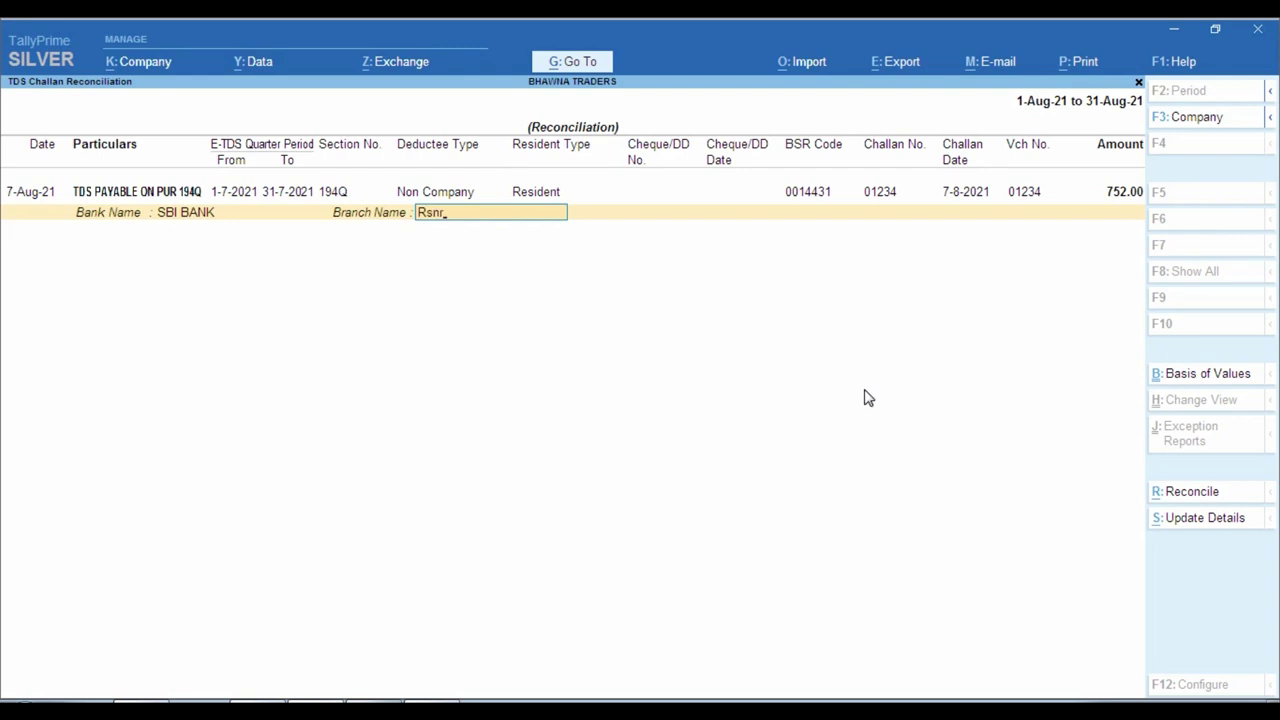
key(Return)
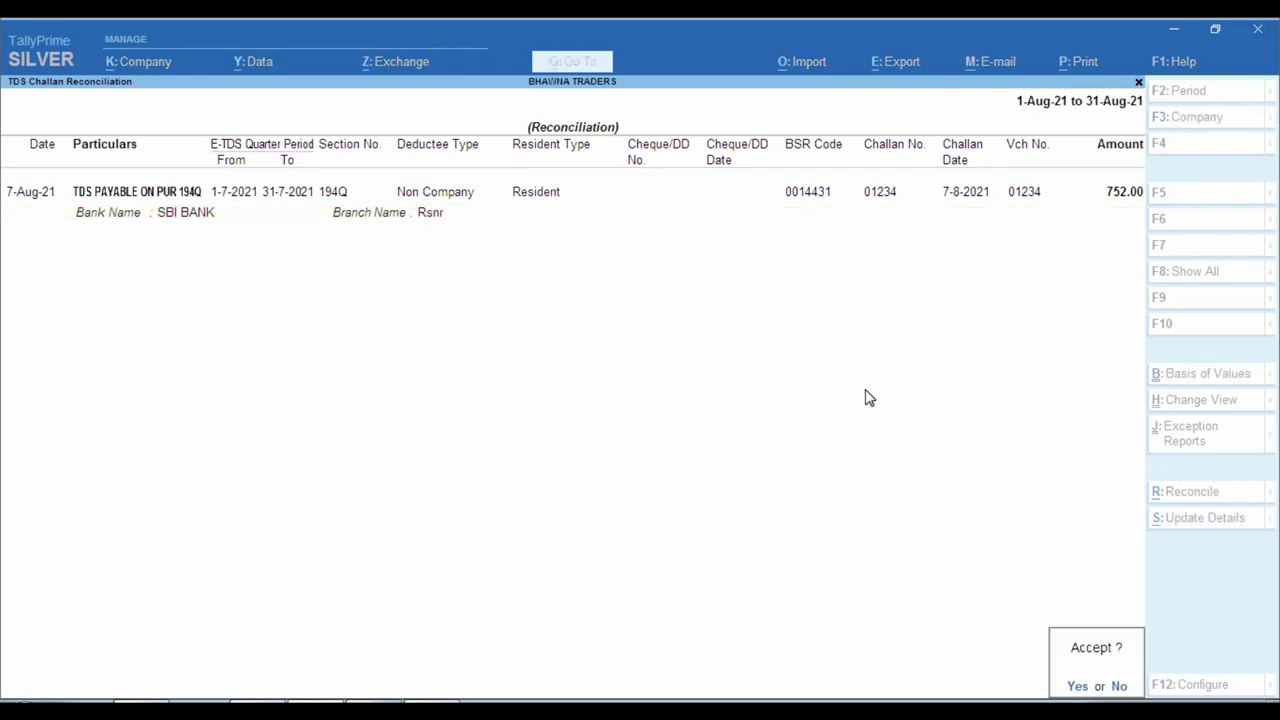
key(Return)
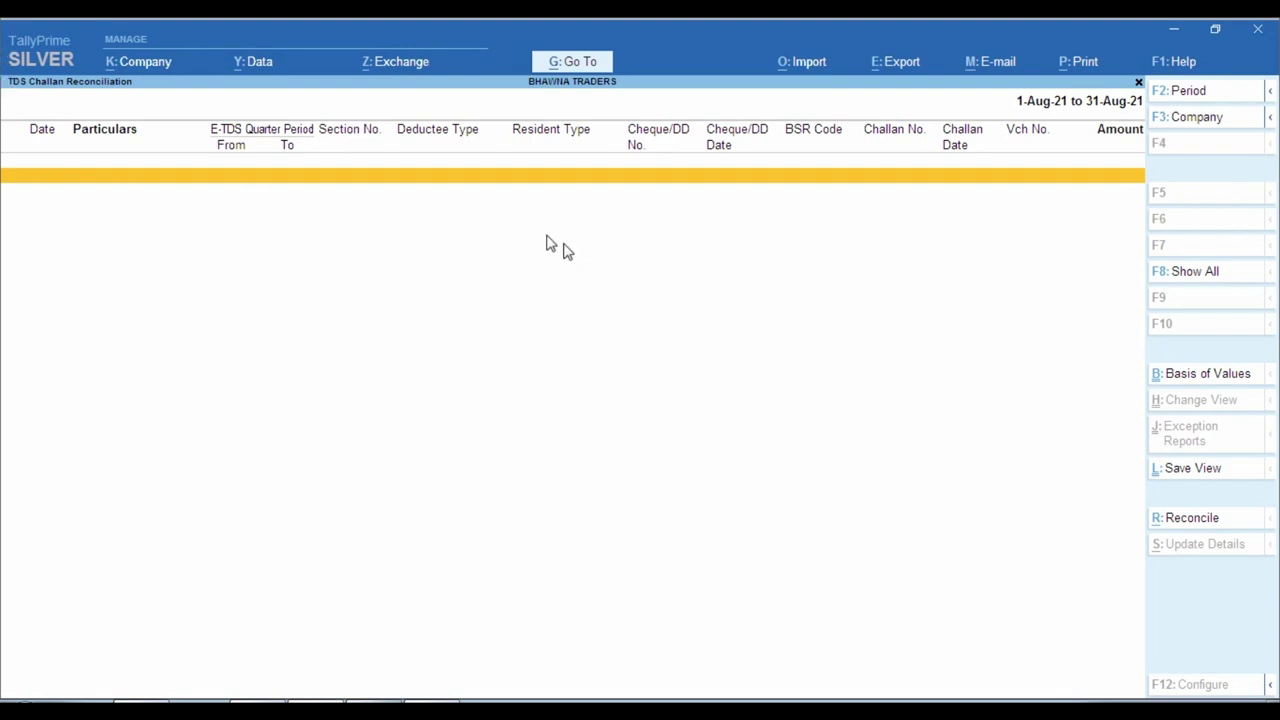
Confirm nothing is pending in Challan Reconciliation, then review payments included in Form 26Q.
key(Escape)
key(Return)
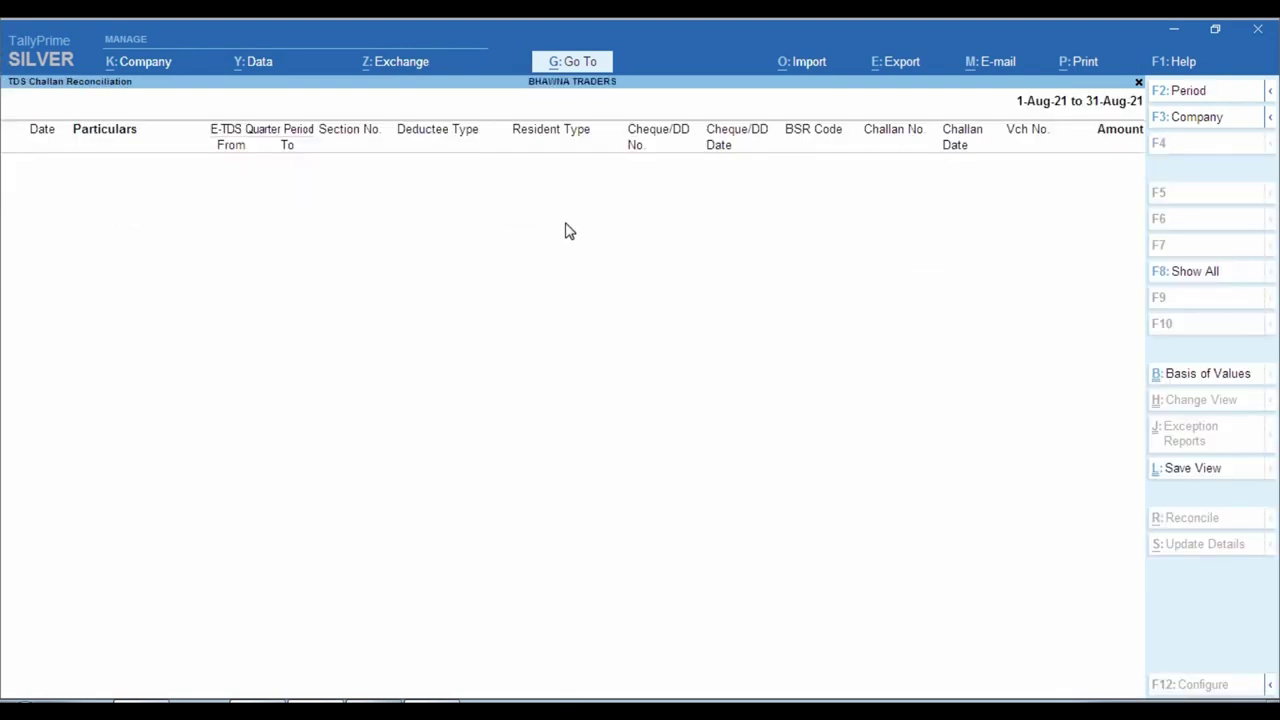
key(Escape)
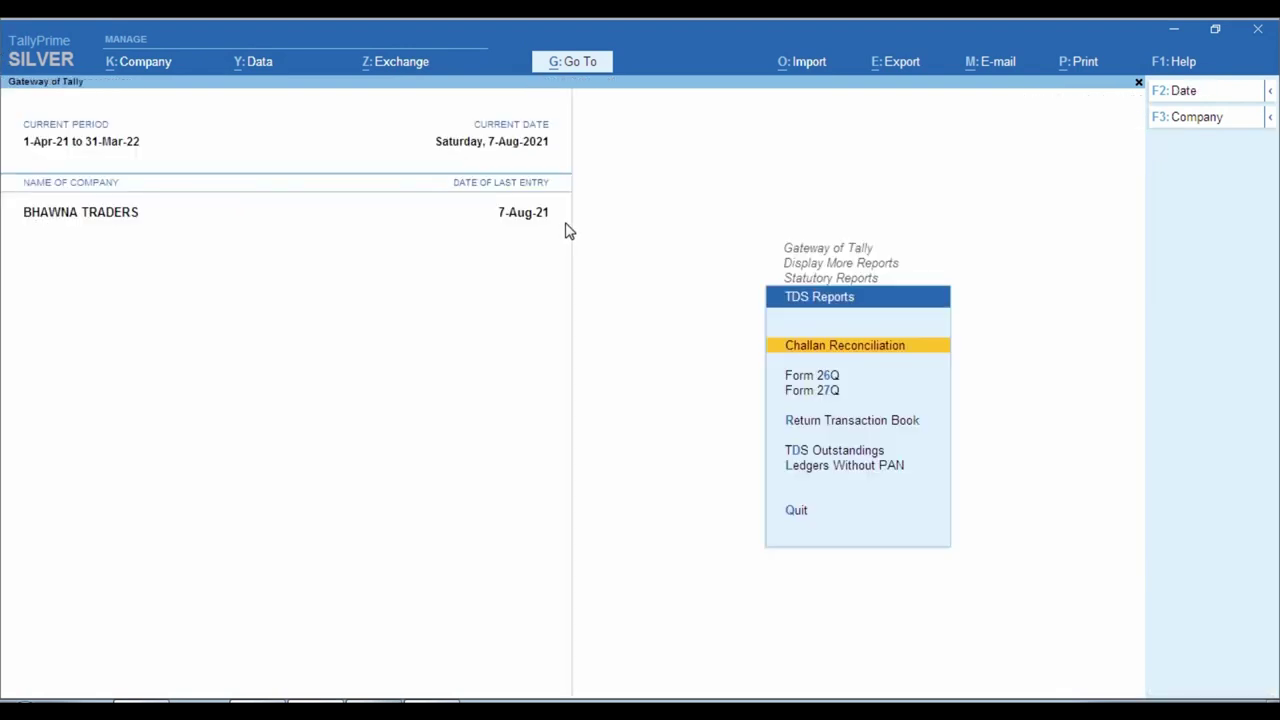
key(Down)
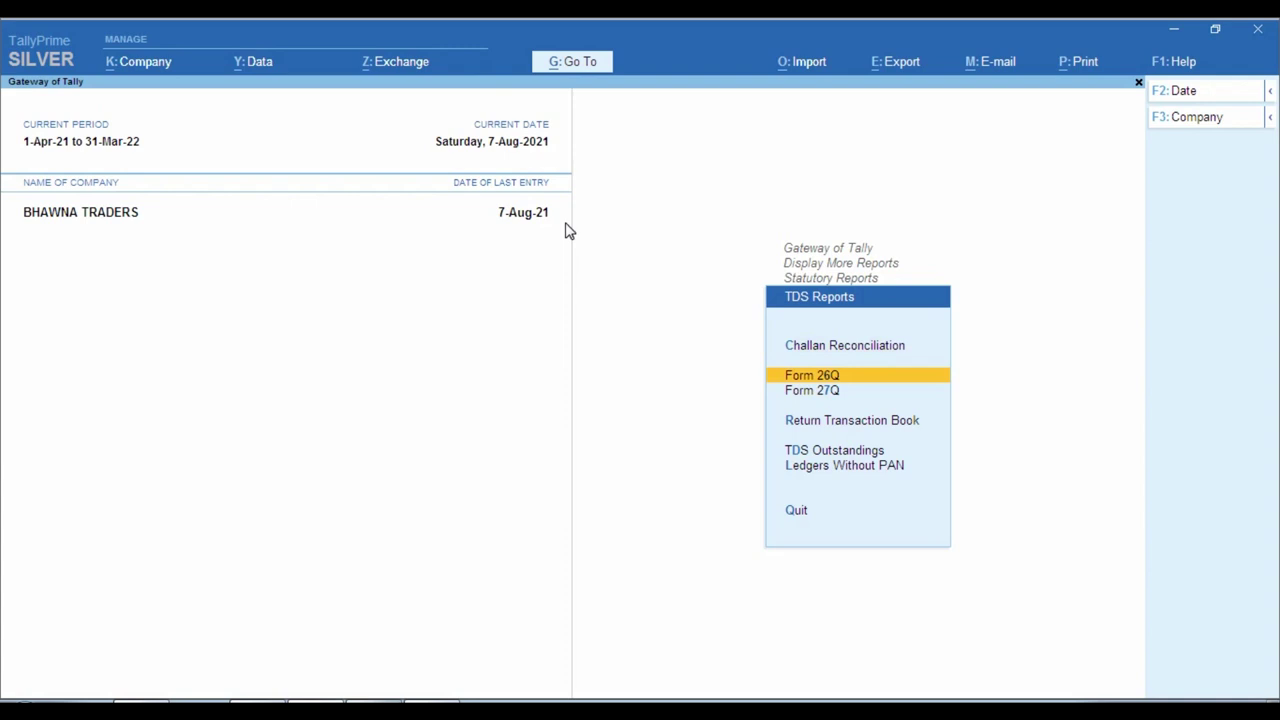
key(Return)
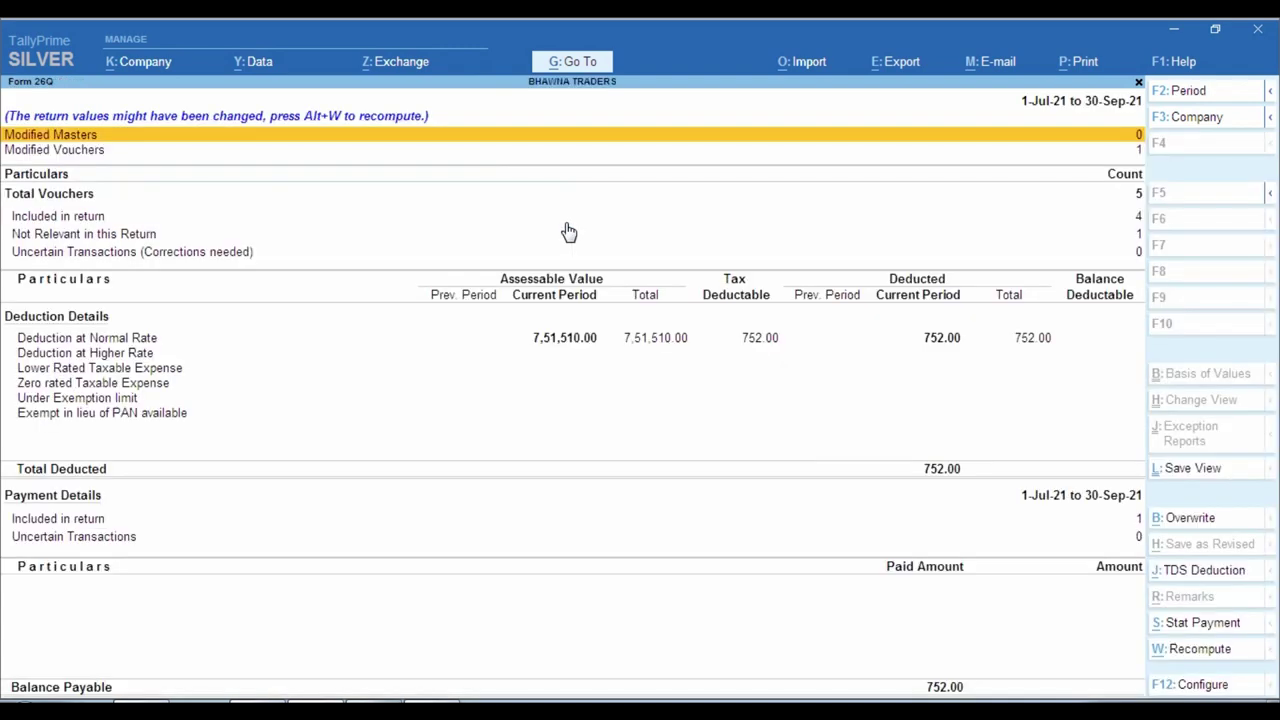
key(Down)
key(Down)
key(Down)
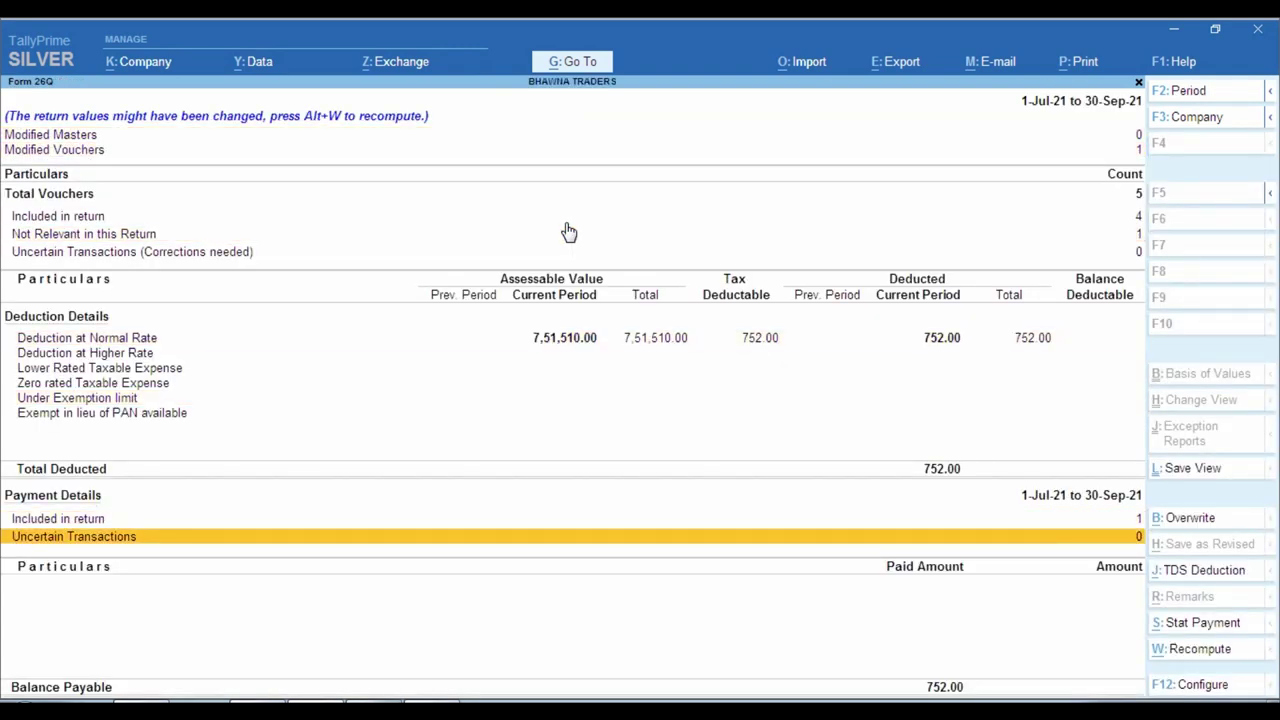
key(Up)
key(Up)
key(Up)
key(Up)
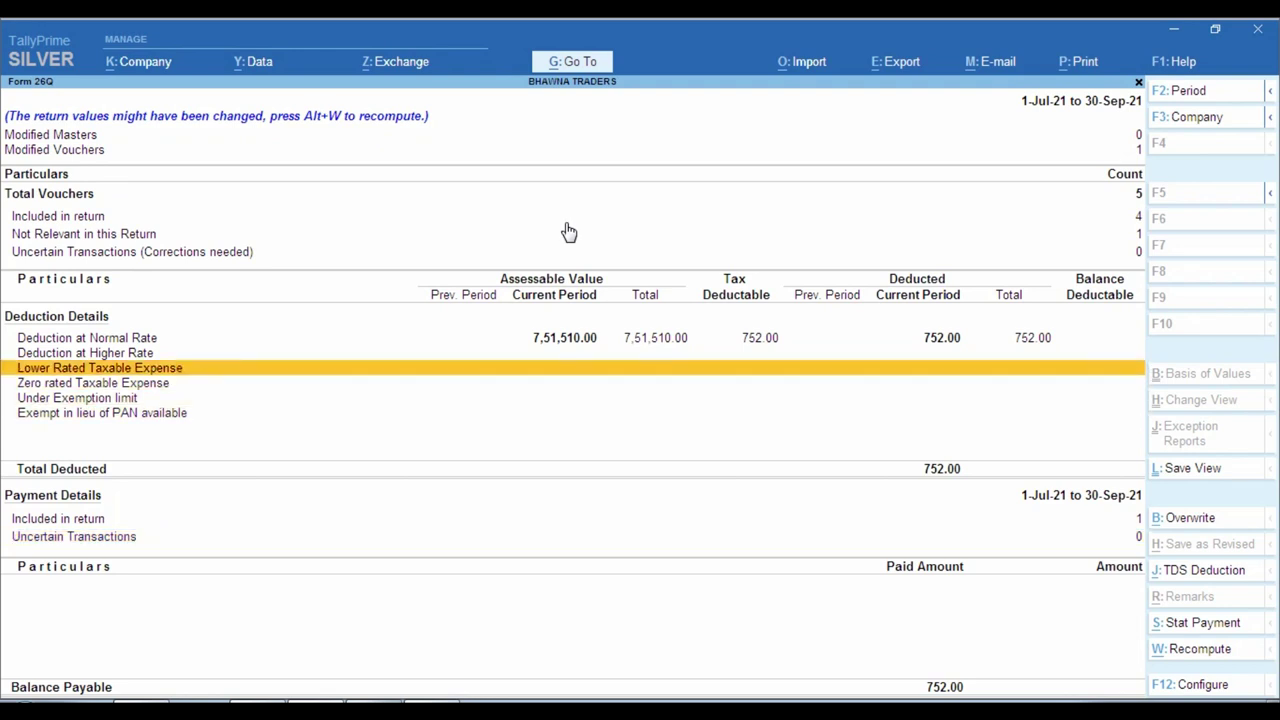
key(Down)
key(Down)
key(Down)
key(Down)
key(Down)
key(Up)
key(Return)
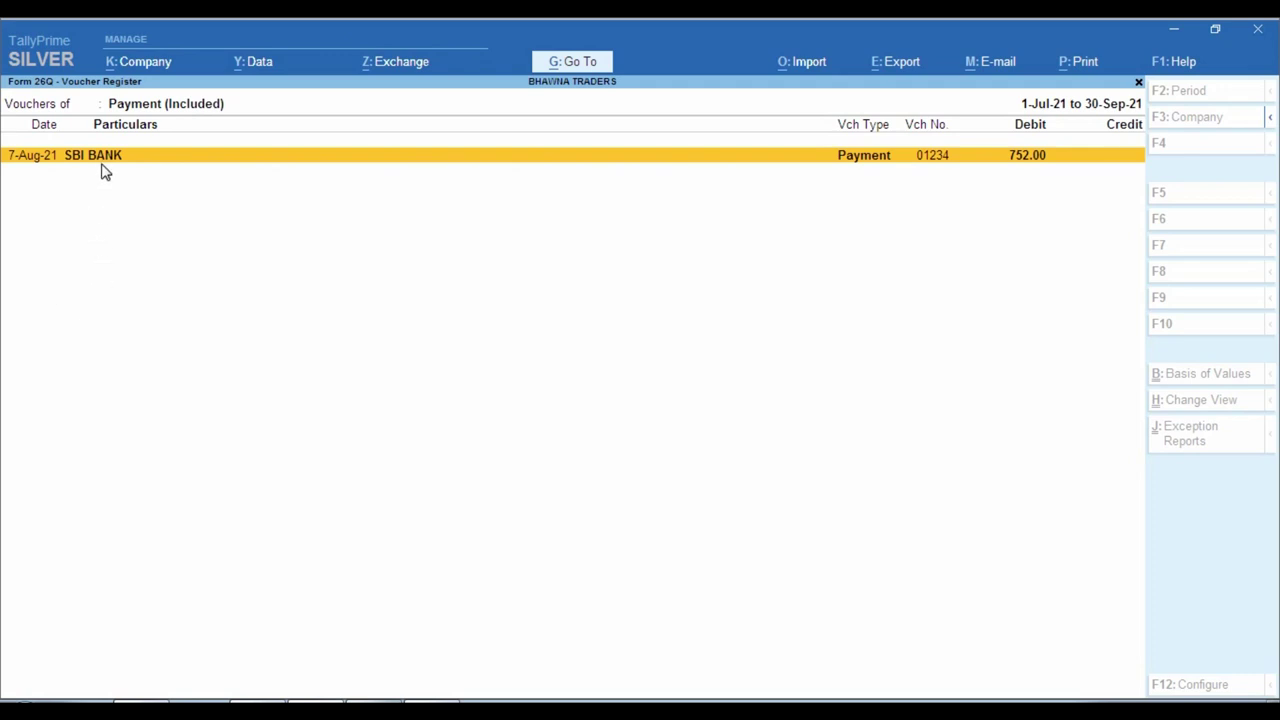
key(Escape)
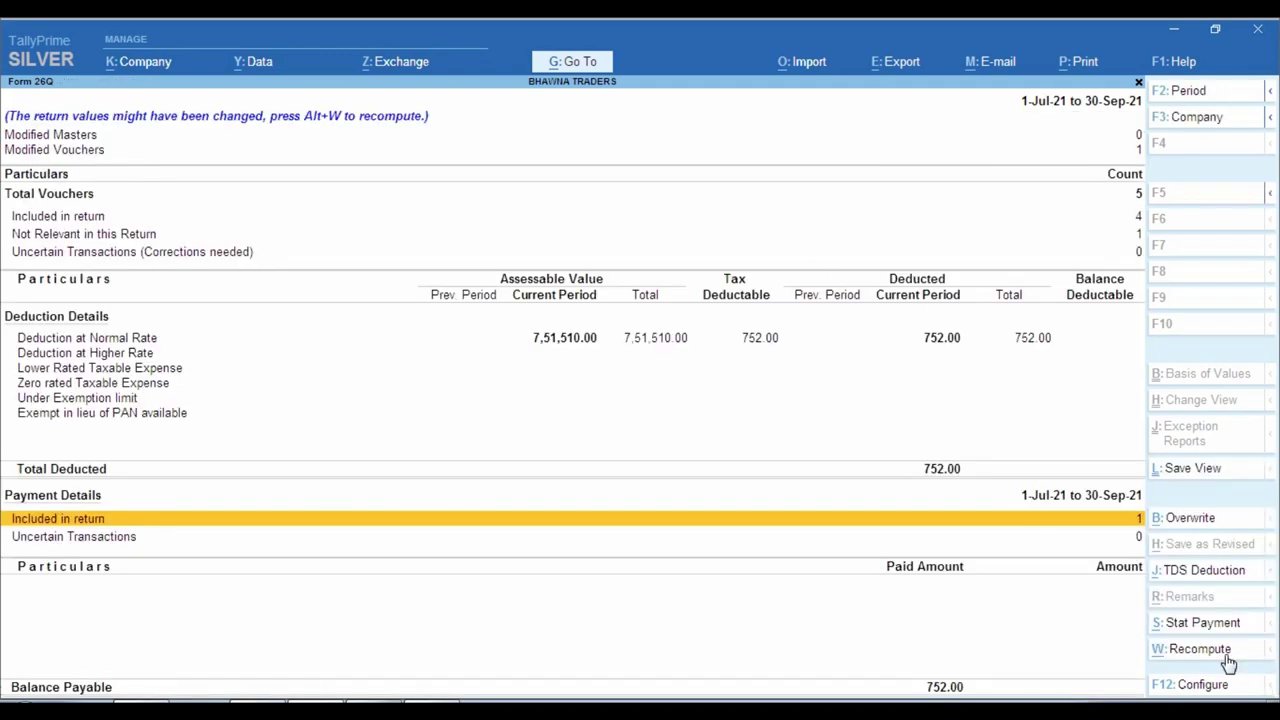
Recompute Form 26Q and select the 194Q TDS on Purchase row showing 752.00 paid.
click(1226, 660)
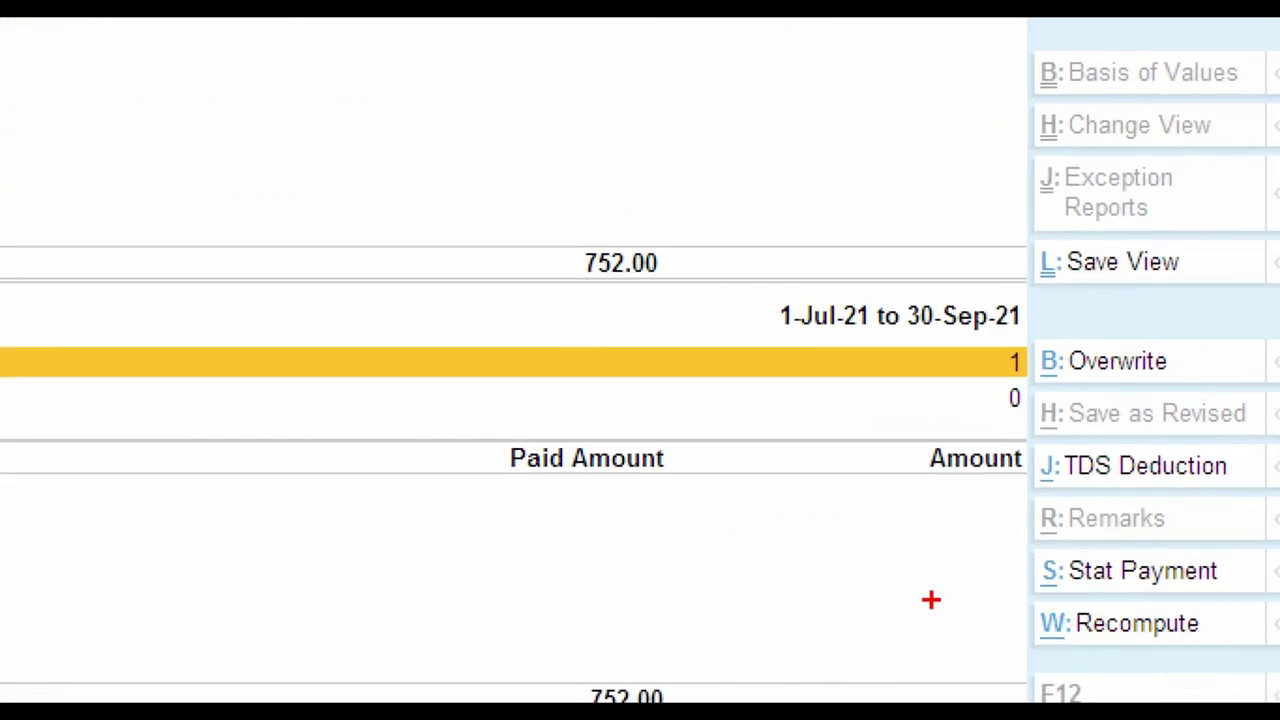
click(1125, 626)
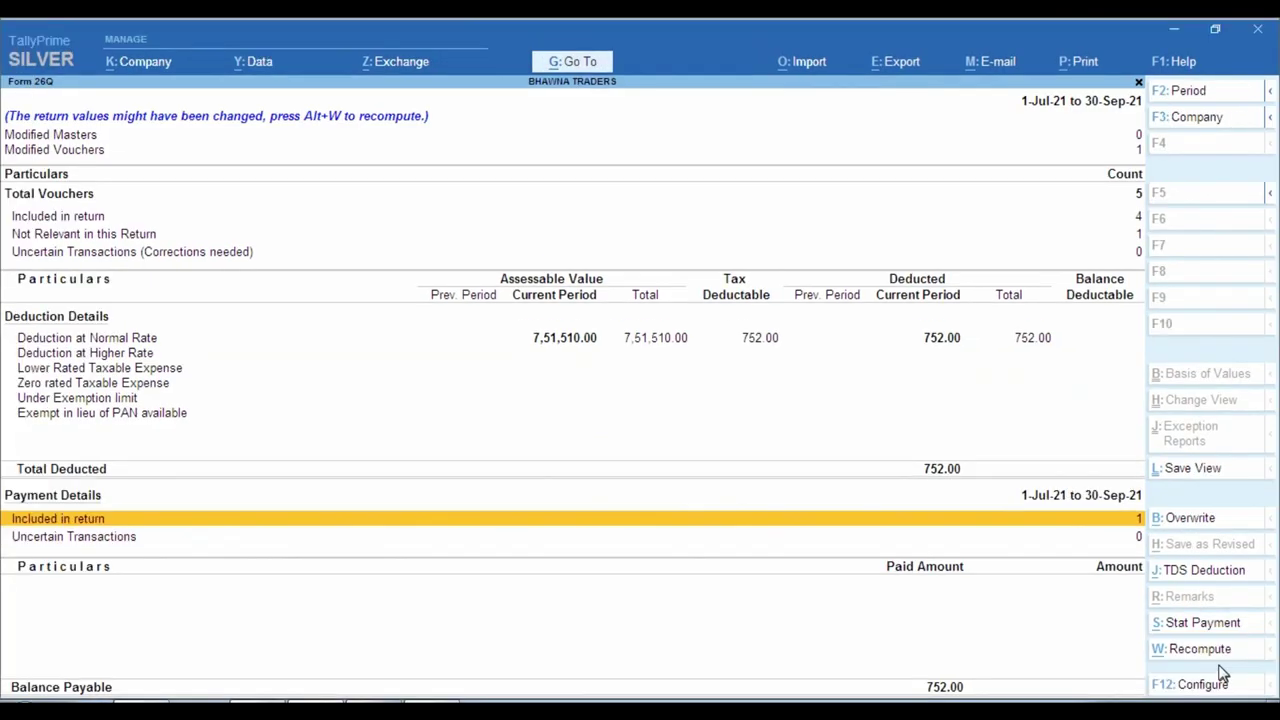
click(1222, 652)
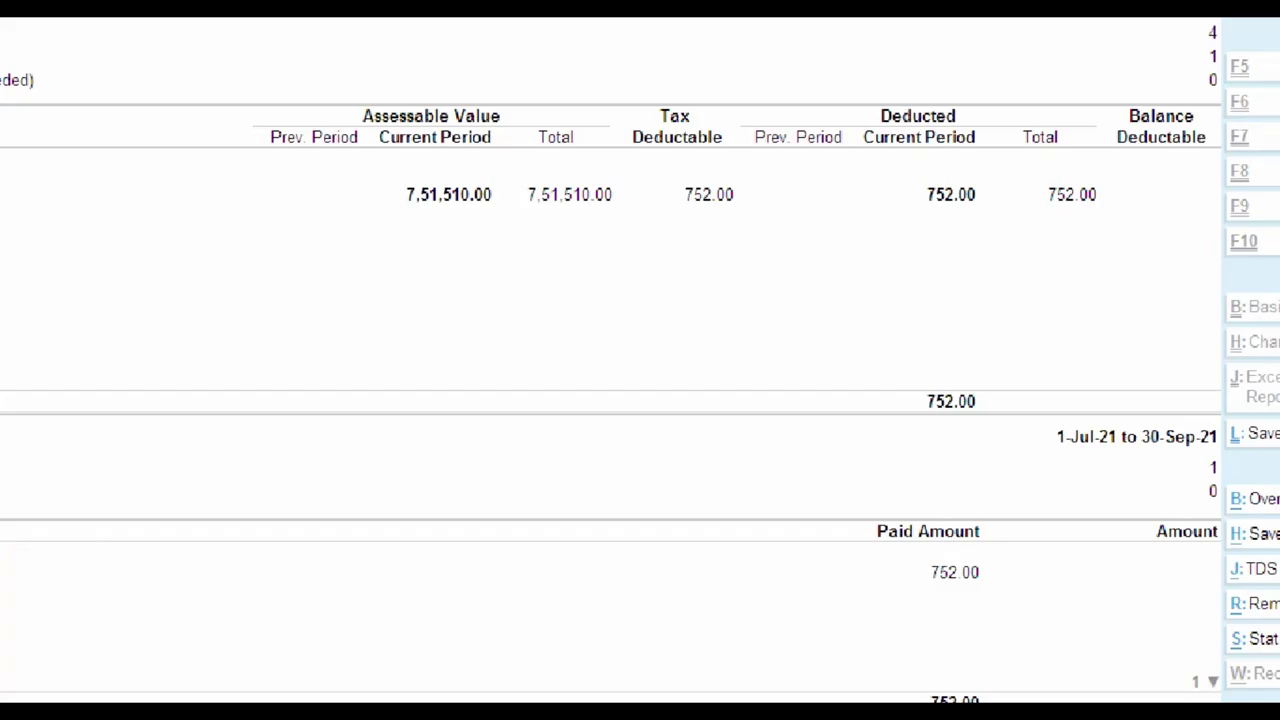
mouse_move(809, 452)
mouse_down()
mouse_move(997, 574)
mouse_move(1075, 660)
mouse_up()
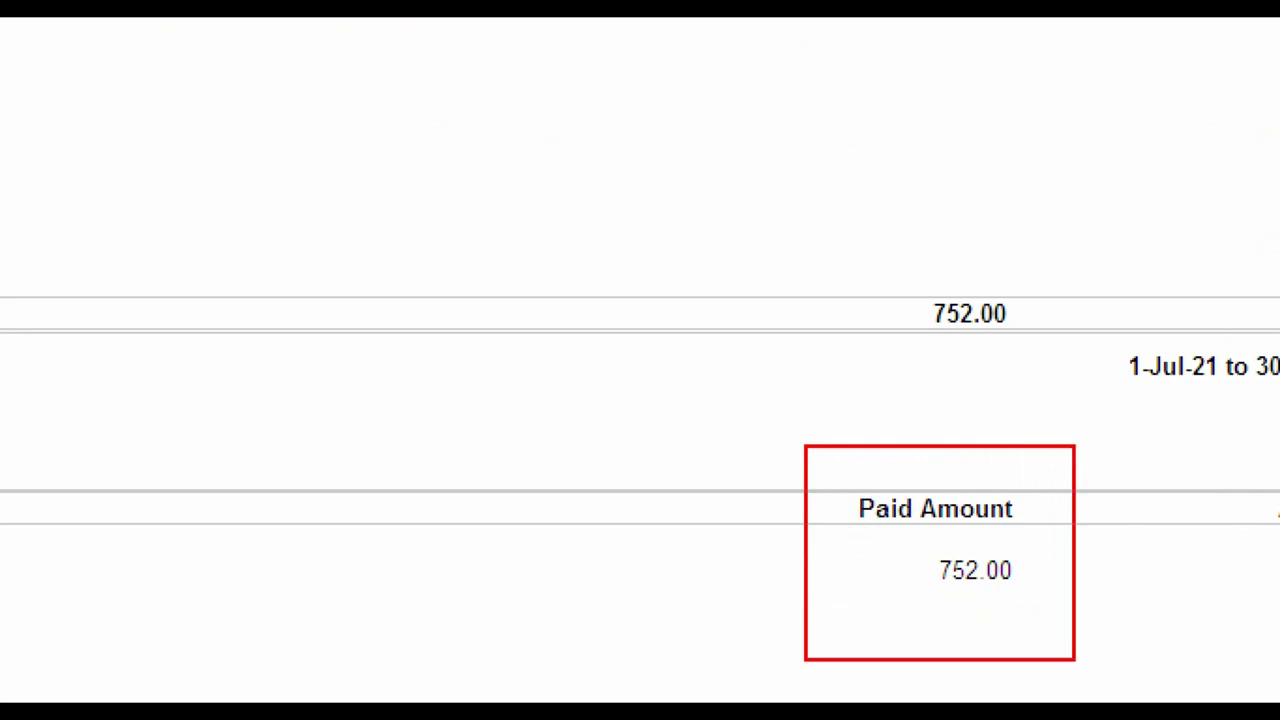
click(116, 572)
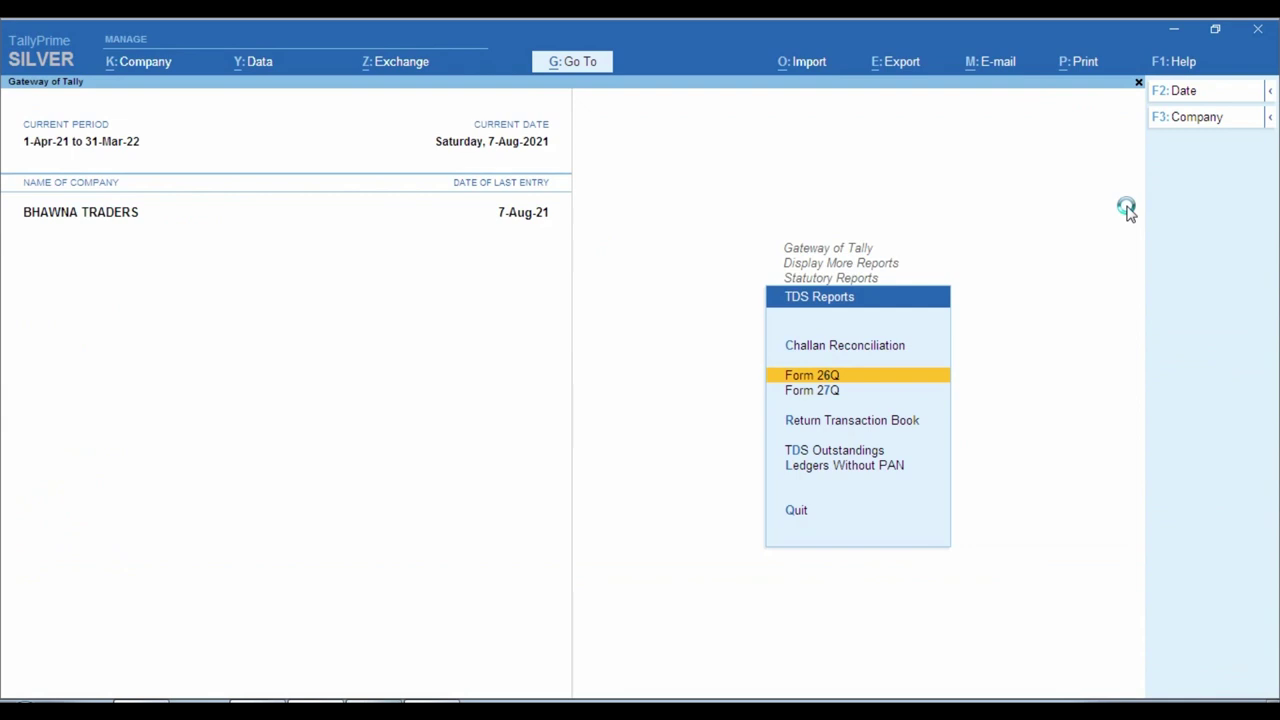
key(Return)
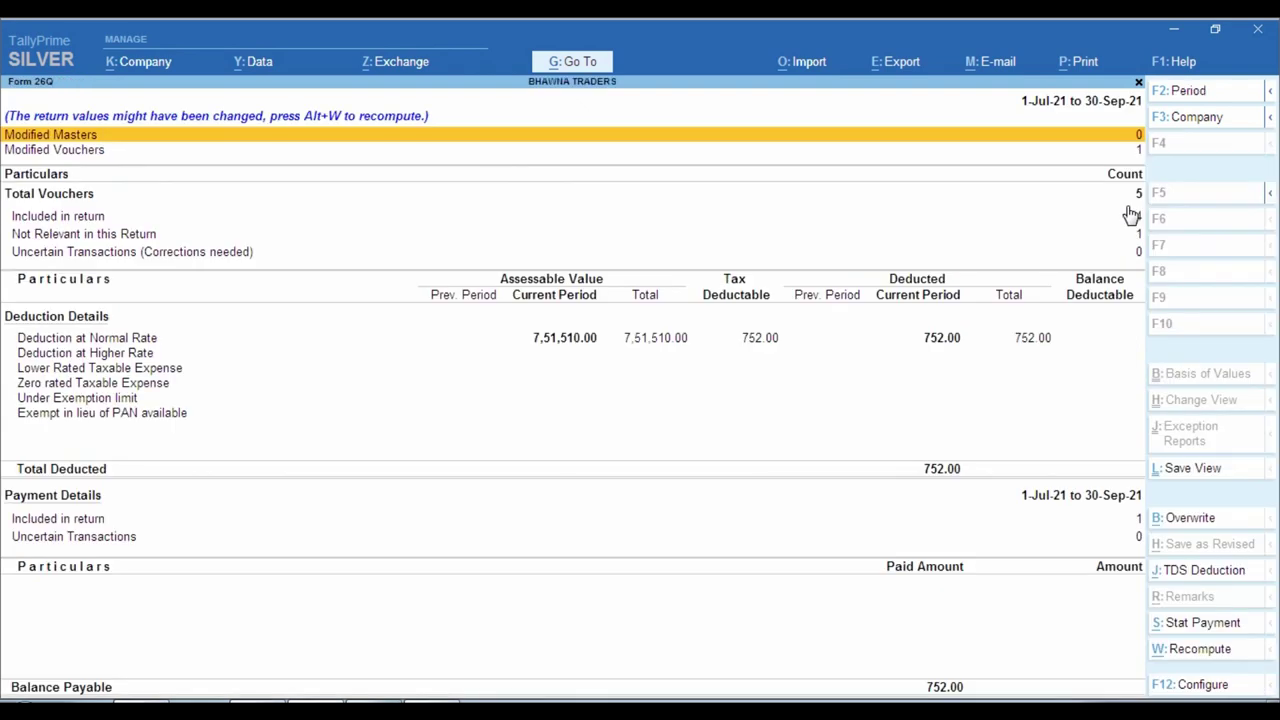
key(F2)
key(Return)
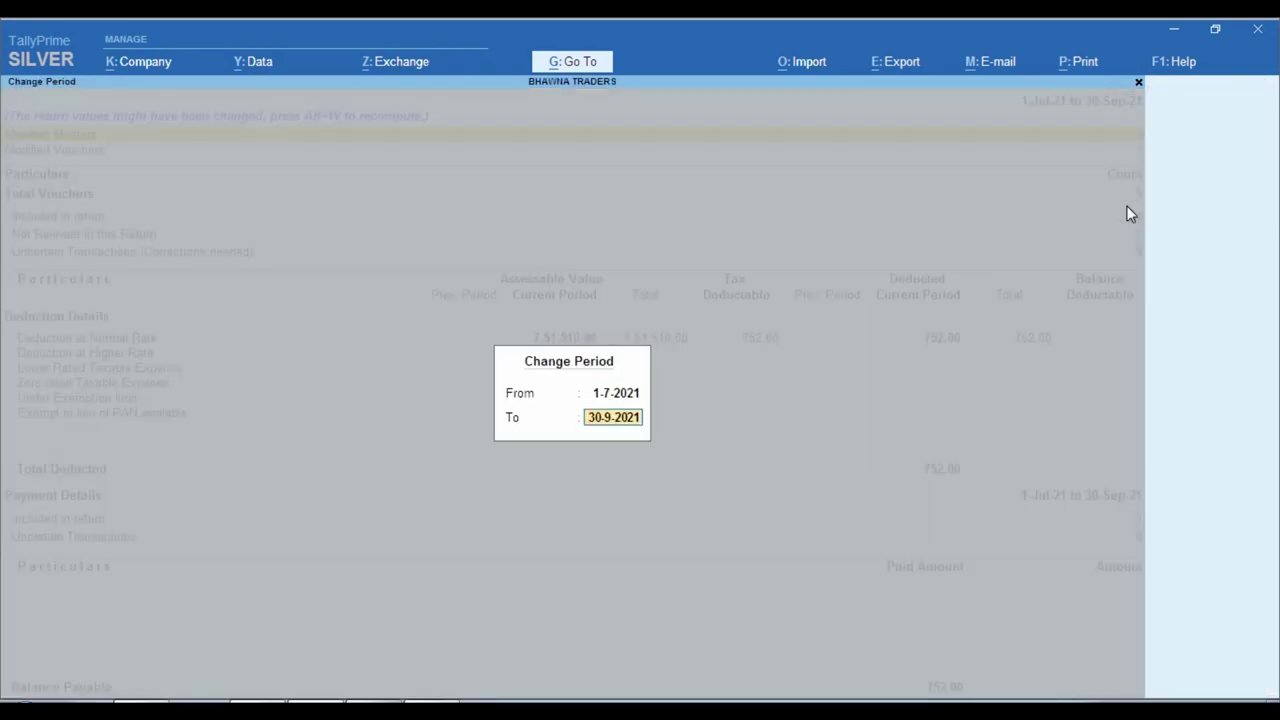
text(31-7)
key(Return)
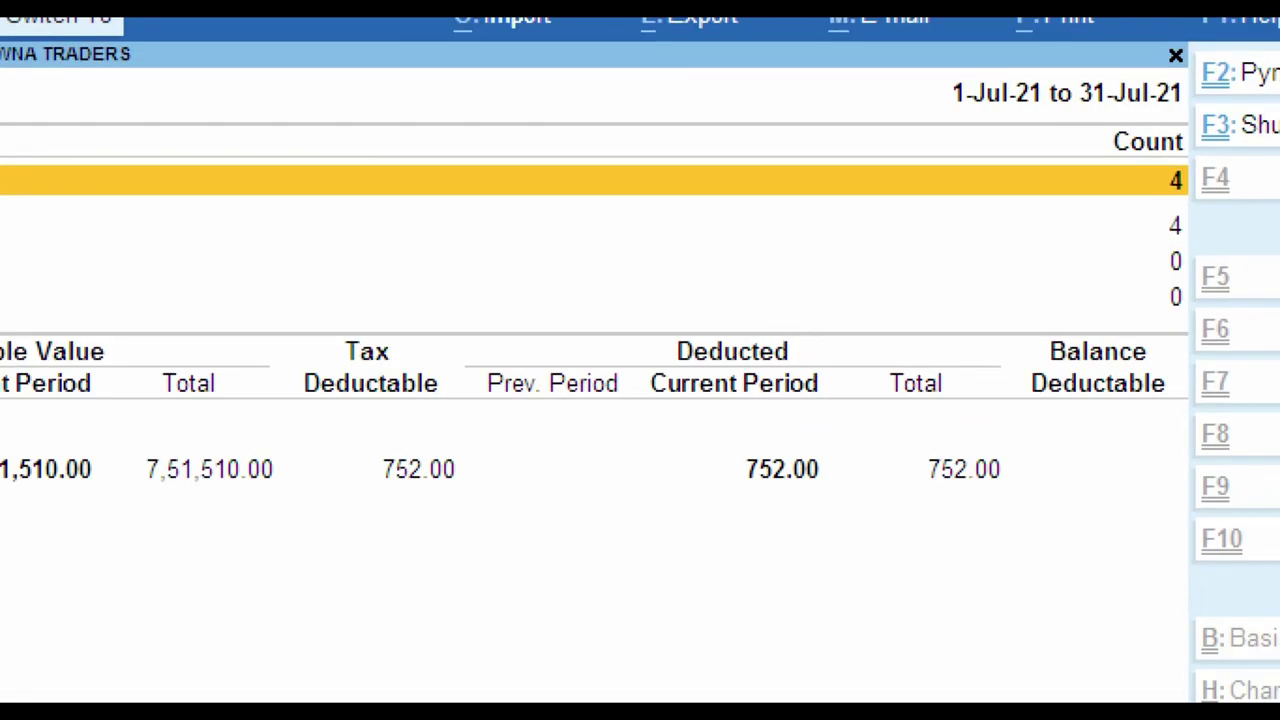
ctrl+click(1102, 108)
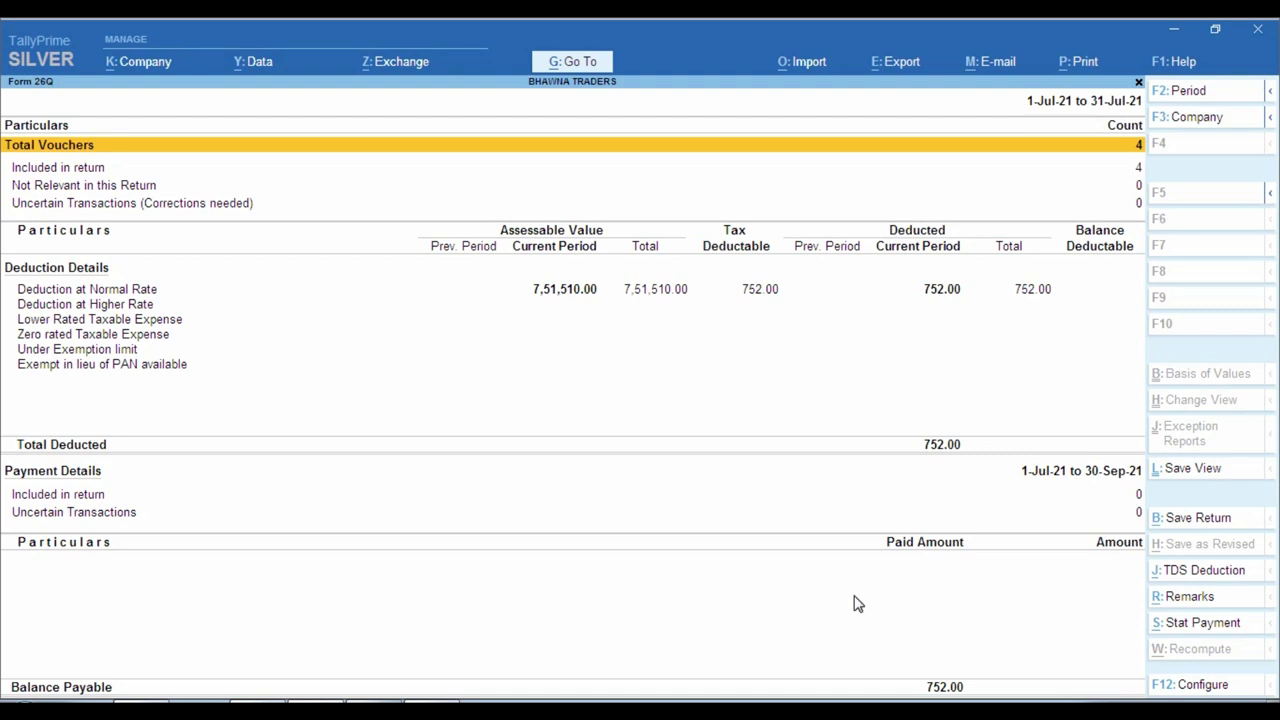
key(F2)
key(Return)
text(3)
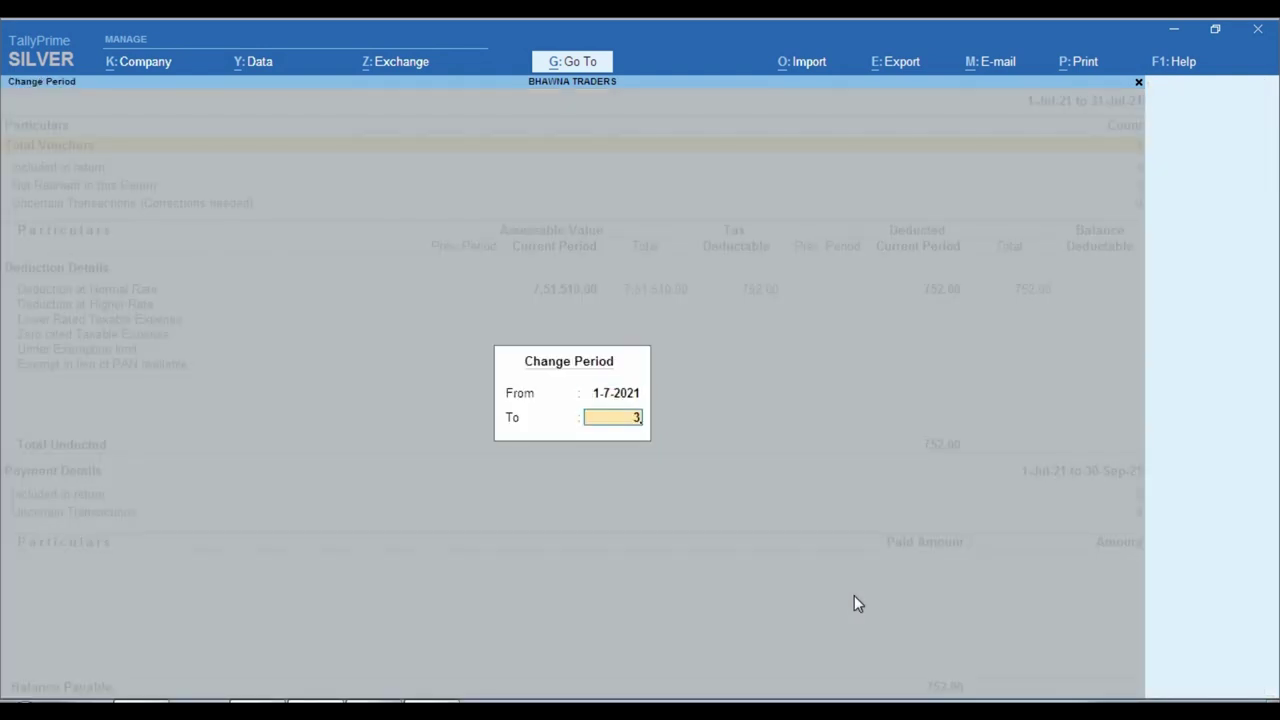
text(0-9)
key(Return)
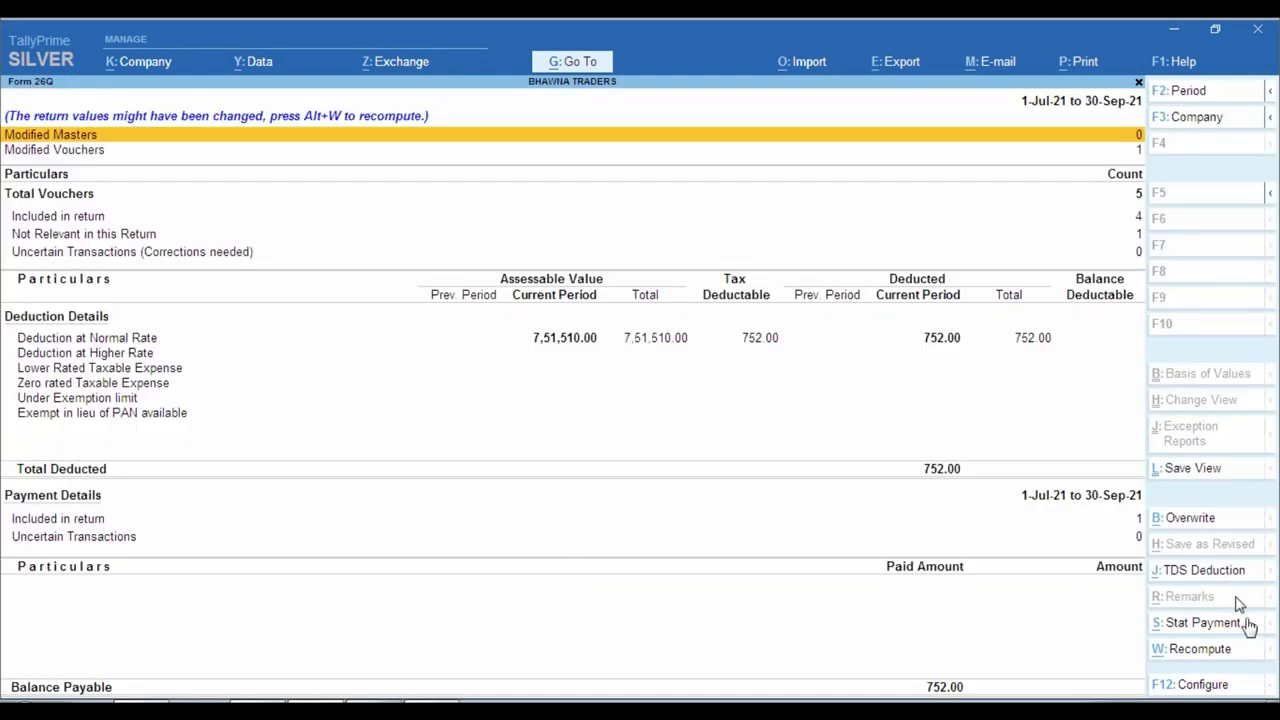
click(1224, 649)
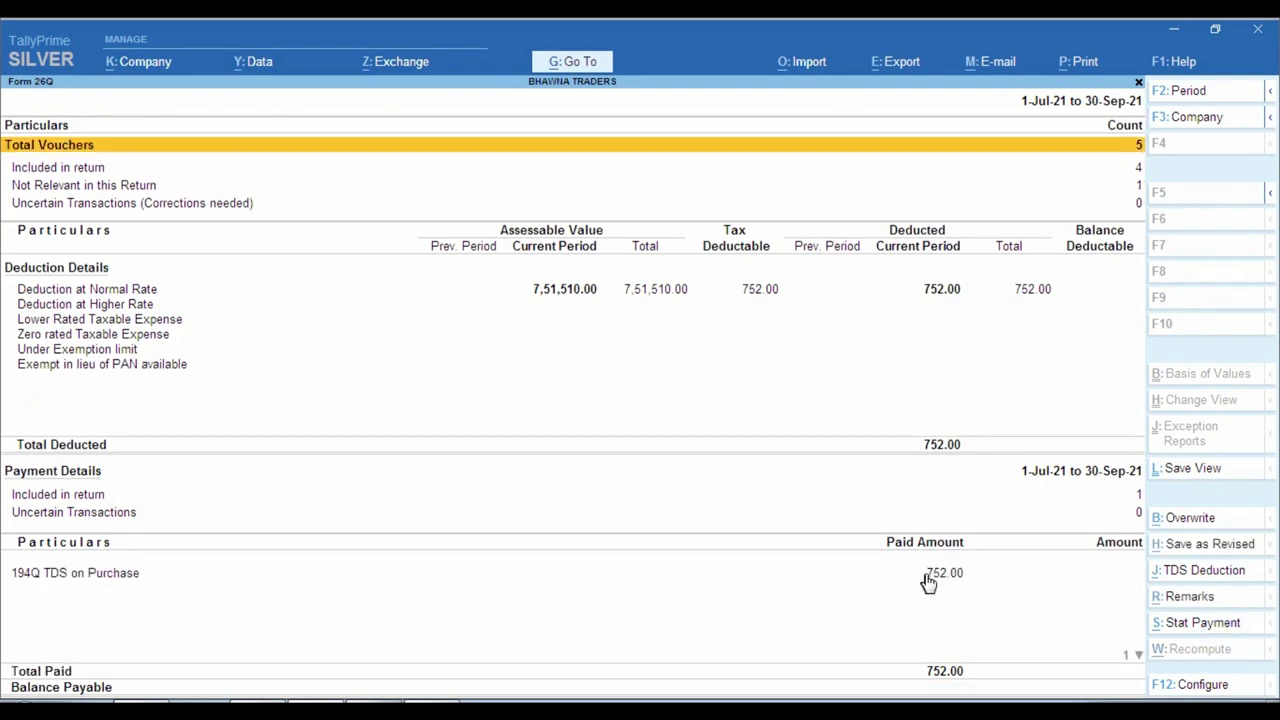
click(928, 575)
Review the Duties & Taxes group in the Balance Sheet.
key(Escape)
key(Escape)
key(Escape)
key(Escape)
key(Escape)
key(Escape)
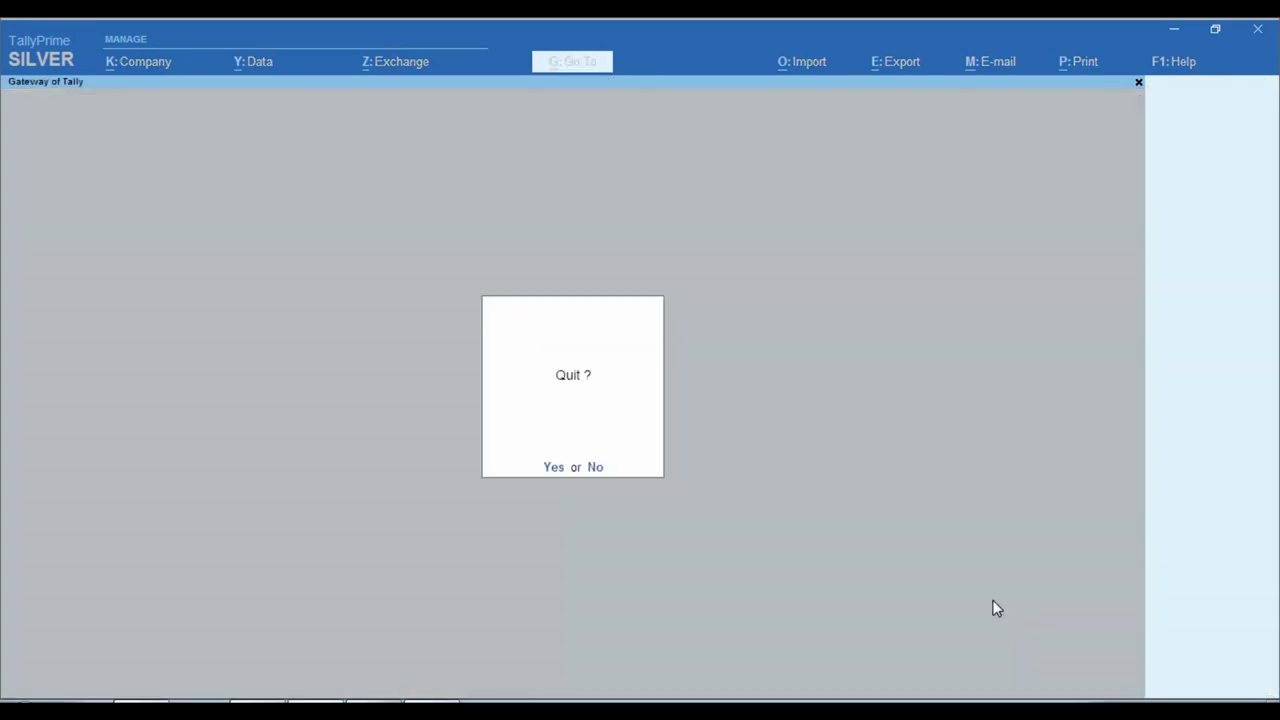
key(b)
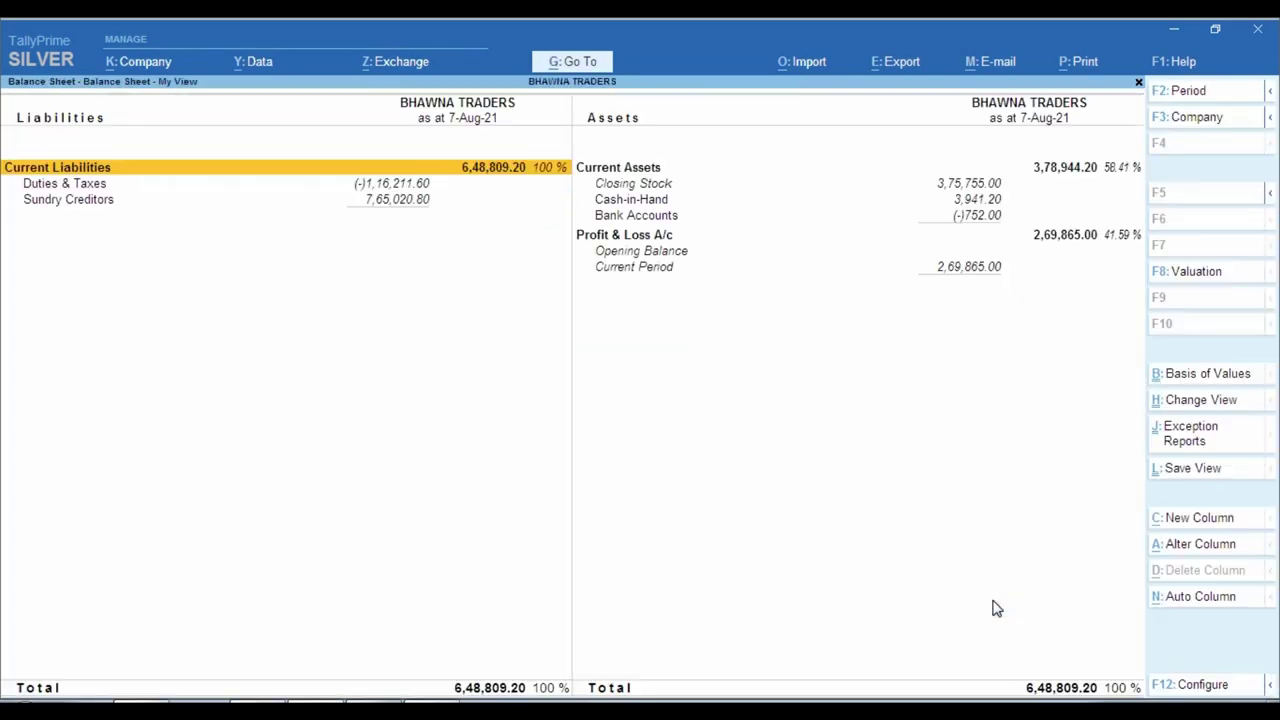
key(Down)
key(Down)
key(Up)
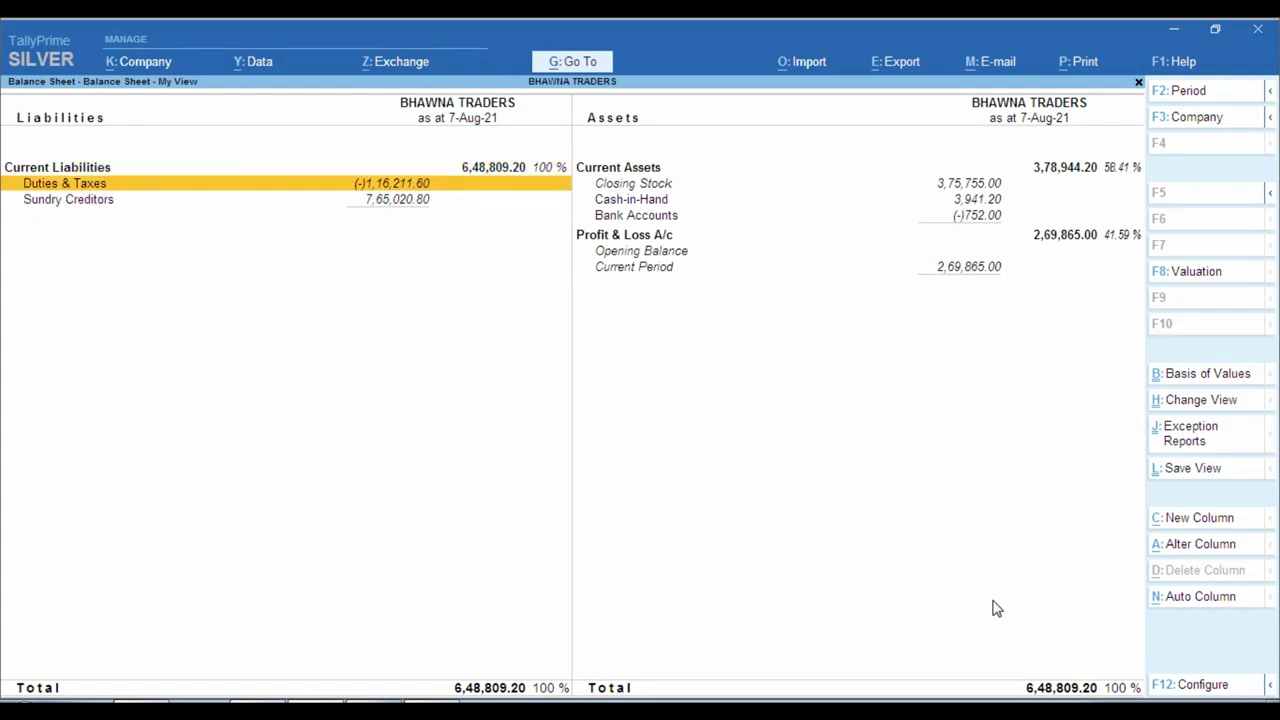
key(Return)
key(Down)
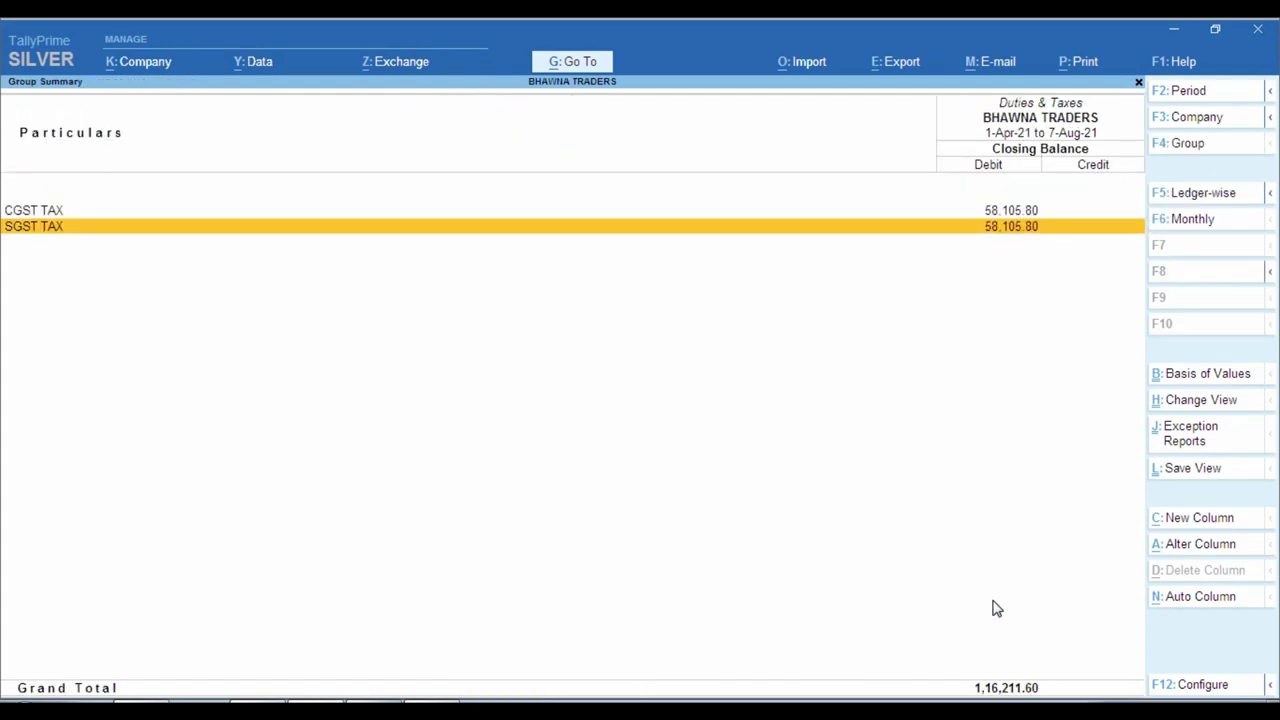
key(Escape)
key(Escape)
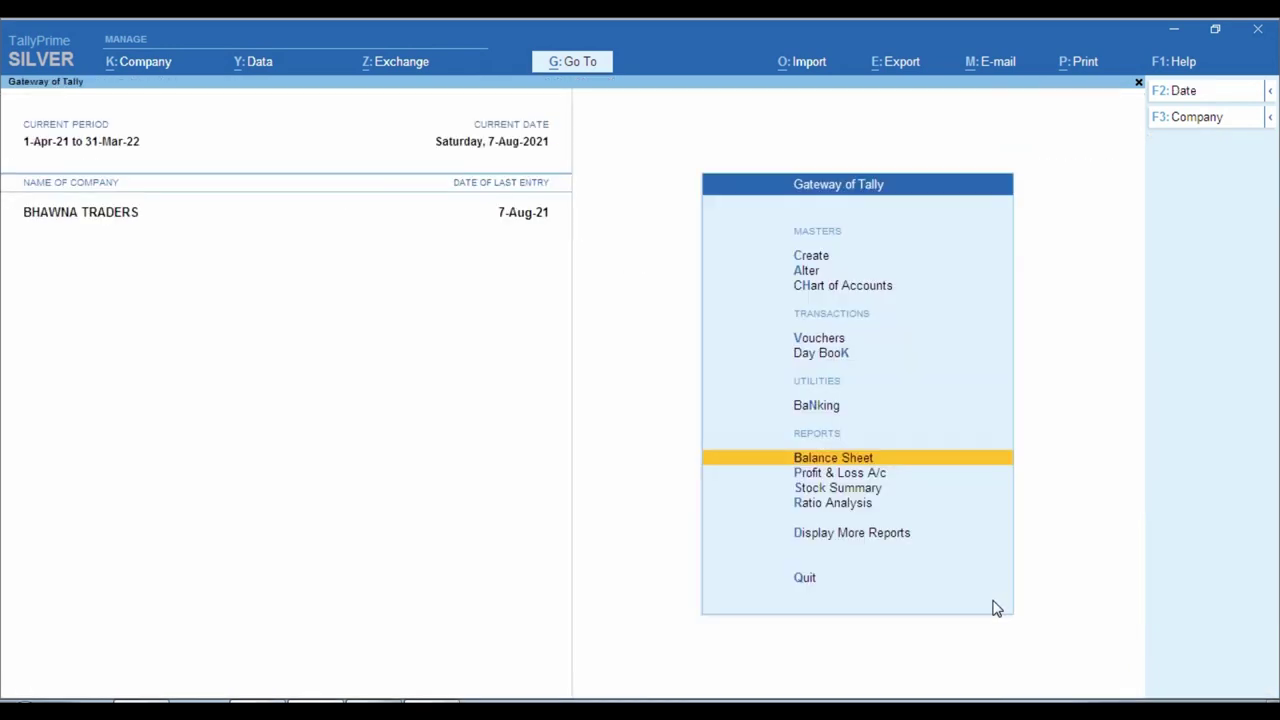
key(Home)
Display the TDS PAYABLE ON PUR 194Q ledger from 1-4-2021, showing 752.00 credited and paid.
key(d)
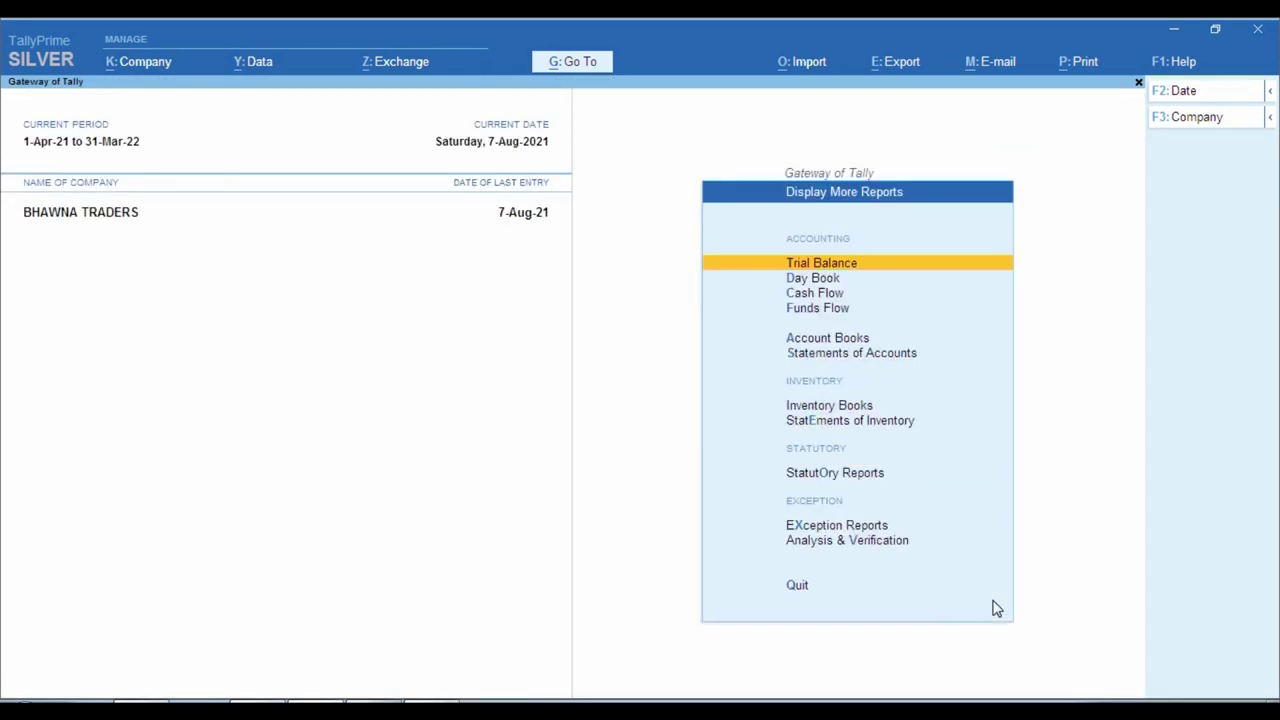
key(a)
text(l)
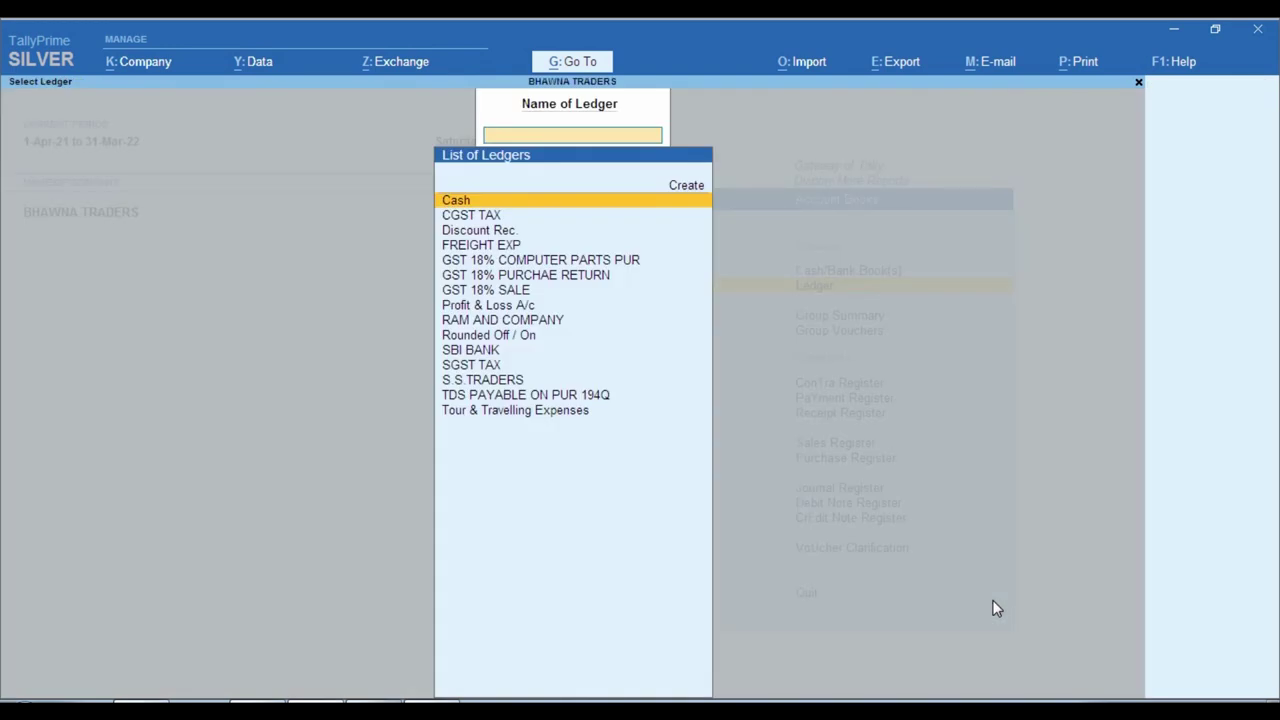
text(T)
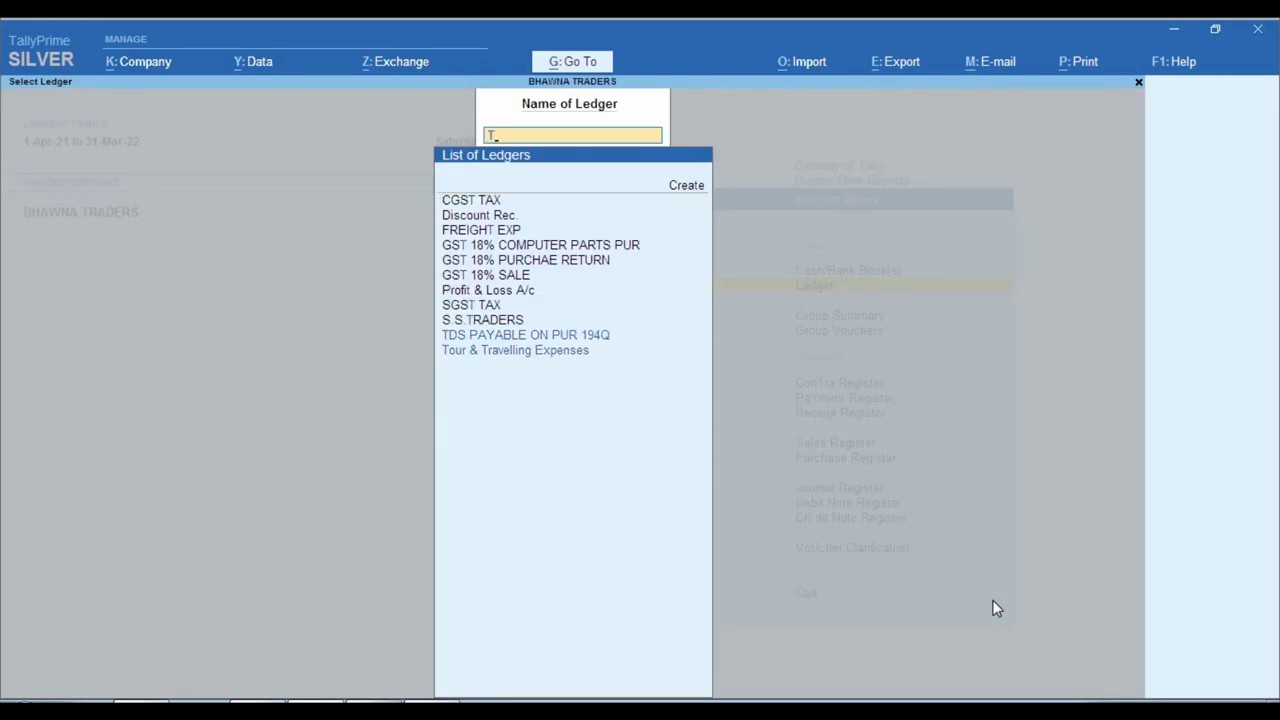
text(d)
key(Return)
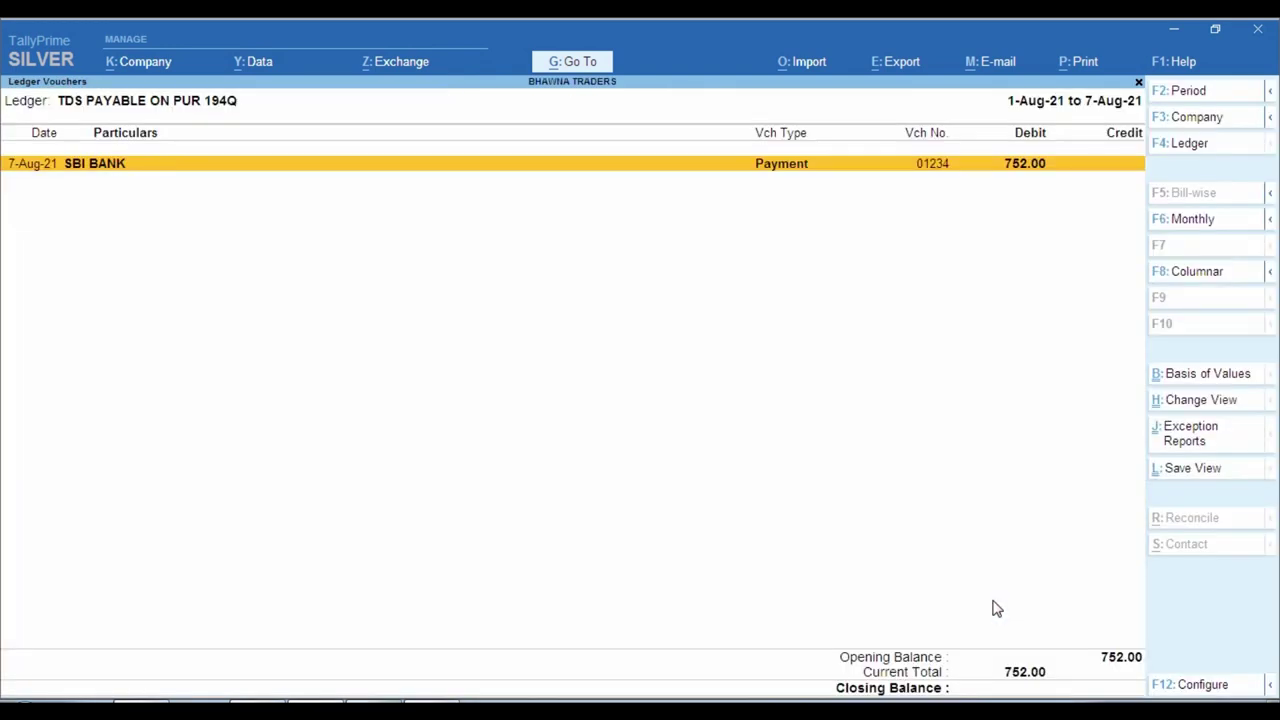
key(F2)
text(1-4)
key(Return)
key(Return)
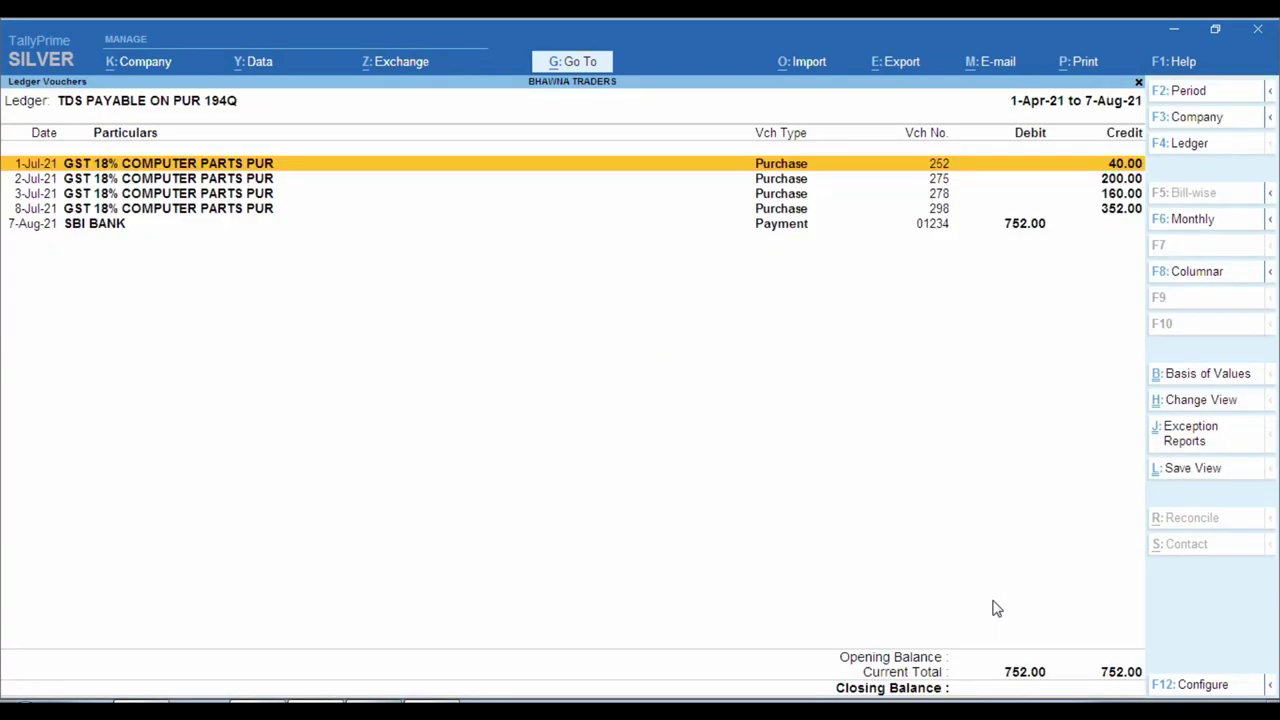
key(ctrl)
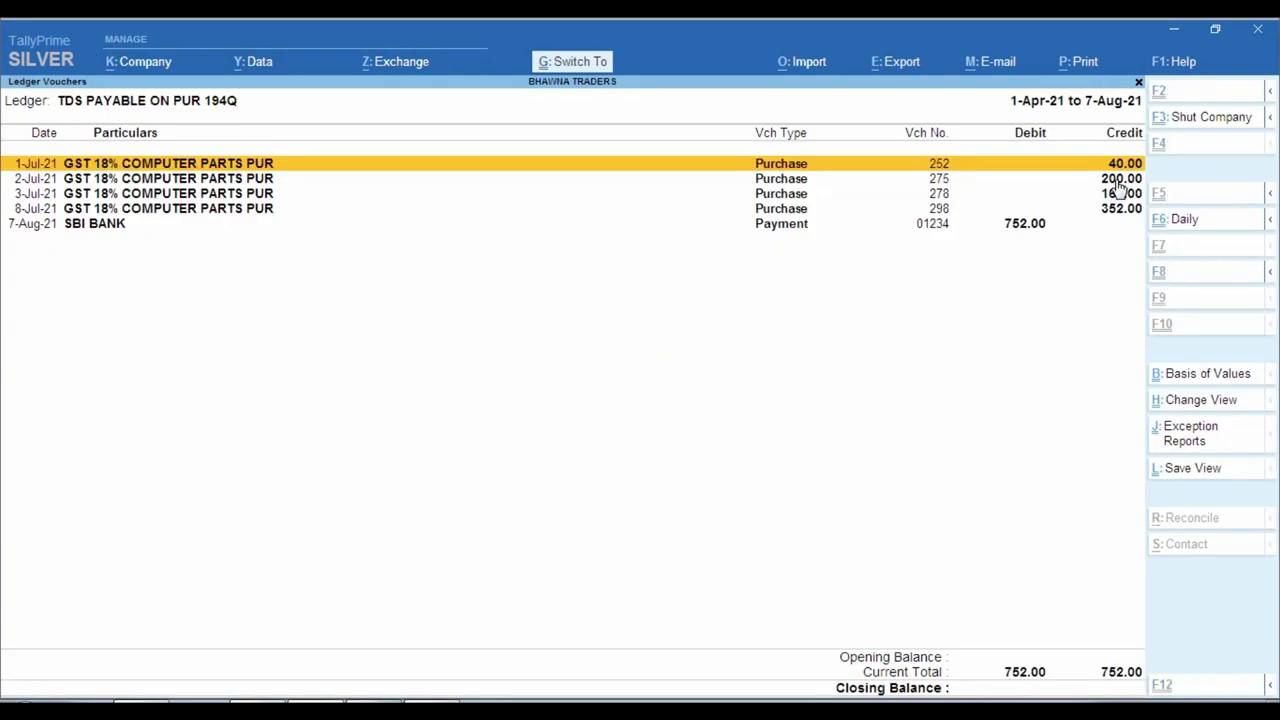
drag(1081, 150, 1157, 226)
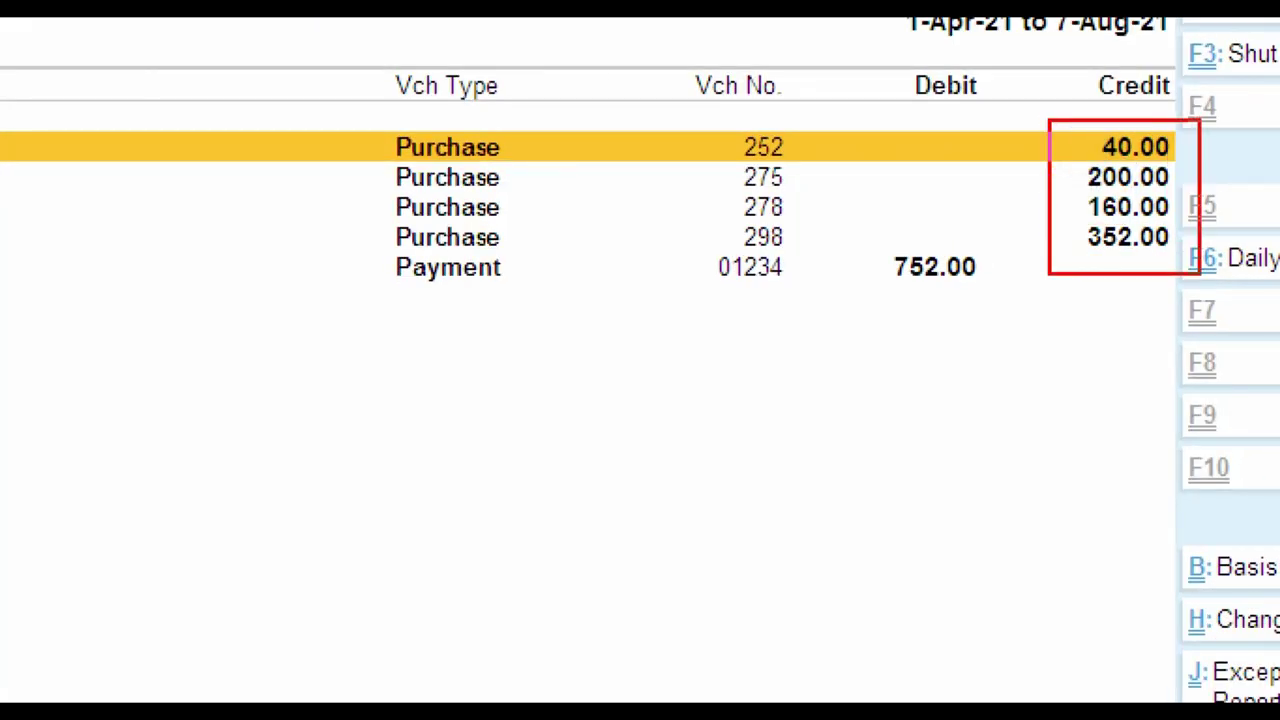
drag(1200, 273, 1206, 278)
drag(681, 237, 1012, 320)
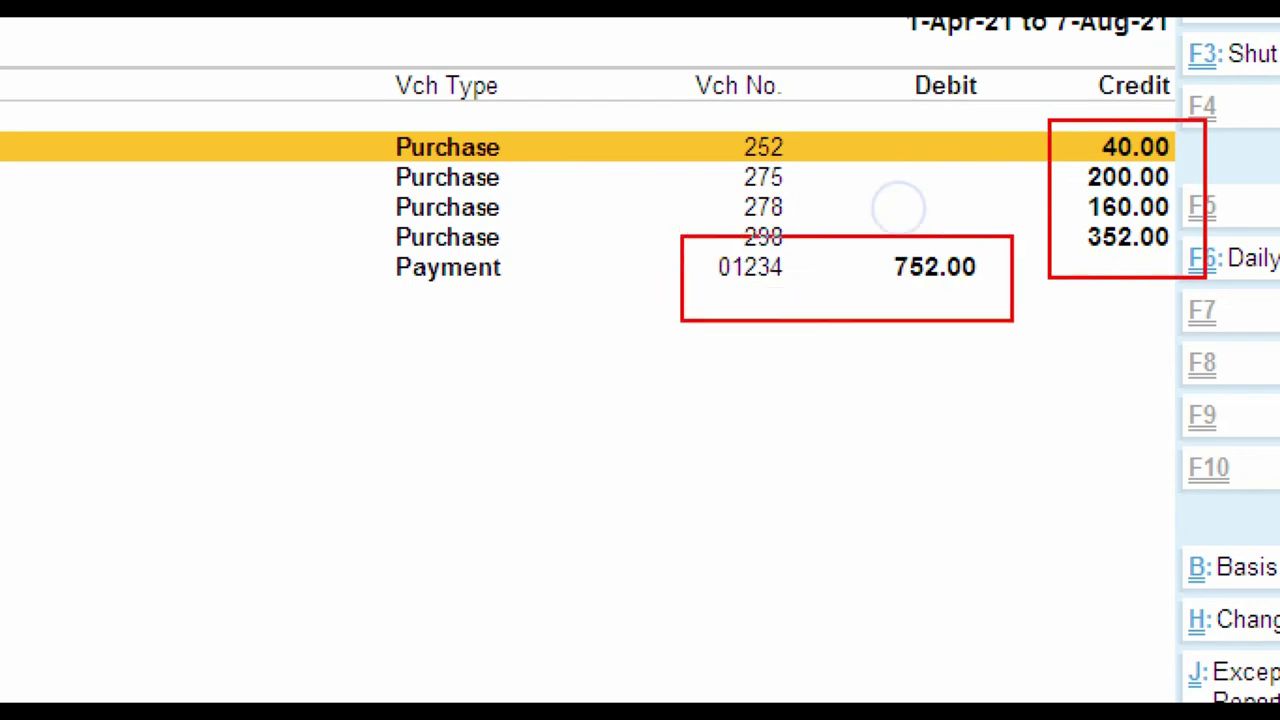
key(Escape)
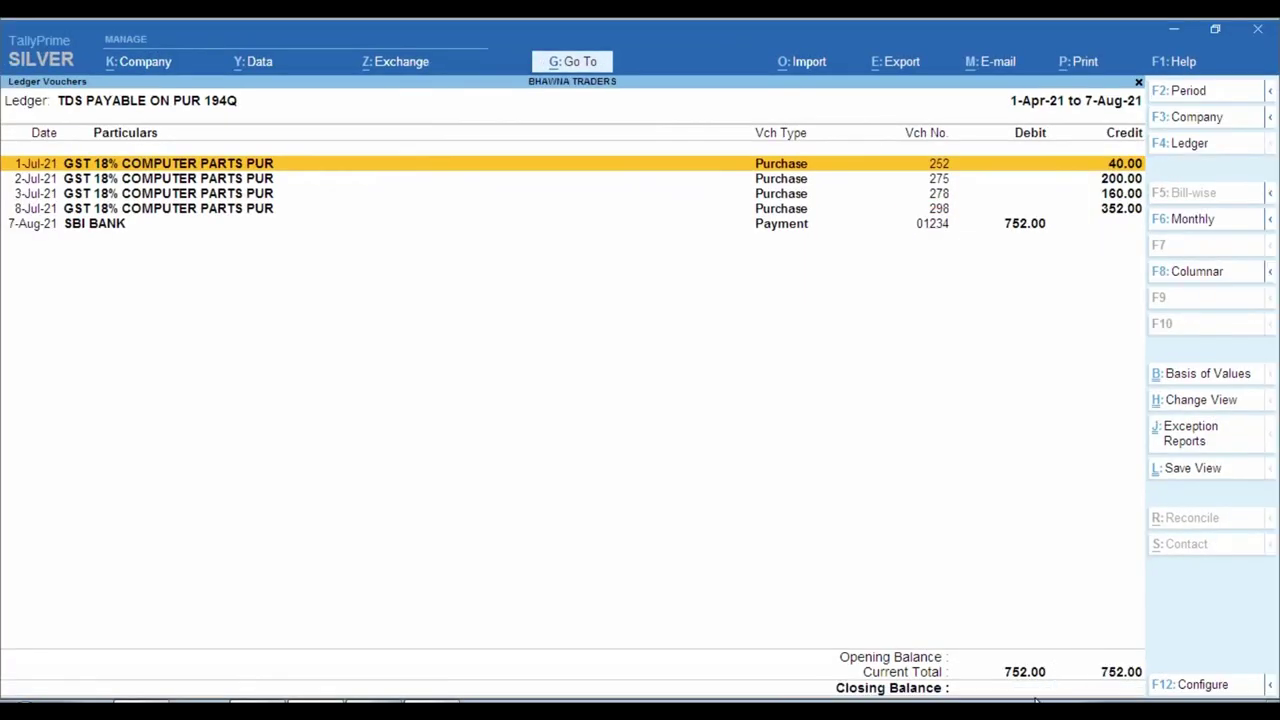
drag(914, 616, 1276, 664)
key(Return)
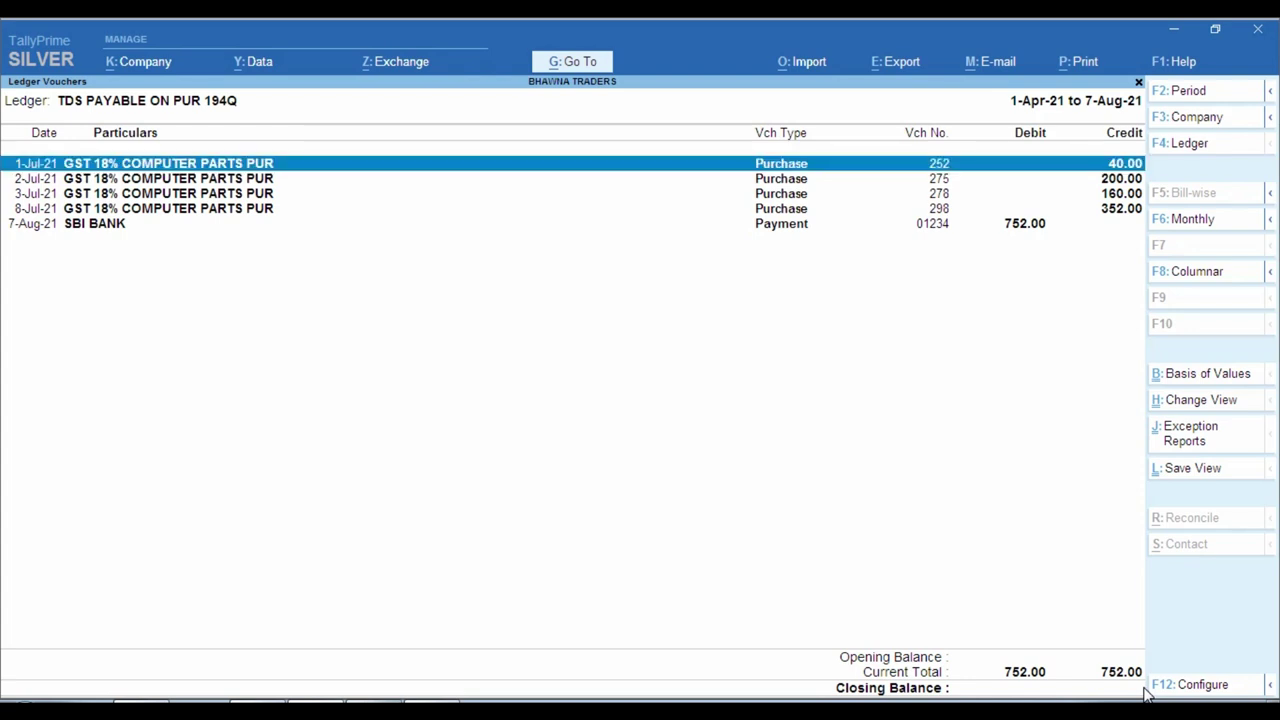